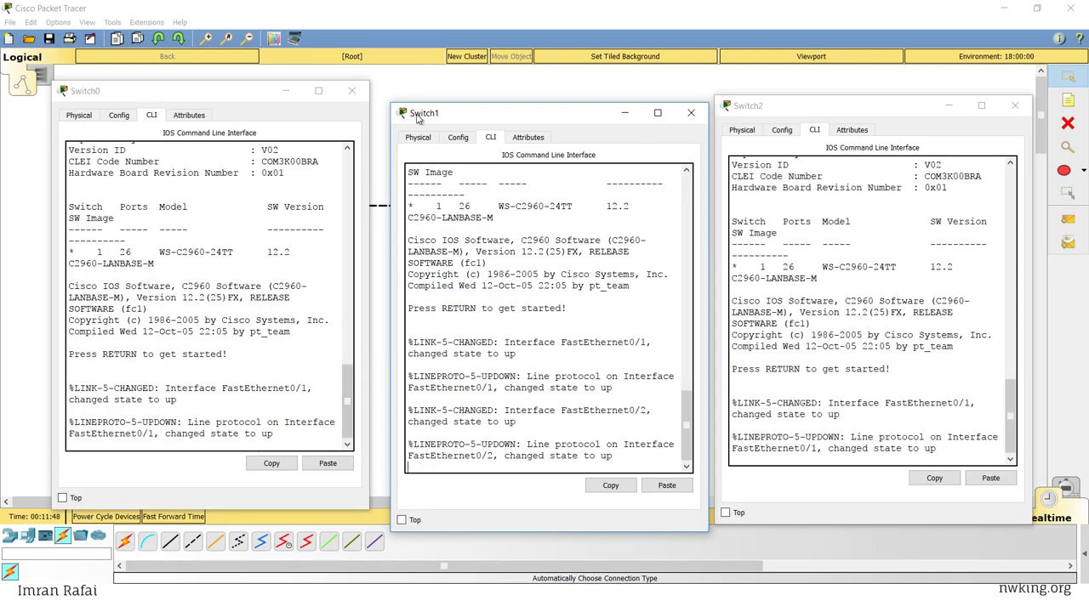
Nudge the Switch1 console window up so all three switch CLIs sit side by side
{"action": "left_click_drag", "start_coordinate": [524, 114], "coordinate": [516, 93]}
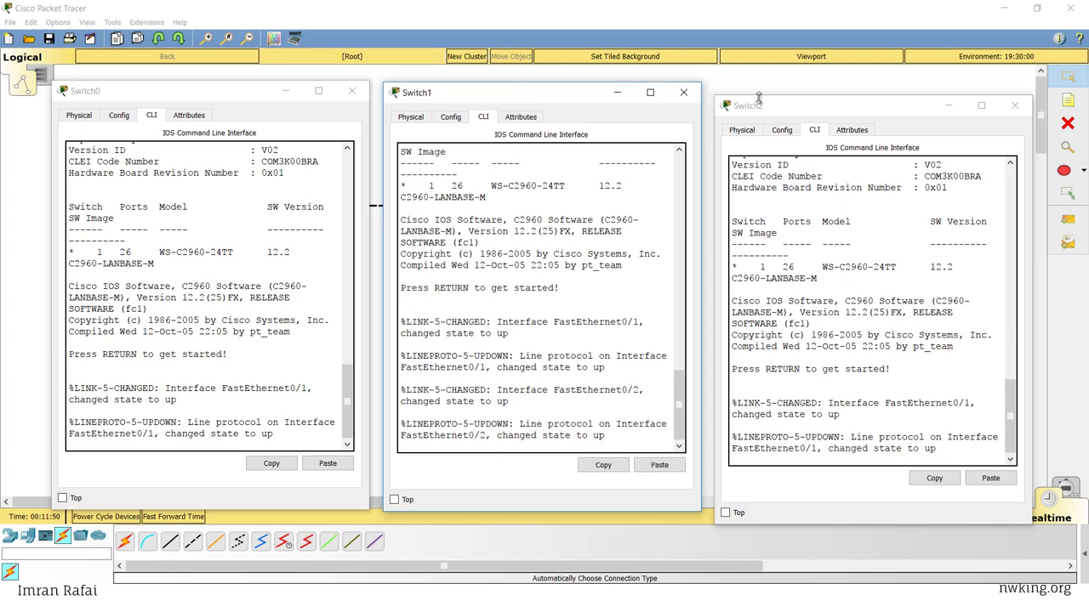
Reposition the Switch2 console and submit a mistyped enable command on Switch0
{"action": "left_click_drag", "start_coordinate": [808, 109], "coordinate": [799, 101]}
{"action": "left_click_drag", "start_coordinate": [799, 101], "coordinate": [794, 94]}
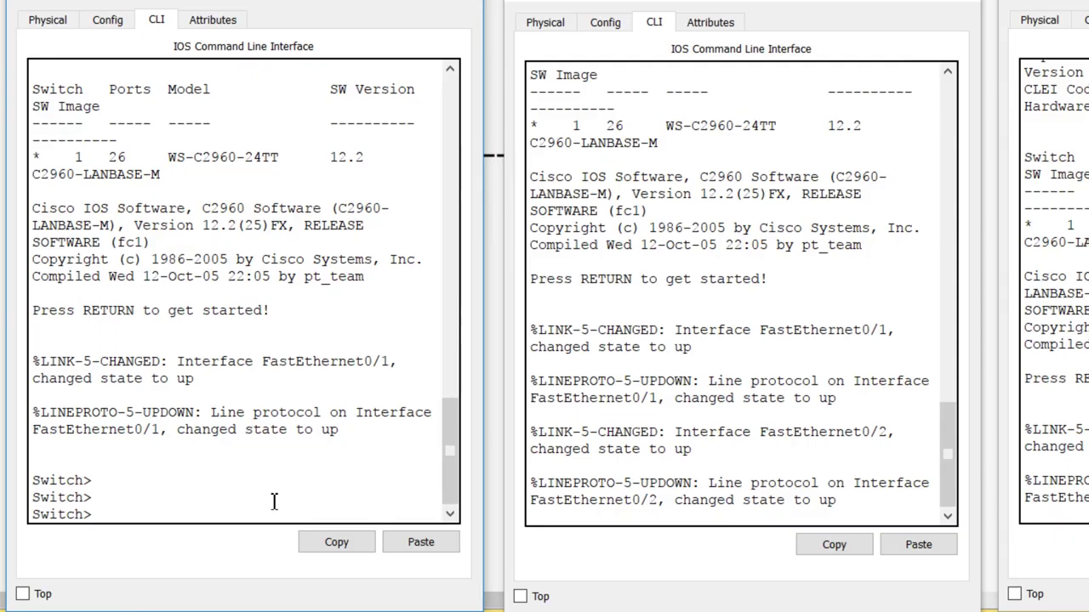
{"action": "key", "text": "Return"}
{"action": "type", "text": "enc"}
{"action": "key", "text": "Return"}
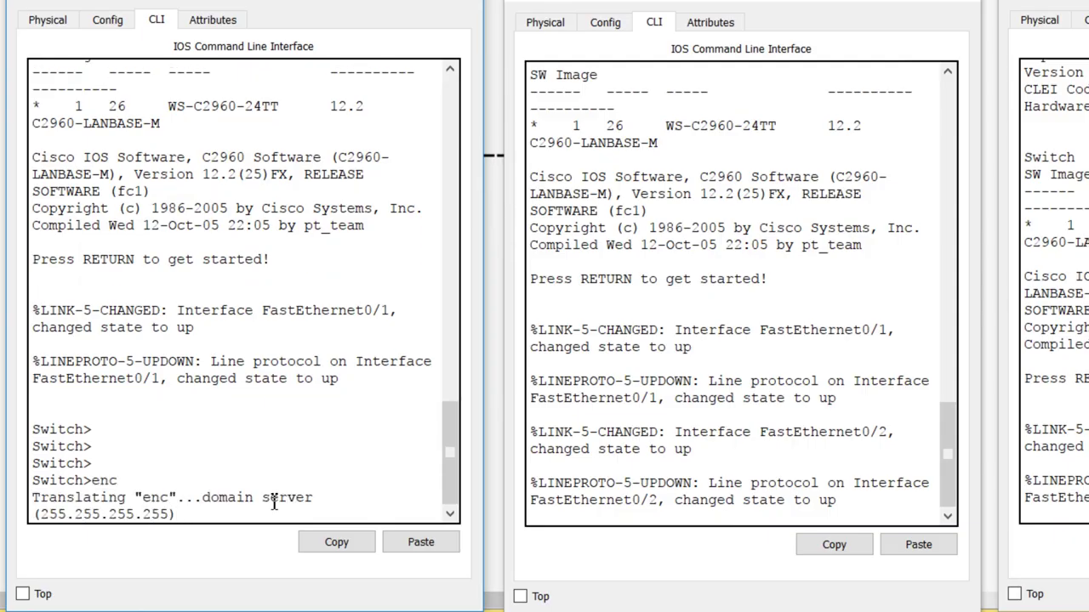
Enter privileged mode on Switch1 and run 'show interfaces trunk', which lists nothing
{"action": "left_click", "coordinate": [834, 510]}
{"action": "key", "text": "Return"}
{"action": "key", "text": "Return"}
{"action": "type", "text": "en"}
{"action": "key", "text": "Return"}
{"action": "type", "text": "c"}
{"action": "key", "text": "BackSpace"}
{"action": "type", "text": "sh int"}
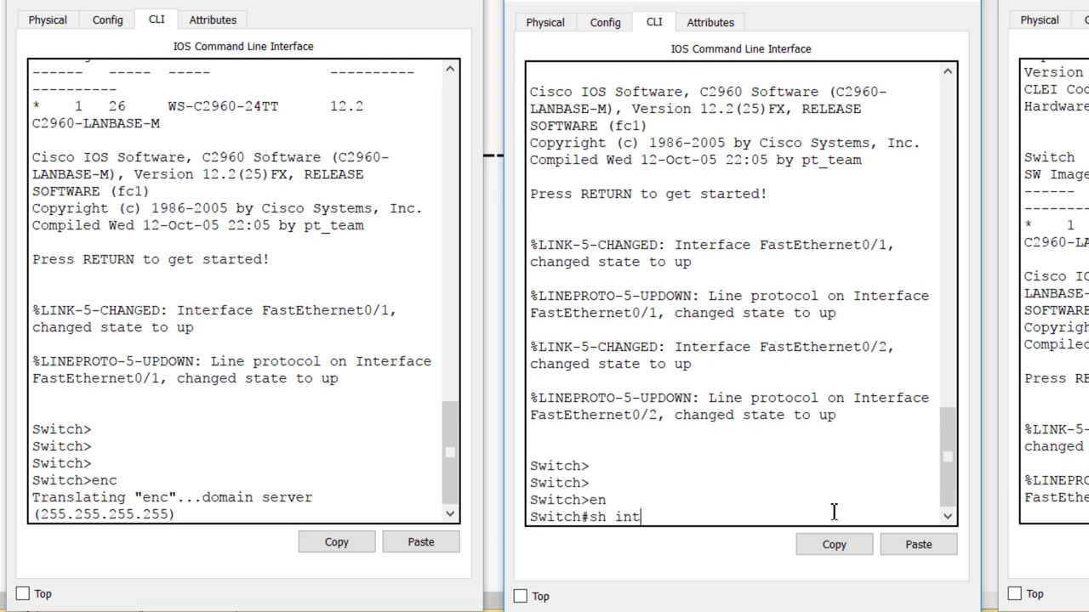
{"action": "key", "text": "Tab"}
{"action": "type", "text": "tr"}
{"action": "key", "text": "Tab"}
{"action": "key", "text": "Return"}
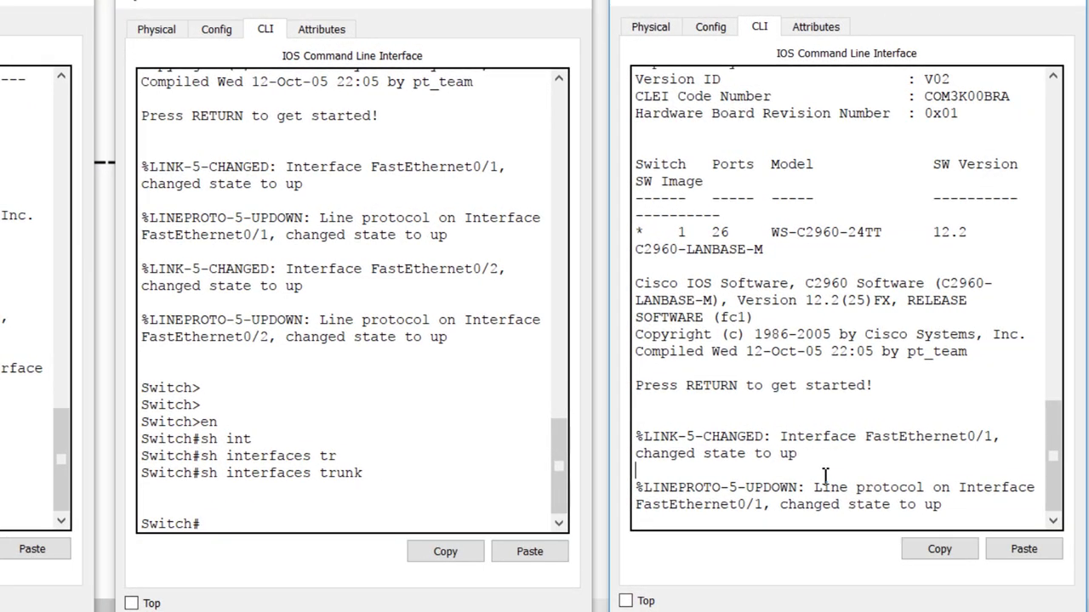
Enter privileged mode on Switch2 and run 'show interfaces trunk', which lists nothing
{"action": "left_click", "coordinate": [825, 476]}
{"action": "key", "text": "Return"}
{"action": "key", "text": "Return"}
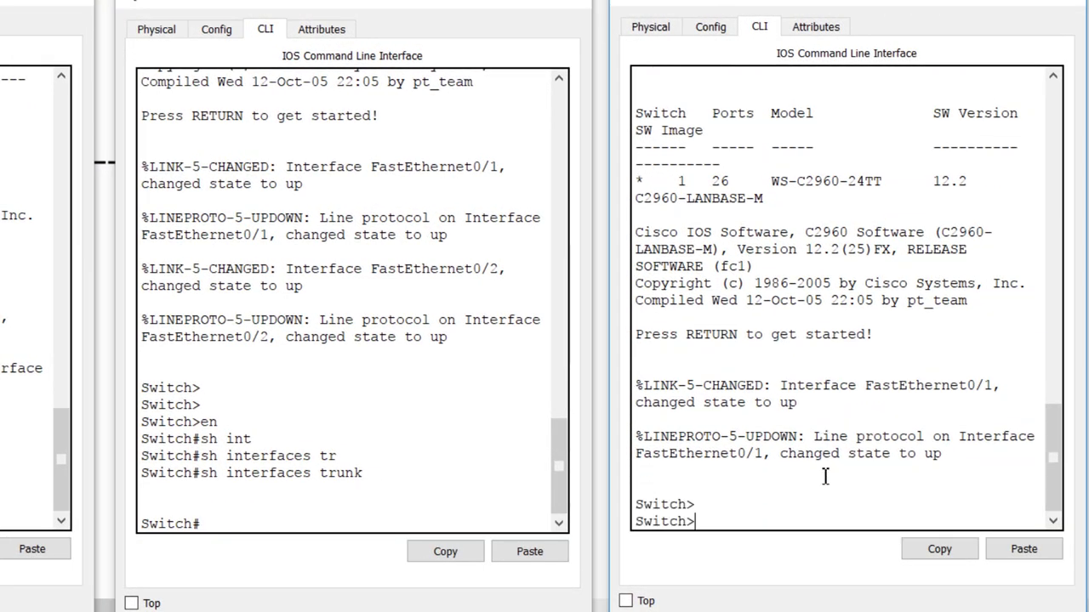
{"action": "key", "text": "Return"}
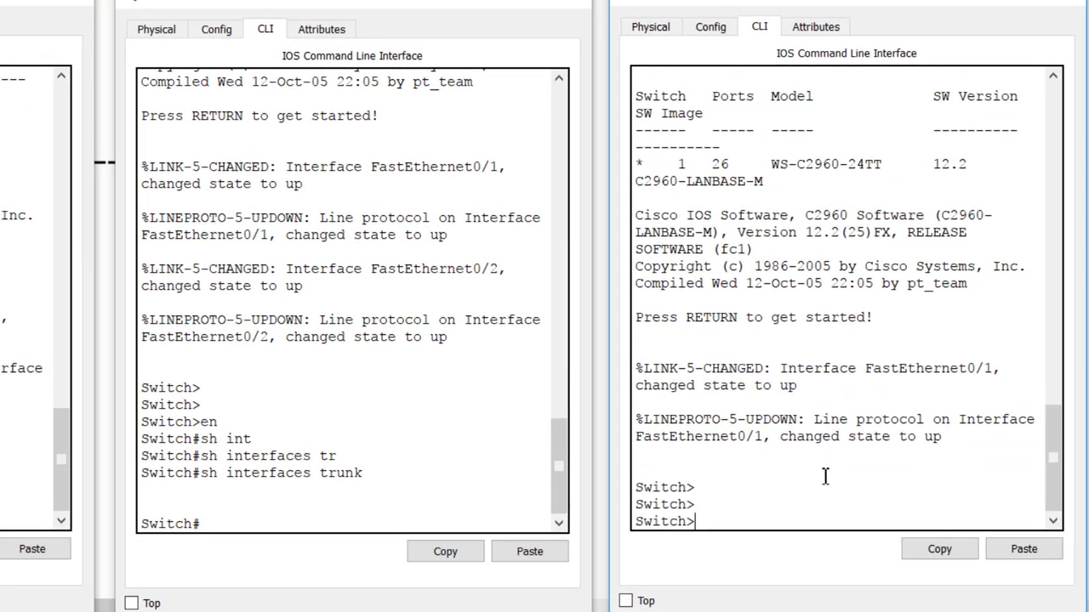
{"action": "type", "text": "en"}
{"action": "key", "text": "Return"}
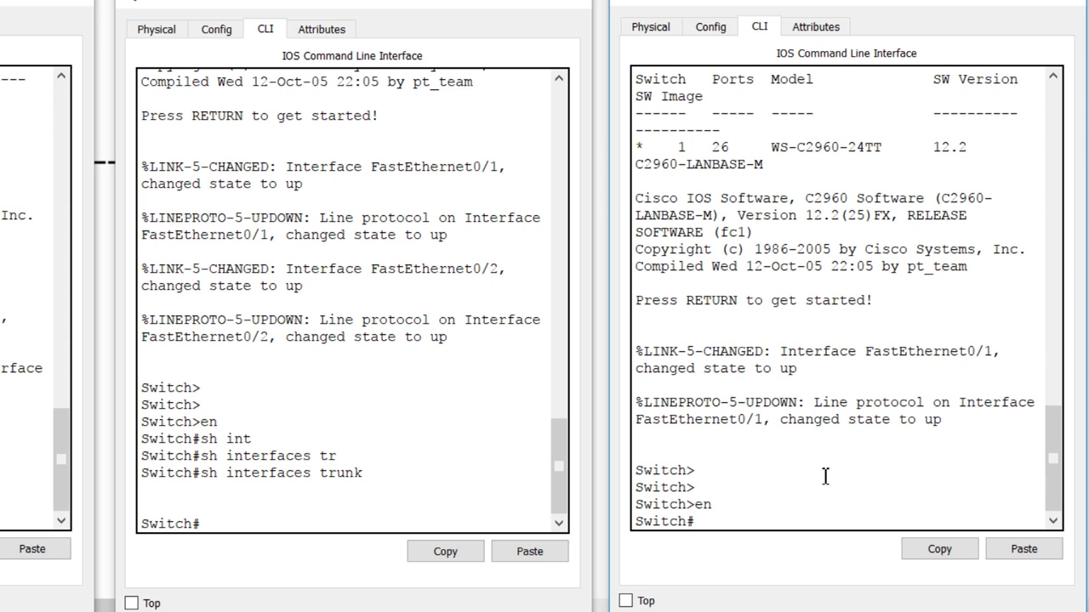
{"action": "type", "text": "sh int"}
{"action": "key", "text": "Tab"}
{"action": "type", "text": "tr"}
{"action": "key", "text": "Tab"}
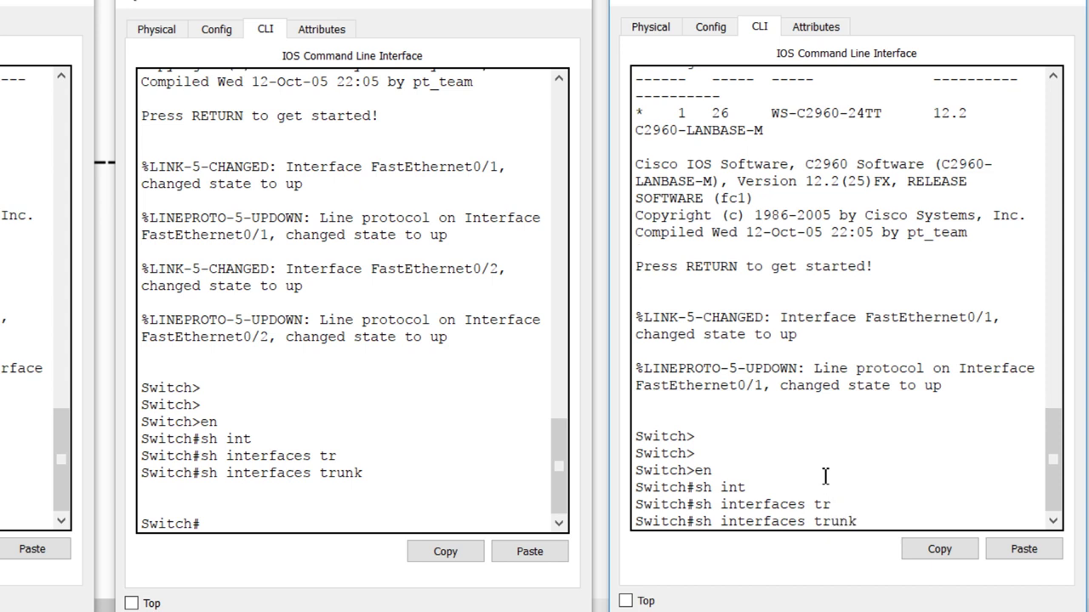
{"action": "key", "text": "Return"}
{"action": "key", "text": "Return"}
{"action": "key", "text": "Return"}
{"action": "key", "text": "Return"}
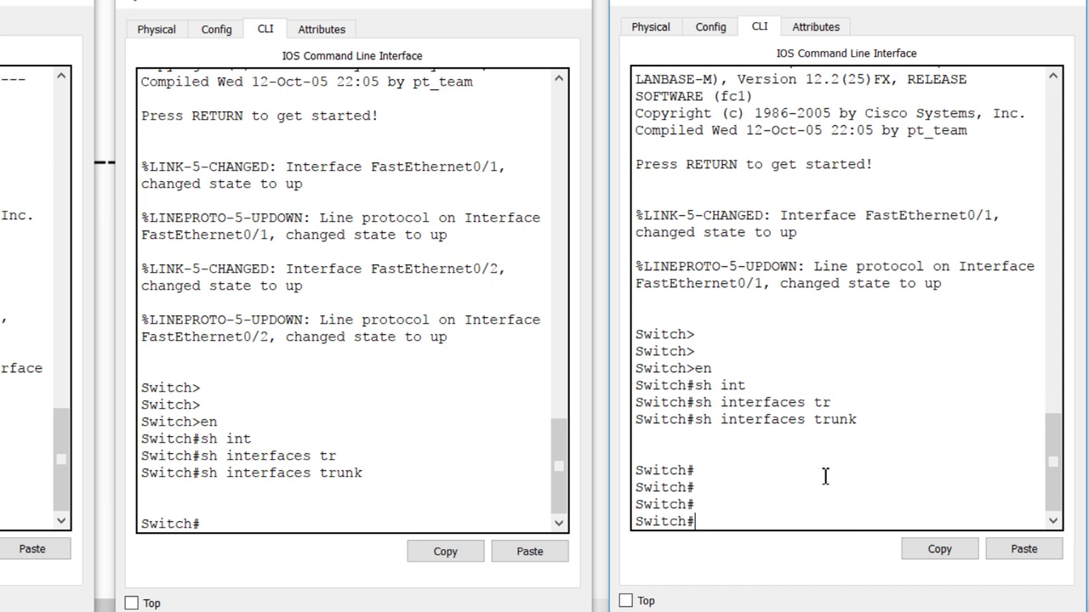
Start a new 'sh int' command at Switch1's latest prompt
{"action": "left_click", "coordinate": [104, 162]}
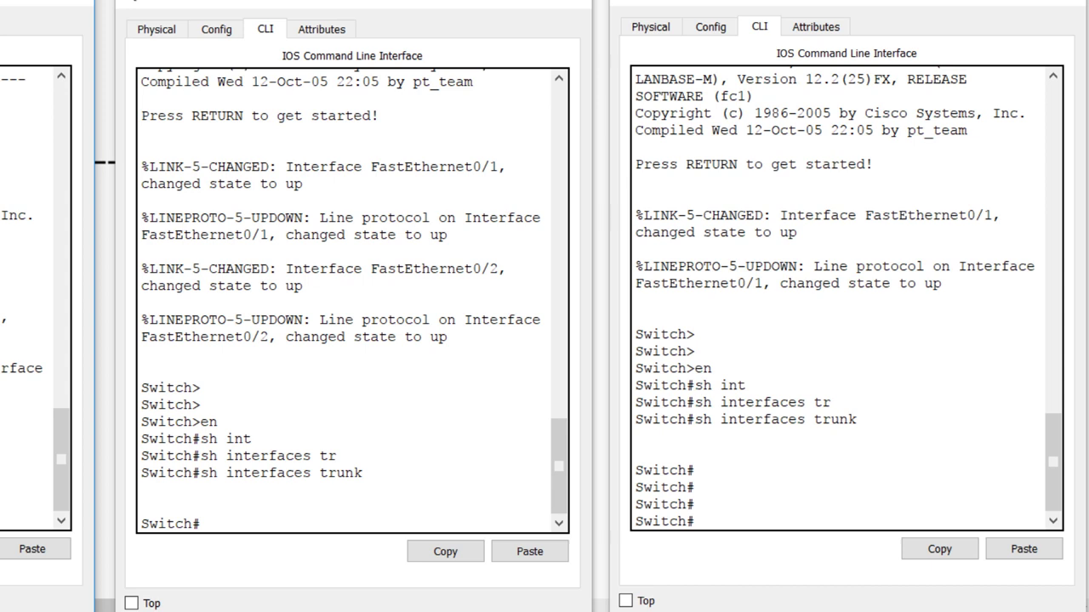
{"action": "left_click", "coordinate": [248, 528]}
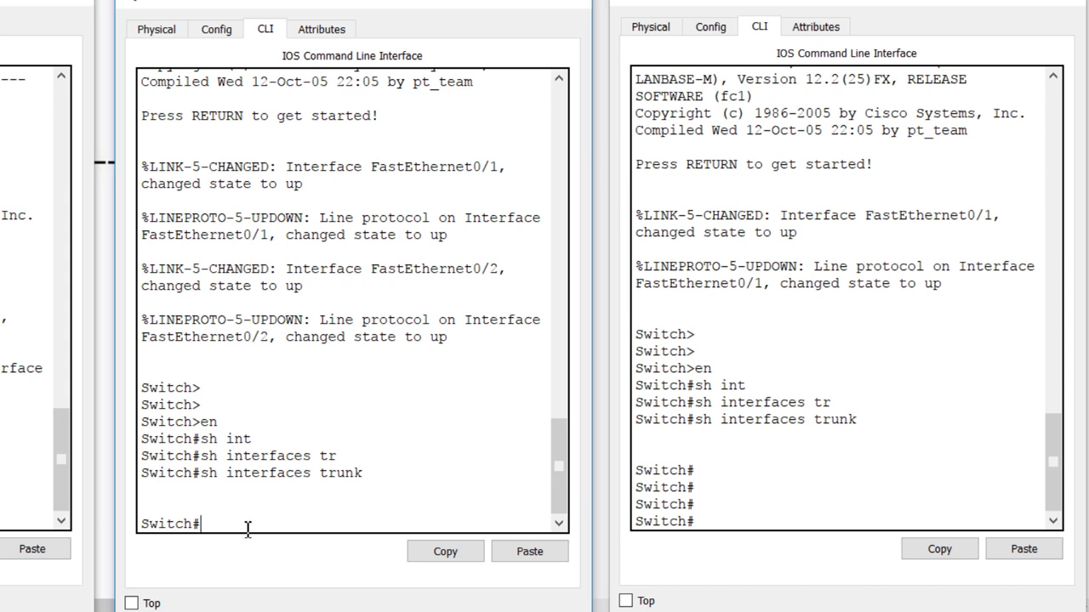
{"action": "type", "text": "sh int"}
Show Switch1's Fa0/1 switchport details and mark the 'Administrative Mode: dynamic auto' line
{"action": "key", "text": "Tab"}
{"action": "type", "text": "f0"}
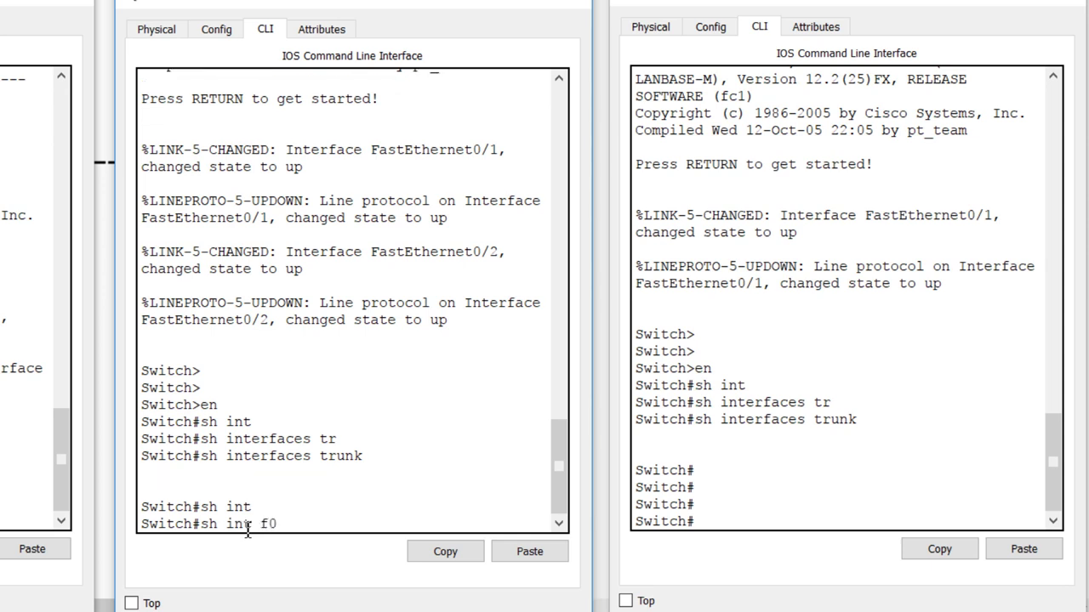
{"action": "type", "text": "/1 sw"}
{"action": "key", "text": "Tab"}
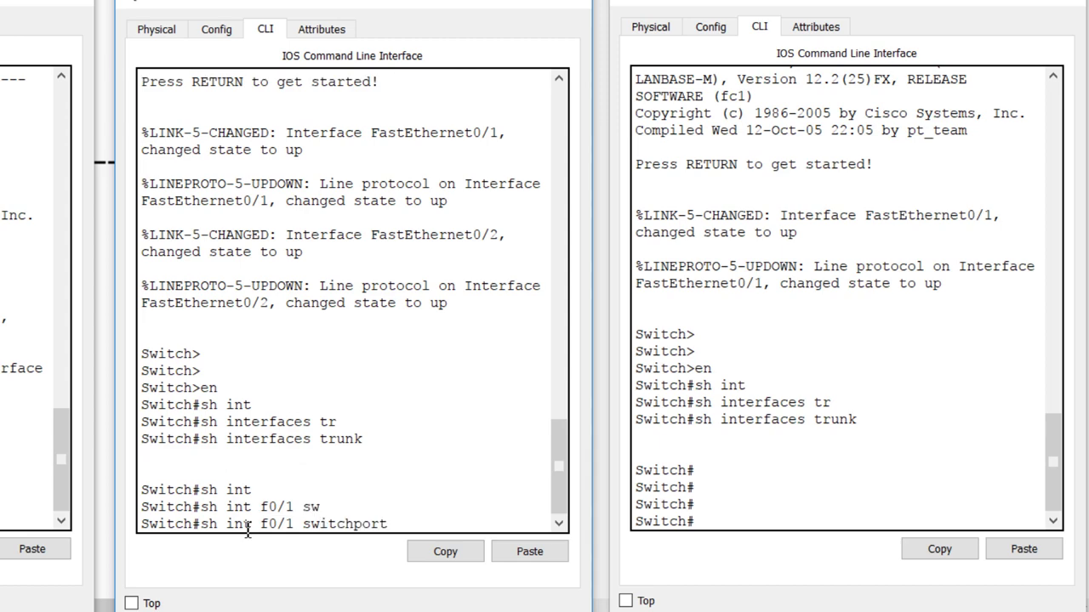
{"action": "key", "text": "Return"}
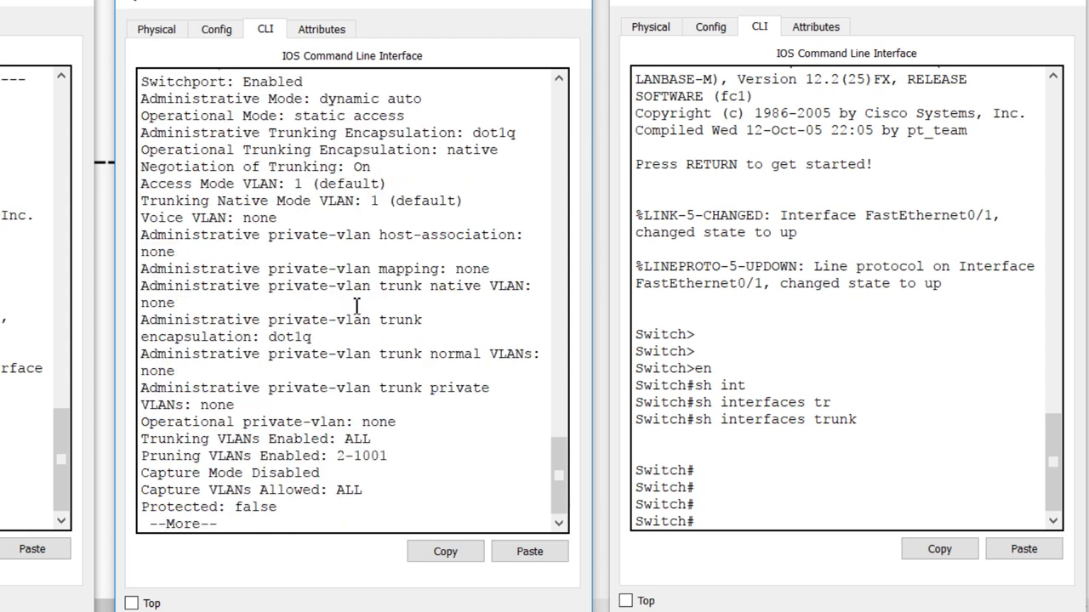
{"action": "scroll", "coordinate": [387, 209], "scroll_direction": "up", "scroll_amount": 1}
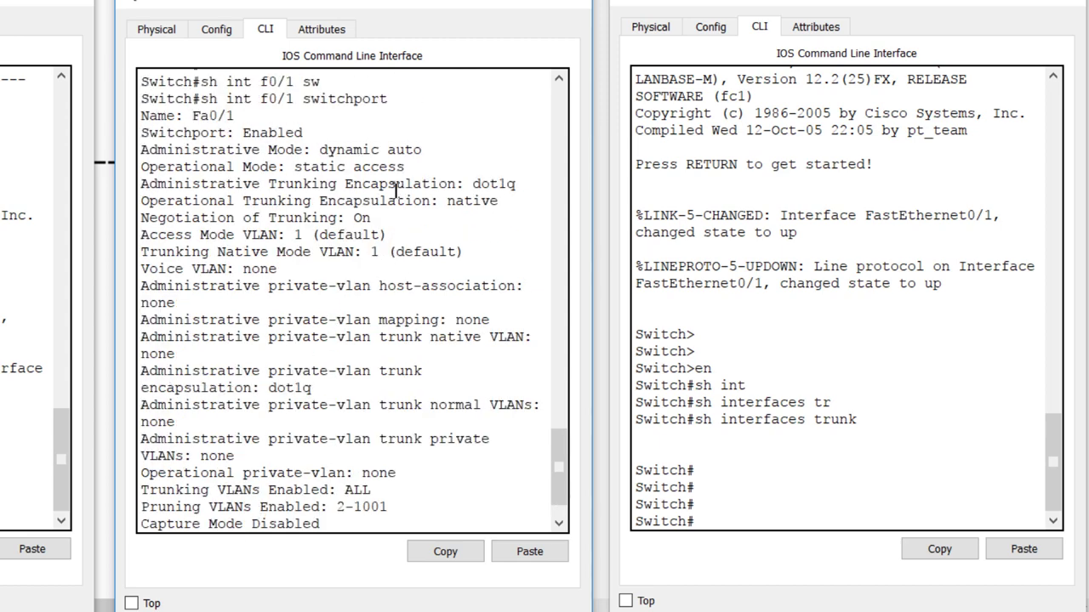
{"action": "left_click_drag", "start_coordinate": [425, 151], "coordinate": [140, 155]}
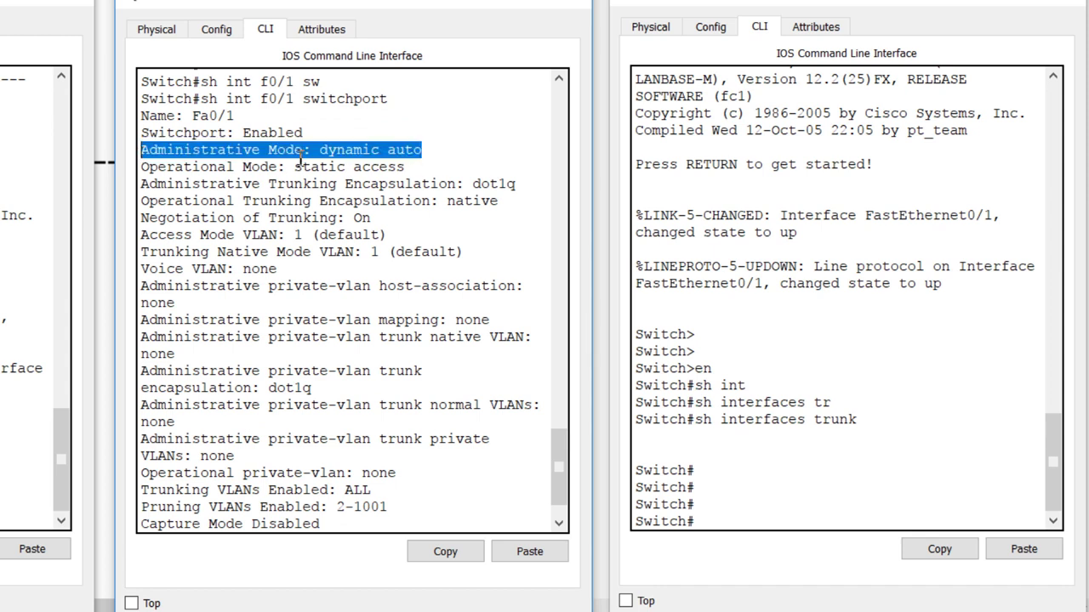
{"action": "left_click", "coordinate": [372, 150]}
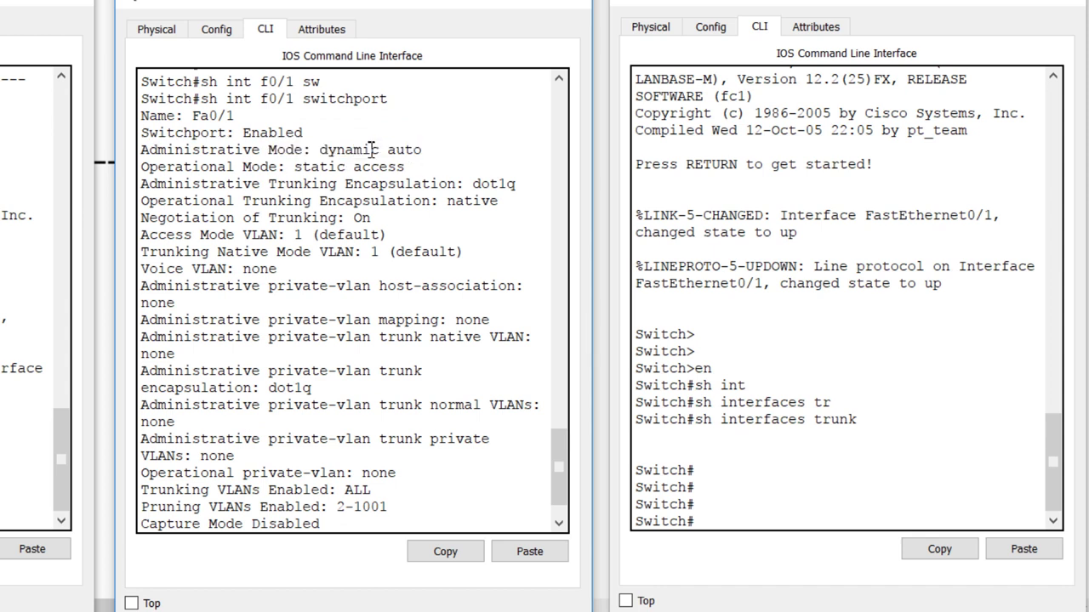
Run 'sh int f0/1 sw' on Switch2 and mark its dynamic auto mode
{"action": "left_click", "coordinate": [901, 523]}
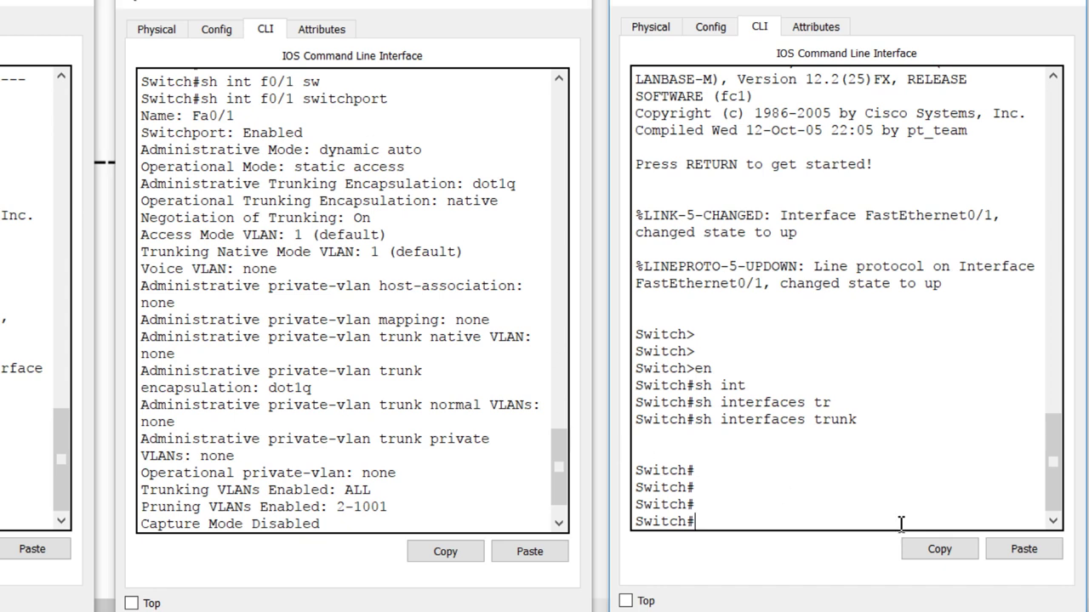
{"action": "type", "text": "sh int f0/1 sw"}
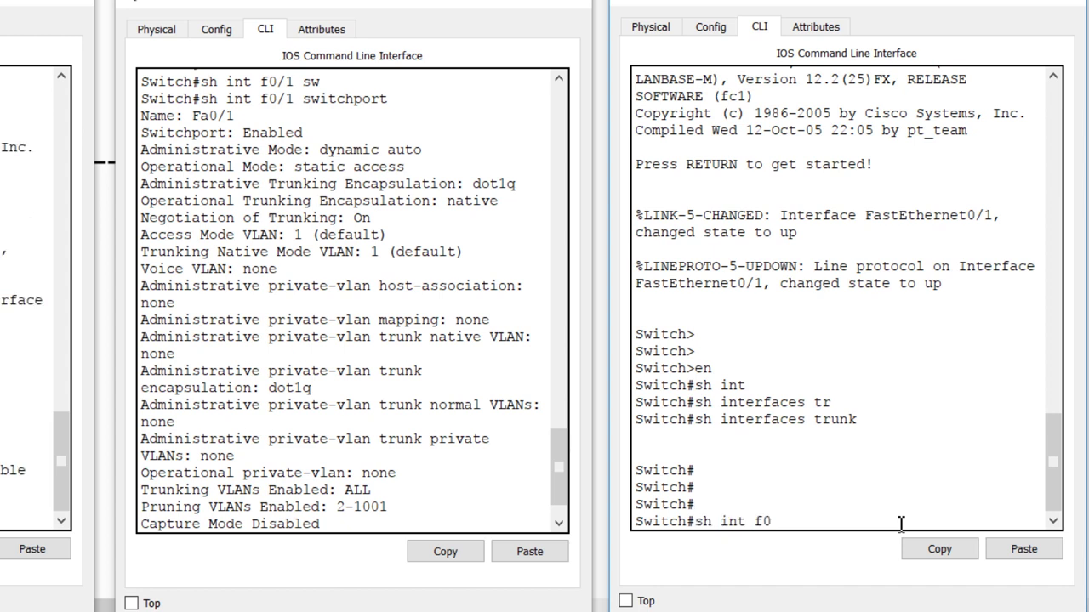
{"action": "key", "text": "Return"}
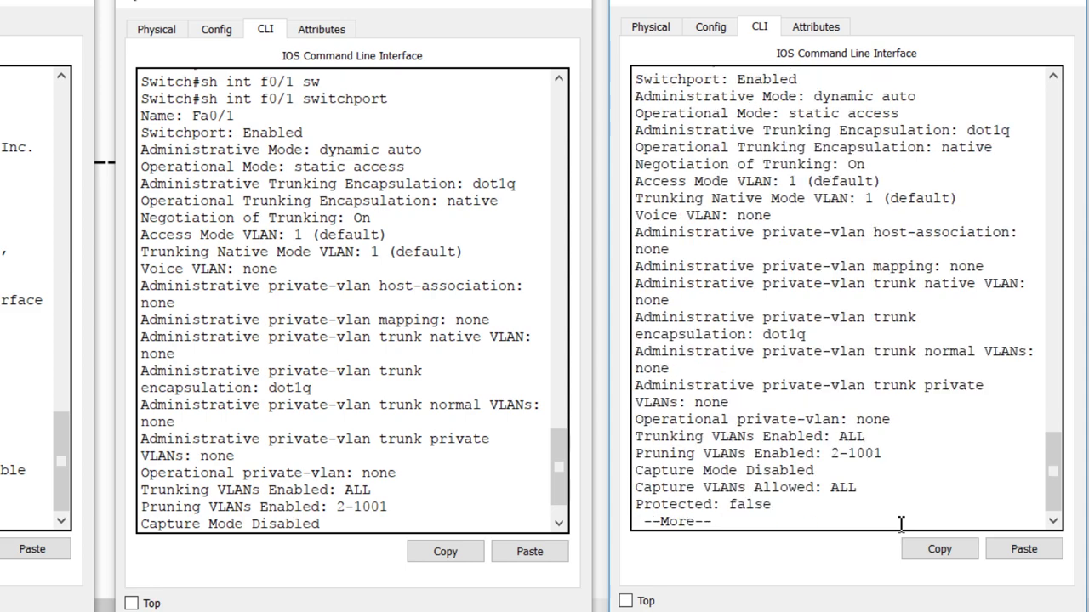
{"action": "left_click_drag", "start_coordinate": [928, 98], "coordinate": [791, 96]}
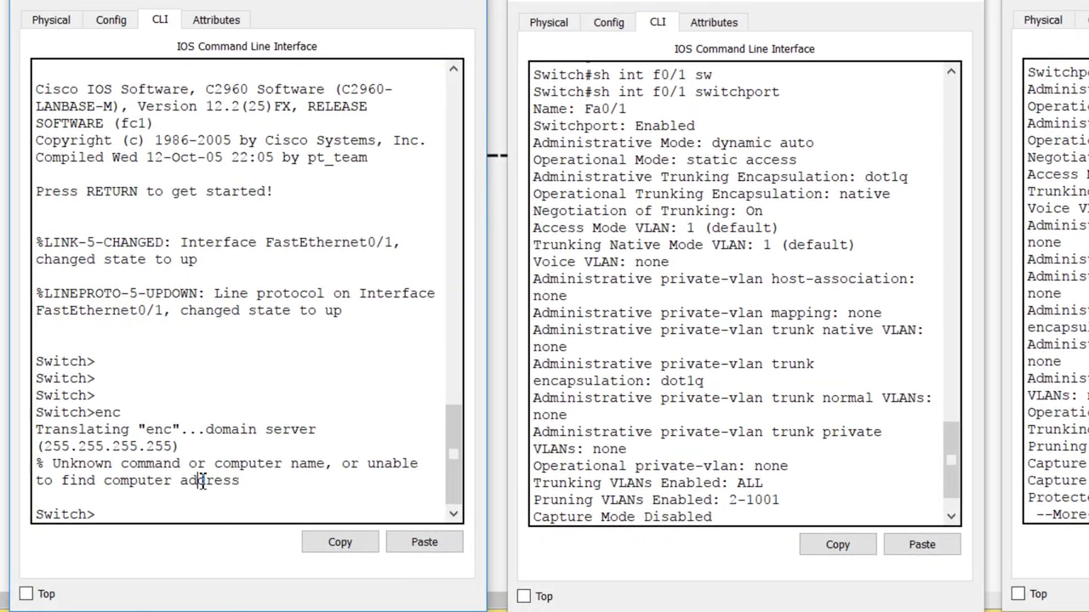
Enter privileged mode on Switch0 and list its trunk interfaces
{"action": "key", "text": "Return"}
{"action": "type", "text": "en"}
{"action": "key", "text": "Return"}
{"action": "key", "text": "Return"}
{"action": "key", "text": "Return"}
{"action": "type", "text": "sh int"}
{"action": "key", "text": "Tab"}
{"action": "type", "text": "tr"}
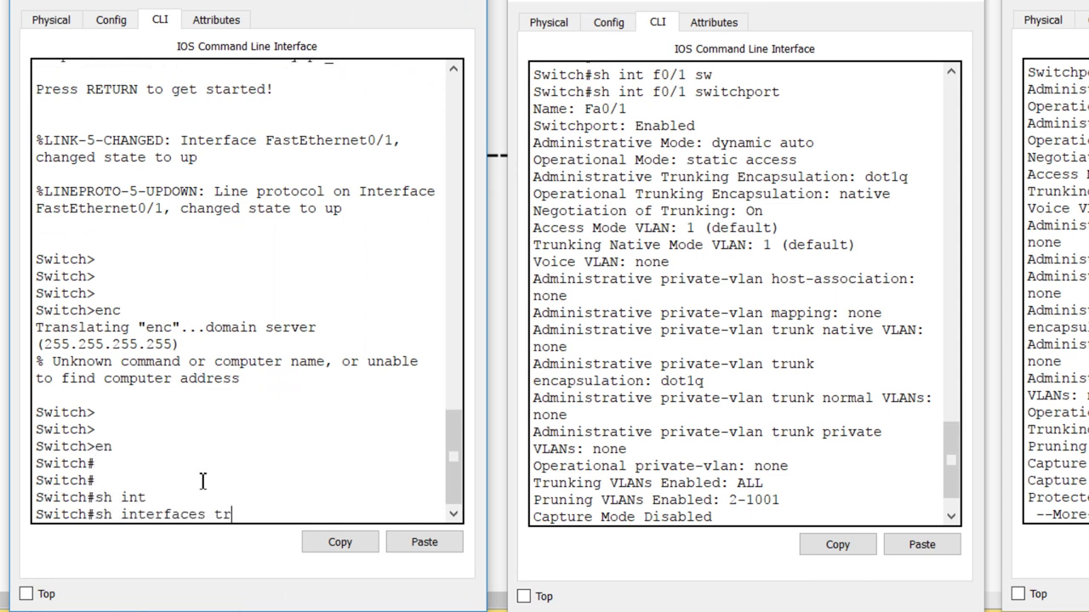
{"action": "key", "text": "Return"}
Show Switch0's Fa0/1 switchport details and mark its dynamic auto mode
{"action": "type", "text": "sh i"}
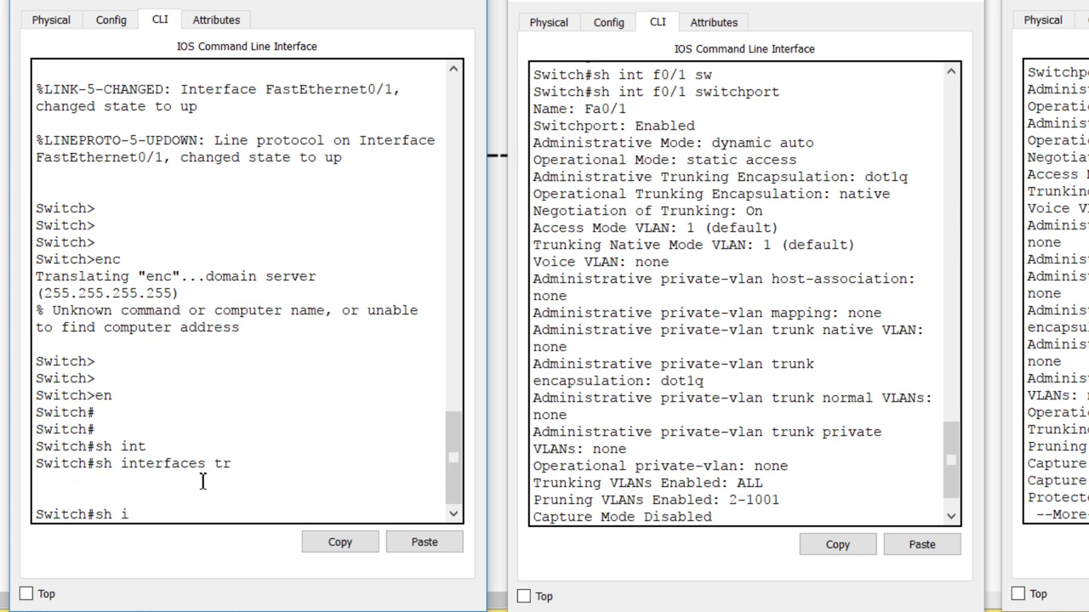
{"action": "type", "text": "nt f0/1 sw"}
{"action": "key", "text": "Return"}
{"action": "key", "text": "space"}
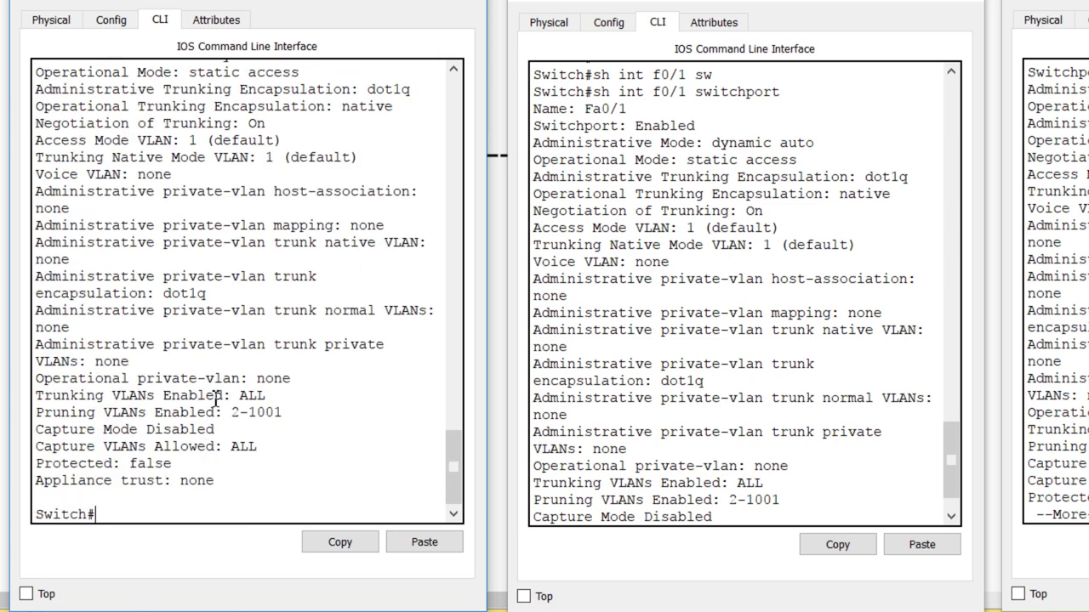
{"action": "scroll", "coordinate": [219, 417], "scroll_direction": "up", "scroll_amount": 2}
{"action": "left_click_drag", "start_coordinate": [327, 160], "coordinate": [206, 158]}
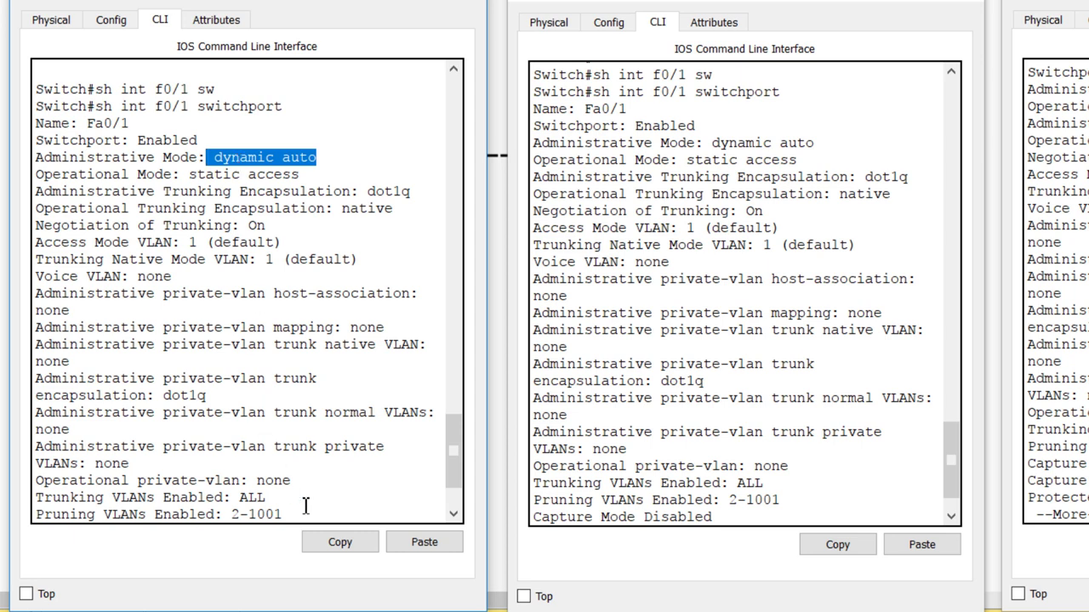
{"action": "left_click", "coordinate": [312, 541]}
{"action": "scroll", "coordinate": [368, 513], "scroll_direction": "down", "scroll_amount": 2}
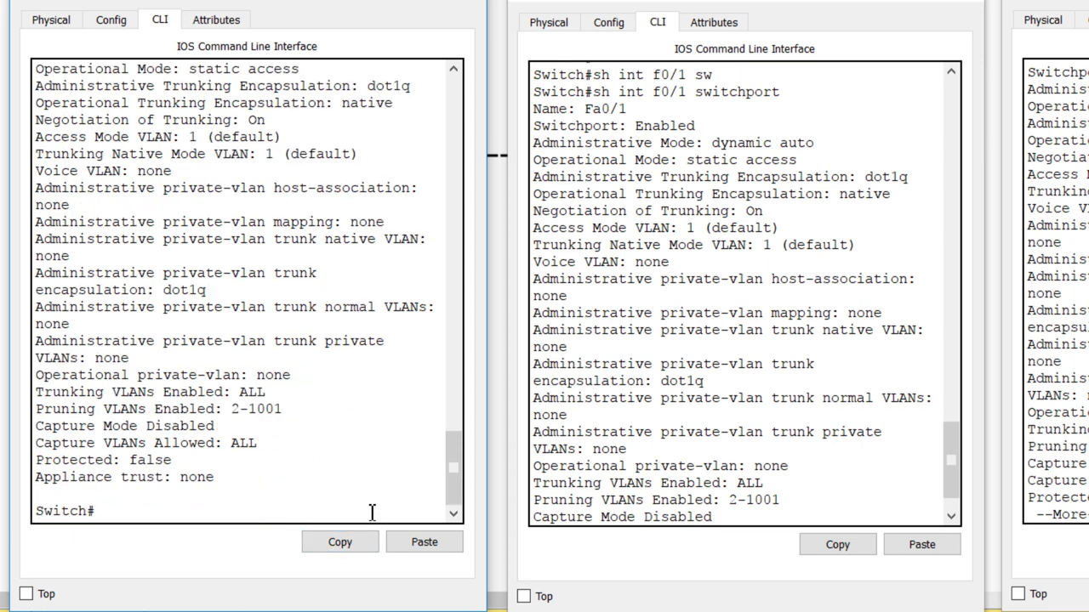
{"action": "key", "text": "Return"}
{"action": "key", "text": "Return"}
{"action": "key", "text": "Return"}
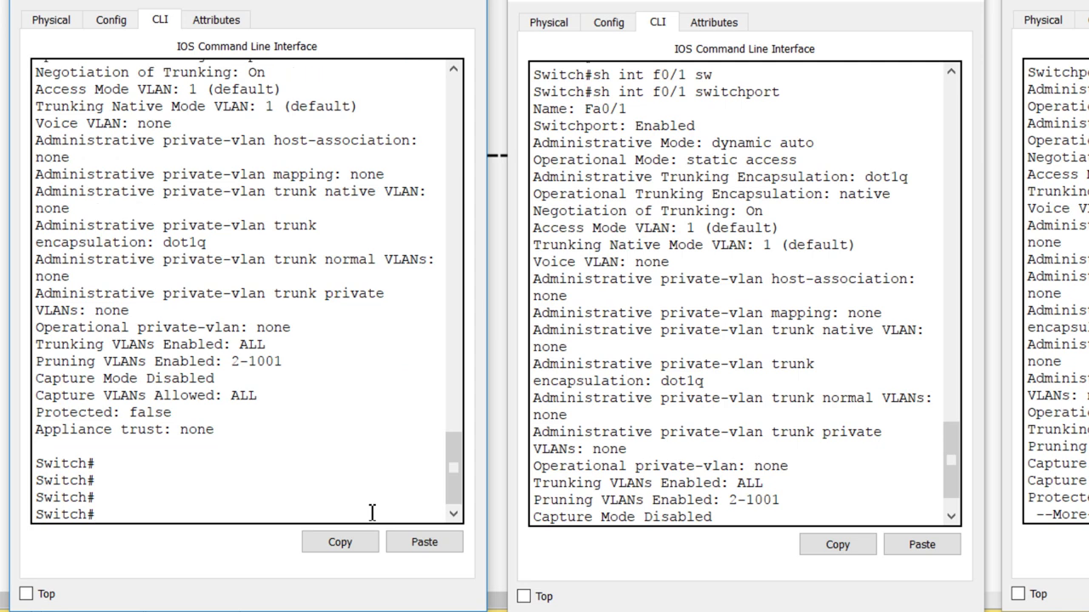
Page through the rest of Switch1's switchport output, then return to Switch0
{"action": "left_click", "coordinate": [756, 519]}
{"action": "key", "text": "space"}
{"action": "key", "text": "Return"}
{"action": "left_click", "coordinate": [282, 522]}
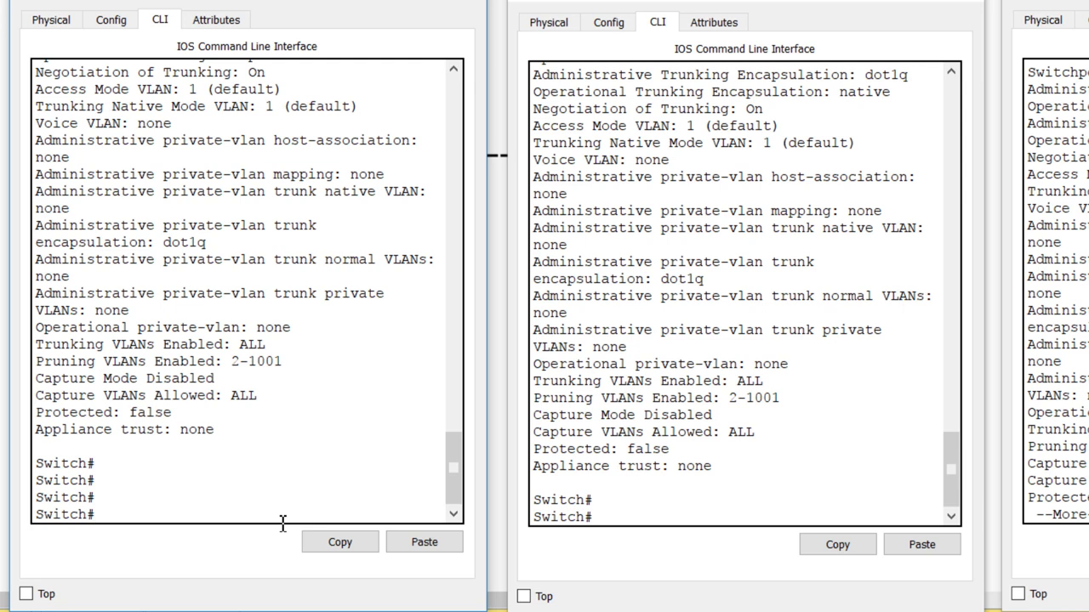
Enter global configuration on Switch0 and select interface FastEthernet0/1
{"action": "type", "text": "conf t"}
{"action": "key", "text": "Return"}
{"action": "type", "text": "int 0g"}
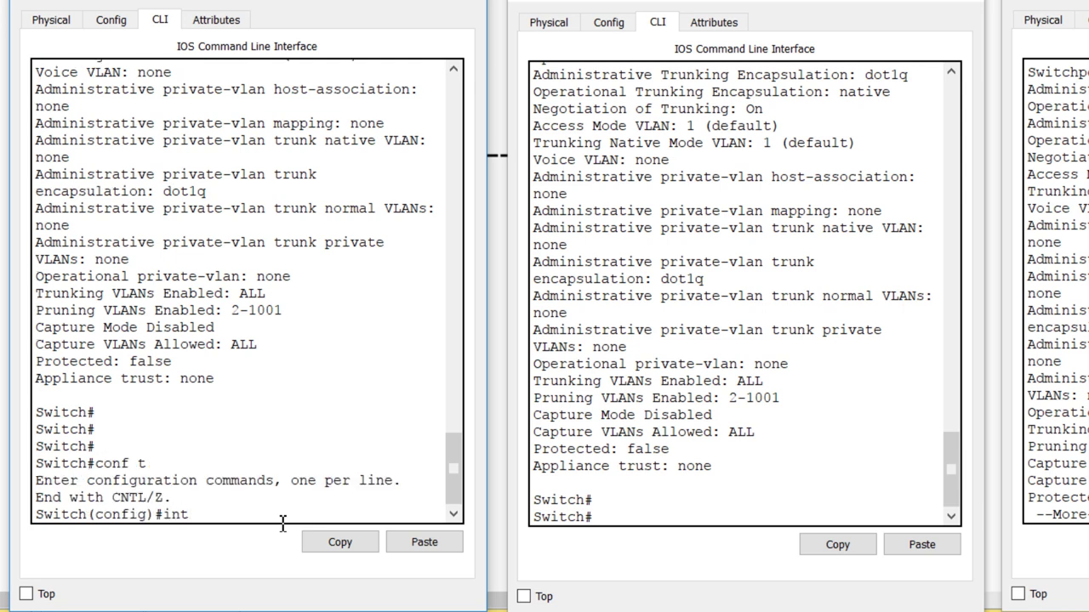
{"action": "key", "text": "BackSpace"}
{"action": "key", "text": "BackSpace"}
{"action": "type", "text": "f0/1"}
{"action": "key", "text": "Return"}
Apply 'switchport mode dynamic desirable' to Fa0/1 and highlight Switch1's link coming up
{"action": "type", "text": "sw"}
{"action": "key", "text": "Tab"}
{"action": "type", "text": "mod"}
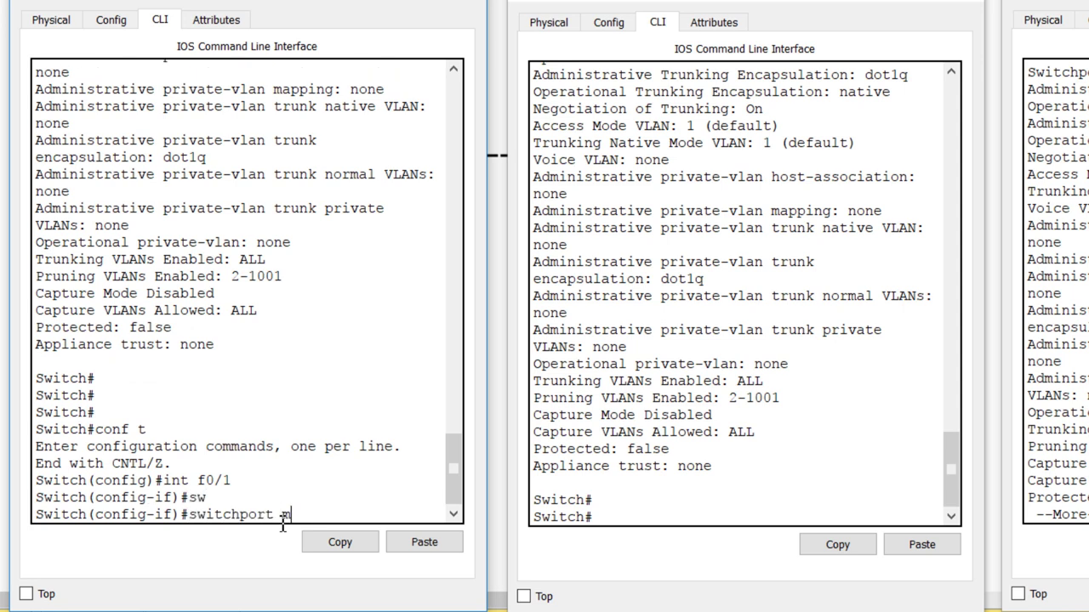
{"action": "key", "text": "Tab"}
{"action": "type", "text": "?d"}
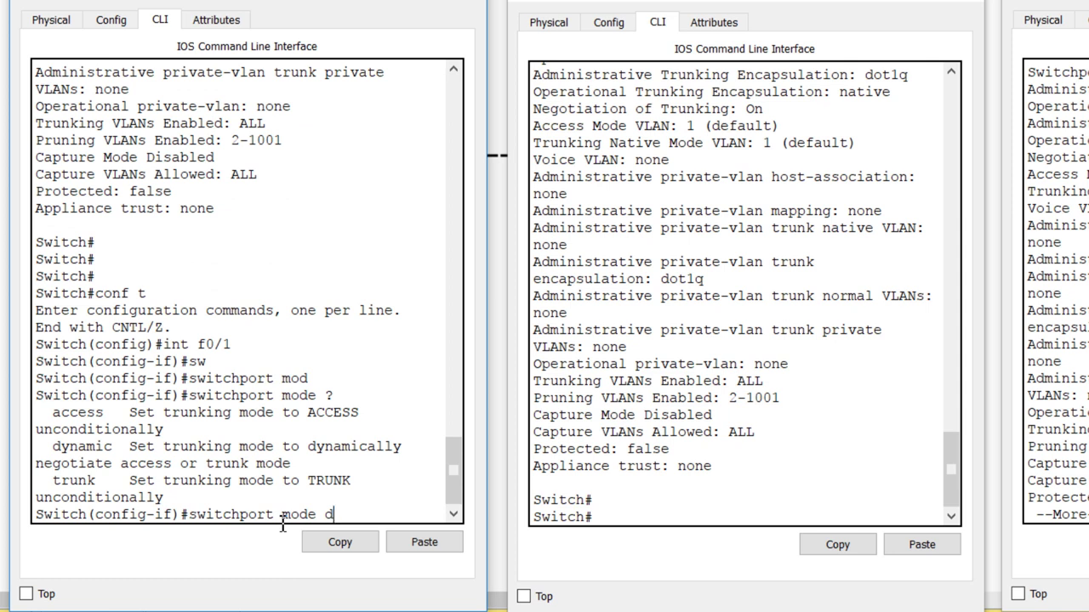
{"action": "key", "text": "BackSpace"}
{"action": "type", "text": "t"}
{"action": "key", "text": "Tab"}
{"action": "key", "text": "BackSpace"}
{"action": "key", "text": "BackSpace"}
{"action": "key", "text": "BackSpace"}
{"action": "key", "text": "BackSpace"}
{"action": "key", "text": "BackSpace"}
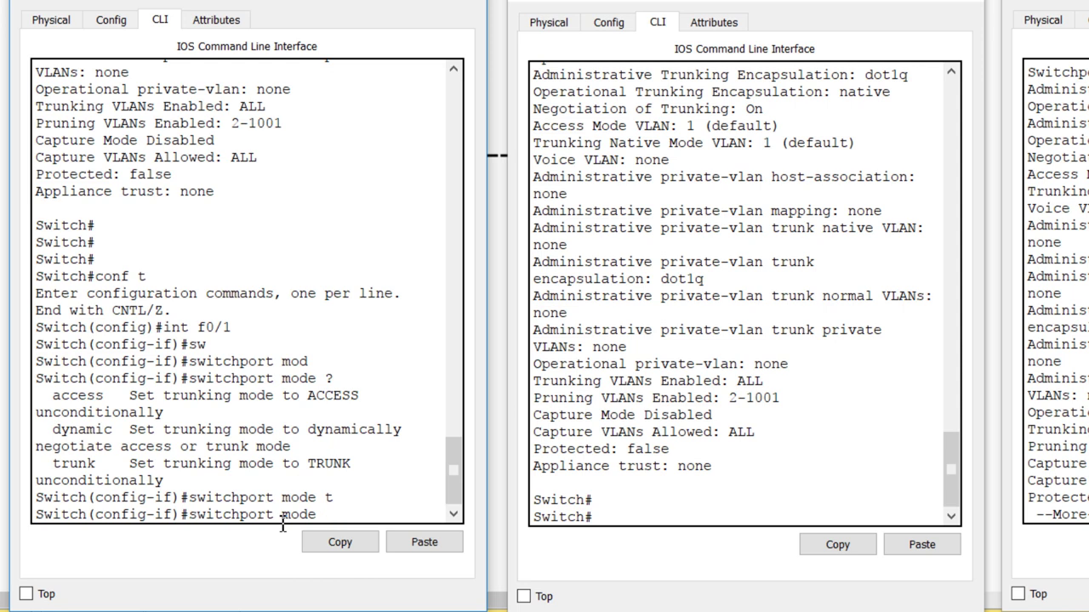
{"action": "type", "text": "d"}
{"action": "key", "text": "Tab"}
{"action": "type", "text": "?de"}
{"action": "key", "text": "Tab"}
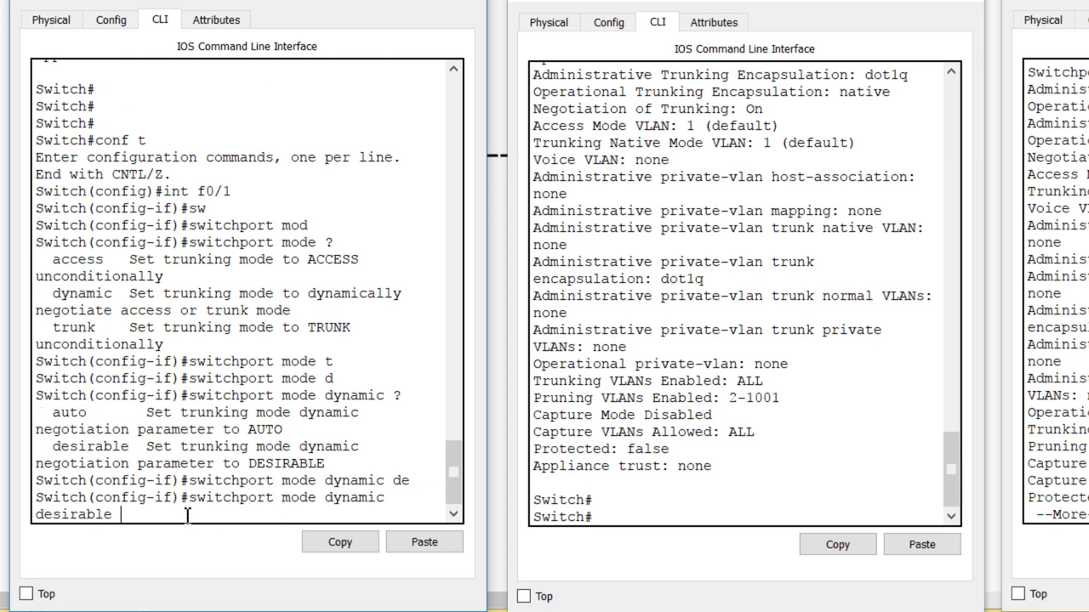
{"action": "key", "text": "Return"}
{"action": "key", "text": "Return"}
{"action": "key", "text": "Return"}
{"action": "key", "text": "Return"}
{"action": "key", "text": "Return"}
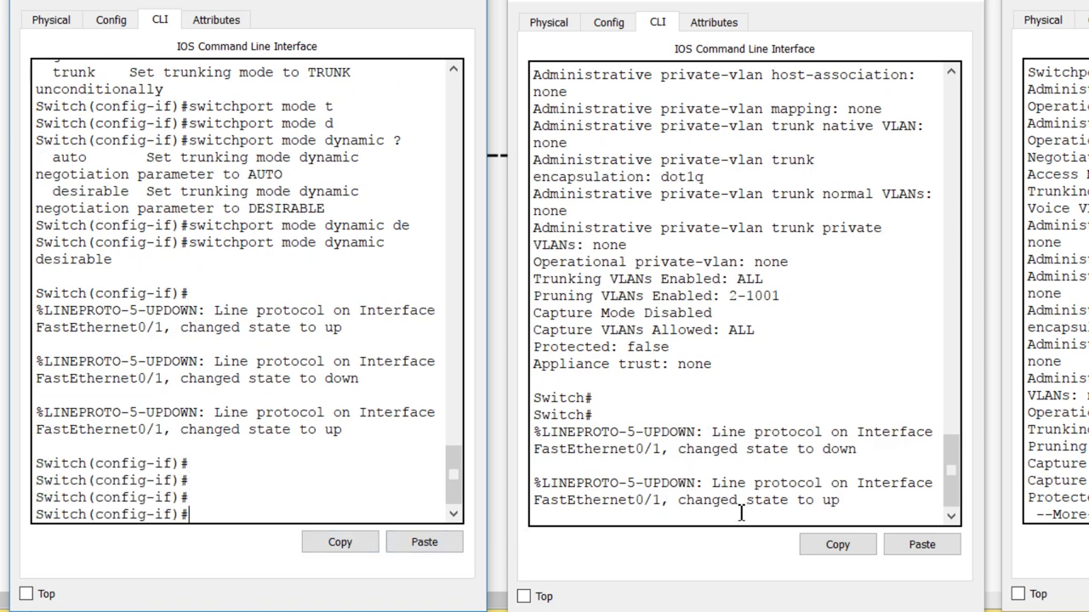
{"action": "left_click_drag", "start_coordinate": [644, 432], "coordinate": [661, 432]}
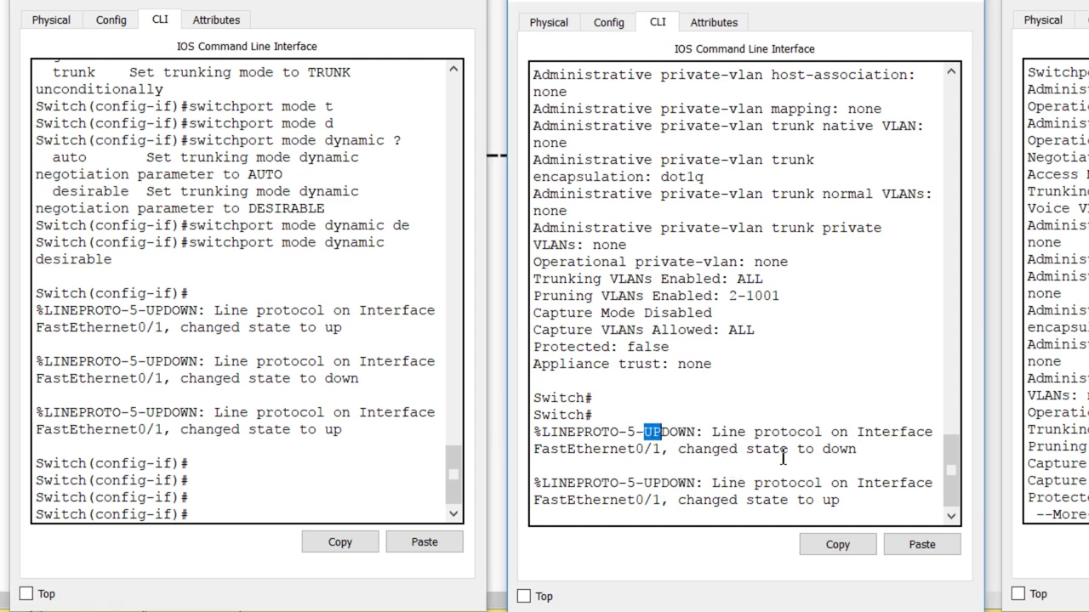
Highlight the link down/up messages, then list Switch0's trunk interfaces
{"action": "left_click_drag", "start_coordinate": [781, 449], "coordinate": [857, 449]}
{"action": "left_click_drag", "start_coordinate": [631, 483], "coordinate": [838, 502]}
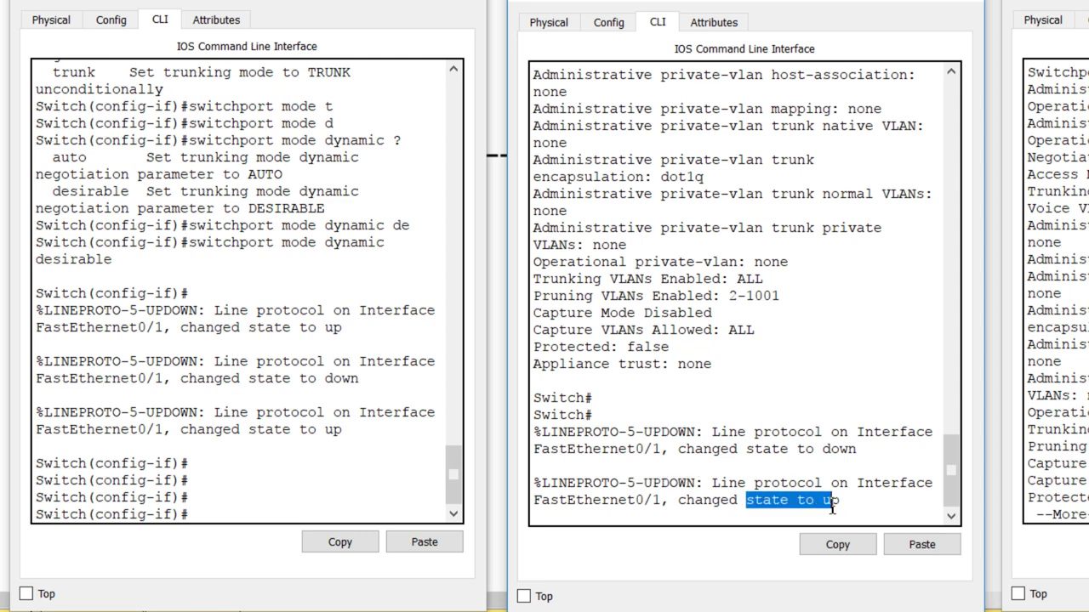
{"action": "left_click", "coordinate": [331, 515]}
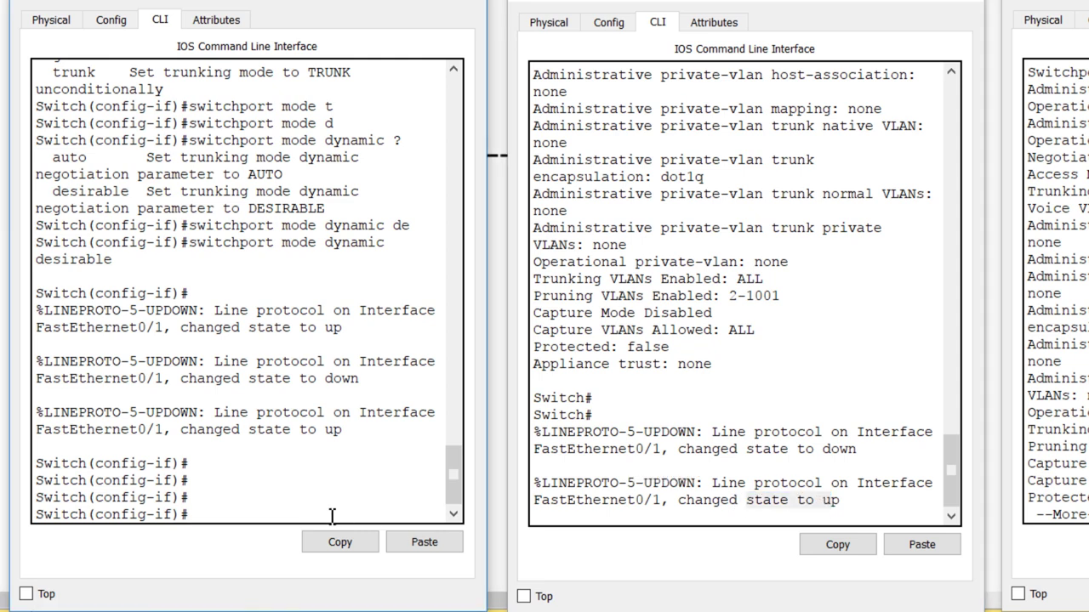
{"action": "key", "text": "ctrl+z"}
{"action": "key", "text": "Return"}
{"action": "key", "text": "Return"}
{"action": "type", "text": "sh in"}
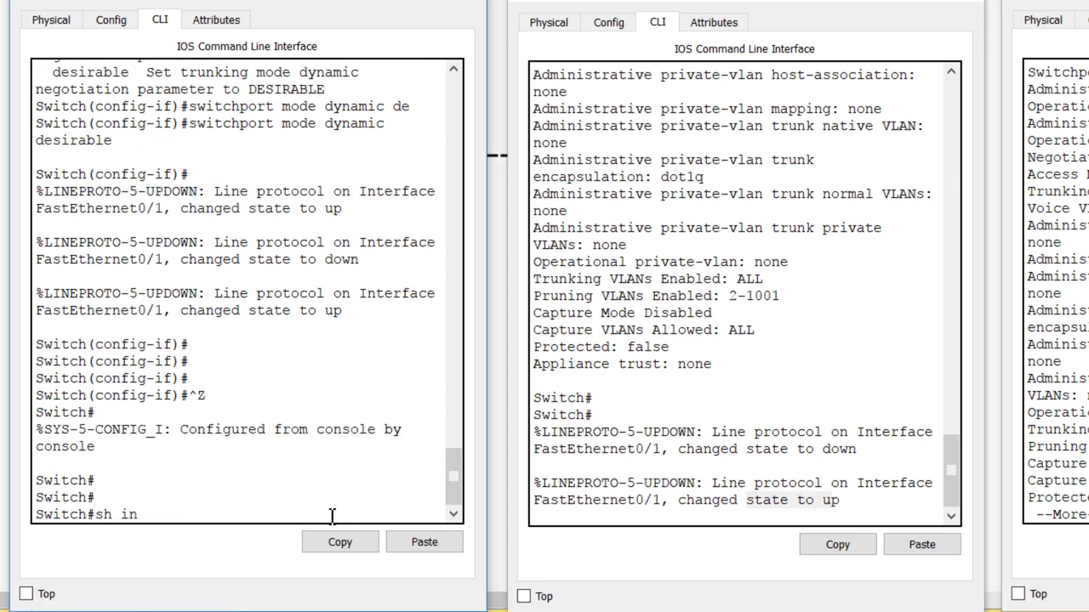
{"action": "type", "text": "t"}
{"action": "key", "text": "Tab"}
{"action": "type", "text": "tr"}
{"action": "key", "text": "Tab"}
{"action": "key", "text": "Return"}
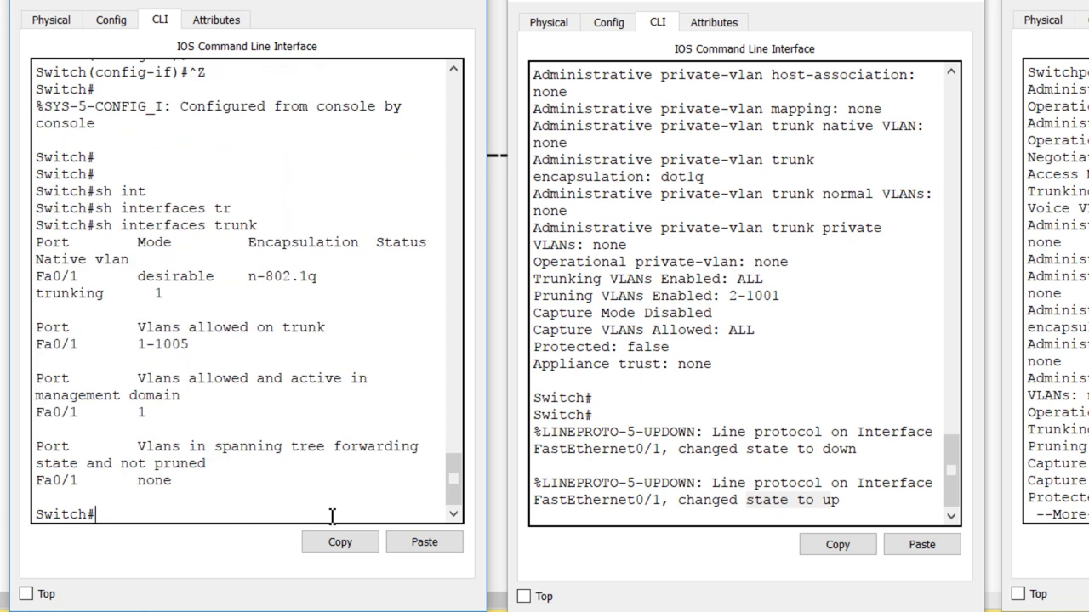
Run 'show interfaces trunk' on Switch1
{"action": "left_click", "coordinate": [756, 469]}
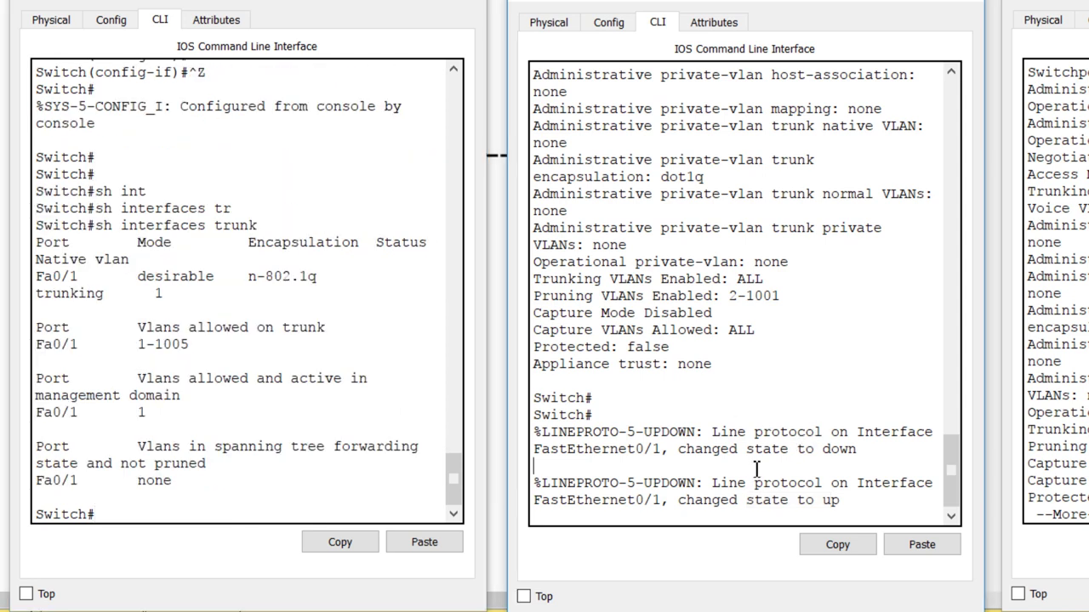
{"action": "key", "text": "Return"}
{"action": "key", "text": "Return"}
{"action": "key", "text": "Return"}
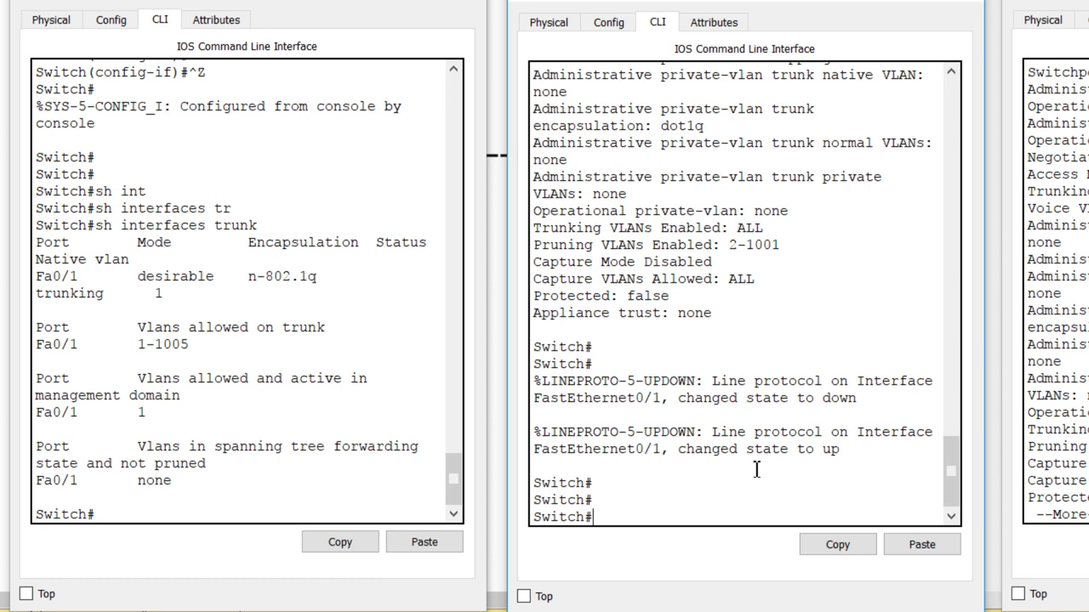
{"action": "type", "text": "sh int"}
{"action": "key", "text": "Tab"}
{"action": "type", "text": "t"}
{"action": "key", "text": "Return"}
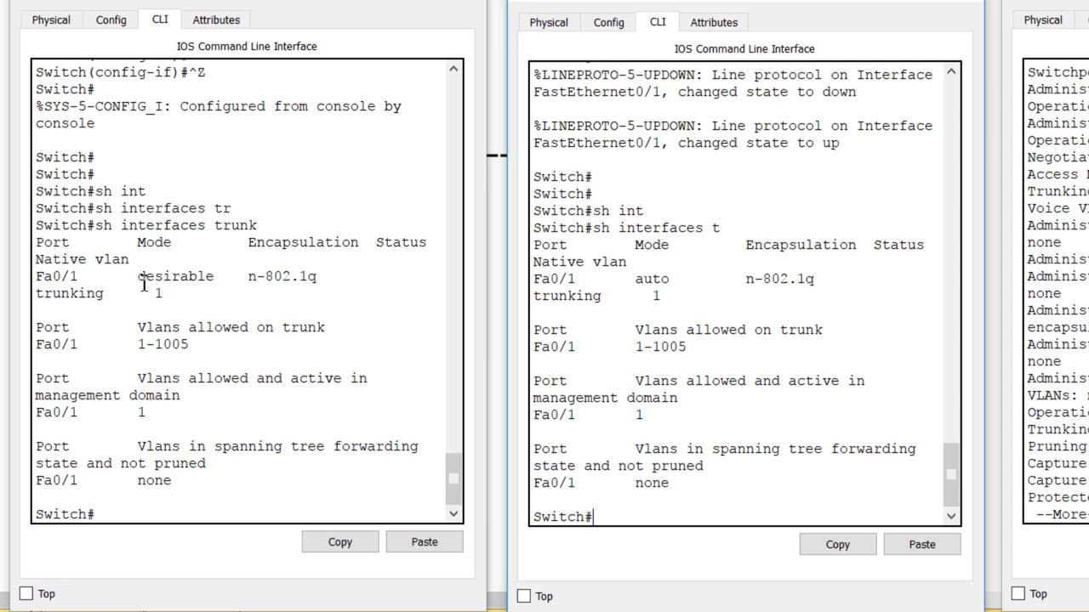
Highlight desirable mode on Switch0, auto mode on Switch1, and the Fa0/1 trunk entry
{"action": "left_click_drag", "start_coordinate": [138, 281], "coordinate": [237, 285]}
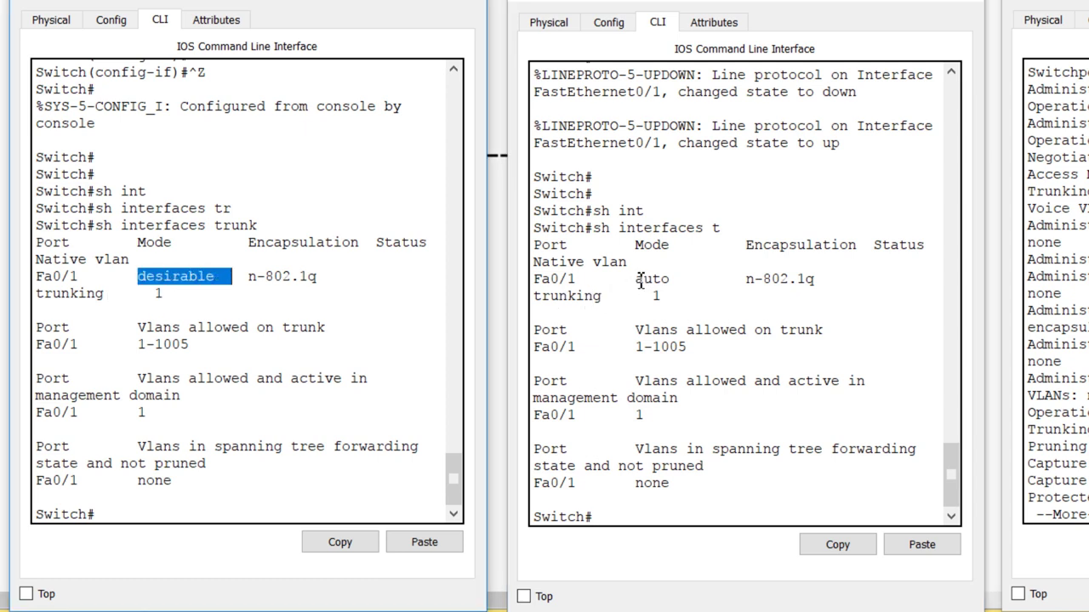
{"action": "left_click_drag", "start_coordinate": [636, 280], "coordinate": [691, 281]}
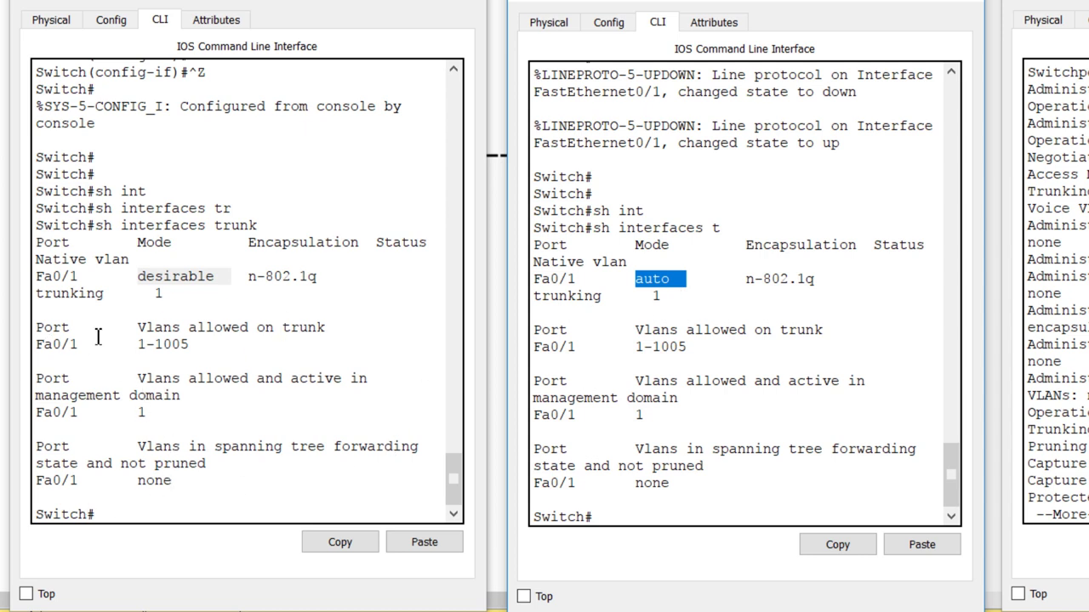
{"action": "left_click_drag", "start_coordinate": [170, 294], "coordinate": [19, 277]}
{"action": "left_click", "coordinate": [702, 359]}
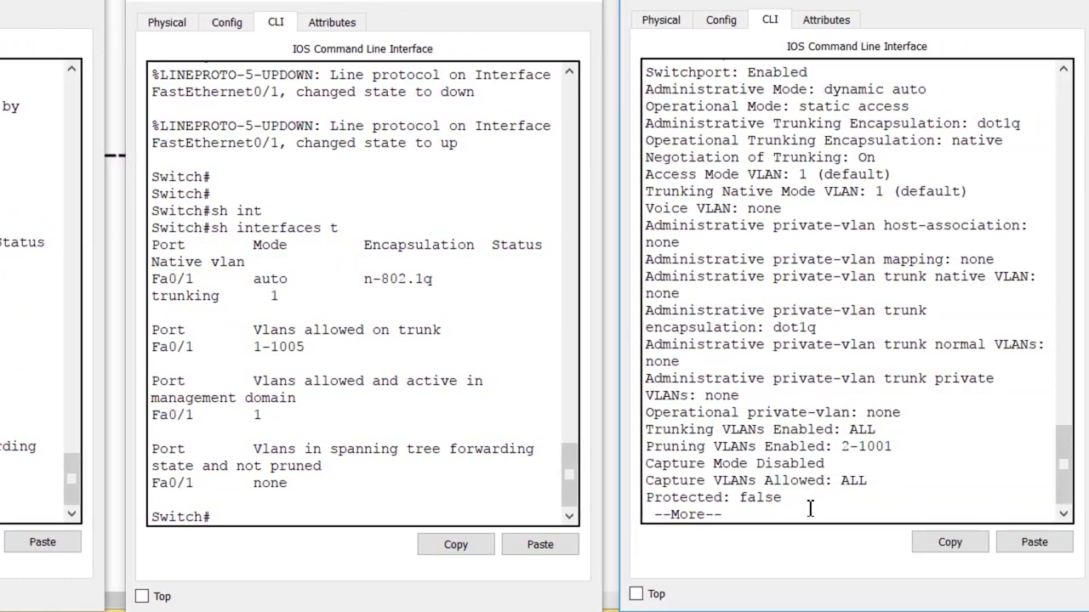
Finish Switch2's paged output and enter configuration for interface Fa0/1
{"action": "key", "text": "space"}
{"action": "key", "text": "Return"}
{"action": "key", "text": "Return"}
{"action": "type", "text": "conf t"}
{"action": "key", "text": "Return"}
{"action": "type", "text": "int f0/1"}
{"action": "key", "text": "Return"}
Set Switch2's Fa0/1 to dynamic desirable, then check Switch1's console for the link
{"action": "type", "text": "sw"}
{"action": "key", "text": "Tab"}
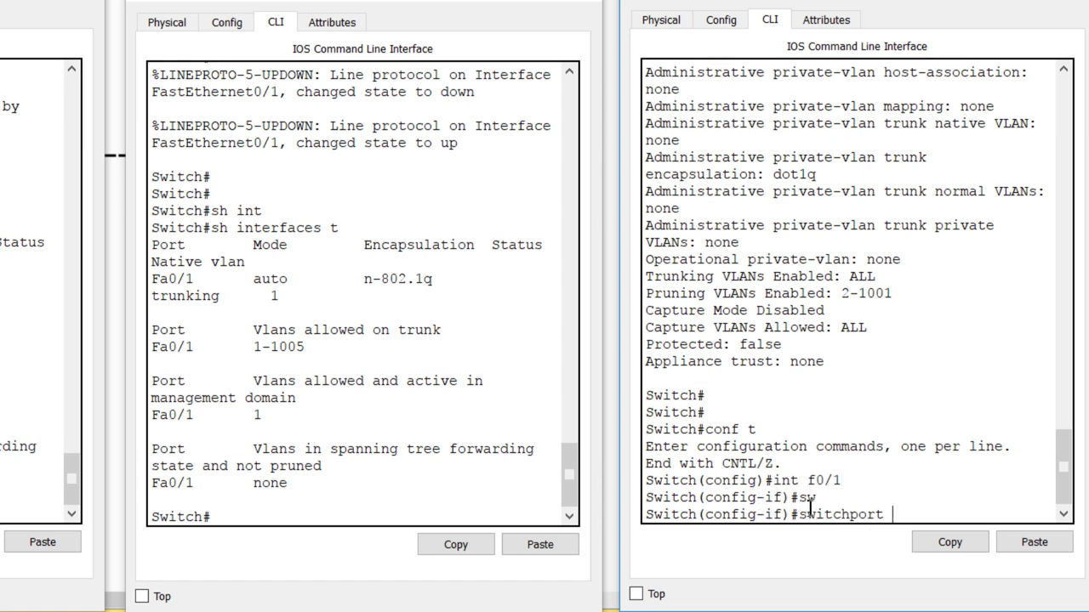
{"action": "type", "text": "mod"}
{"action": "key", "text": "Tab"}
{"action": "type", "text": "d"}
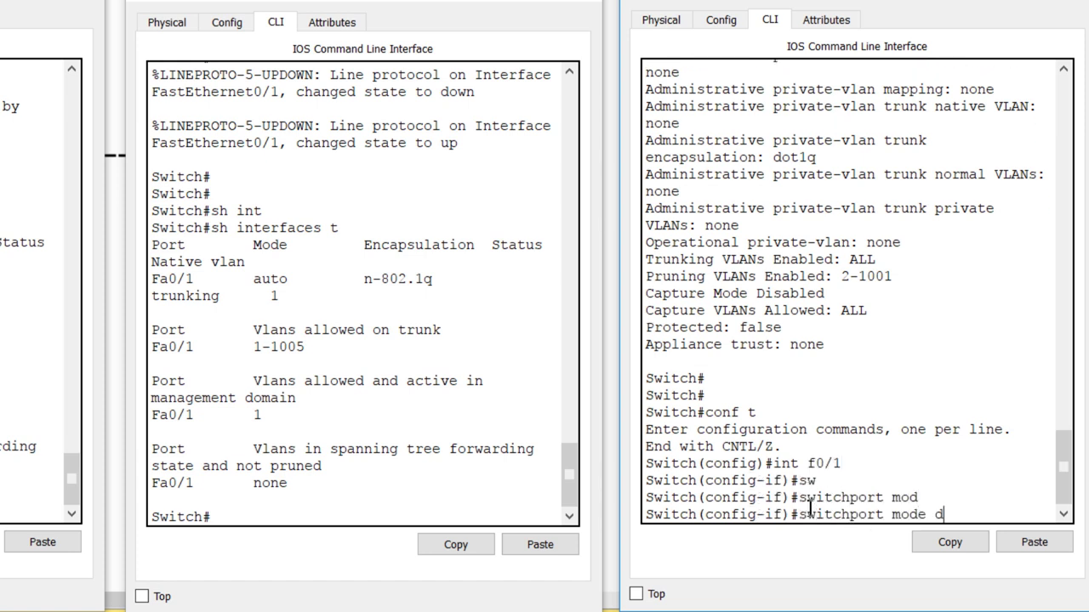
{"action": "key", "text": "Tab"}
{"action": "type", "text": "d"}
{"action": "key", "text": "Tab"}
{"action": "key", "text": "Return"}
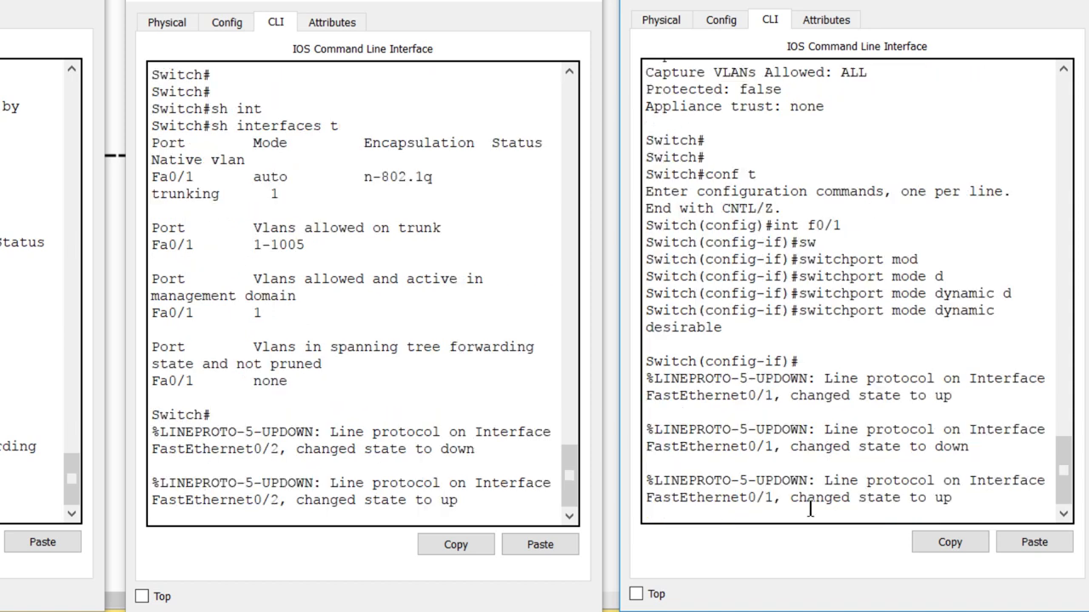
{"action": "left_click", "coordinate": [371, 498]}
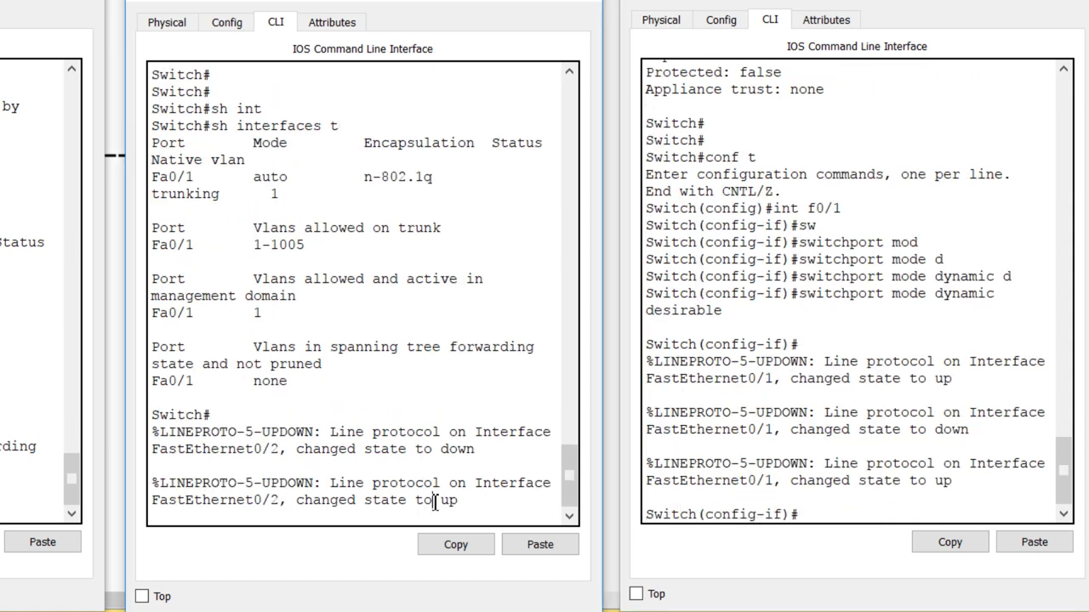
{"action": "key", "text": "Return"}
{"action": "key", "text": "Return"}
{"action": "key", "text": "Return"}
{"action": "key", "text": "Return"}
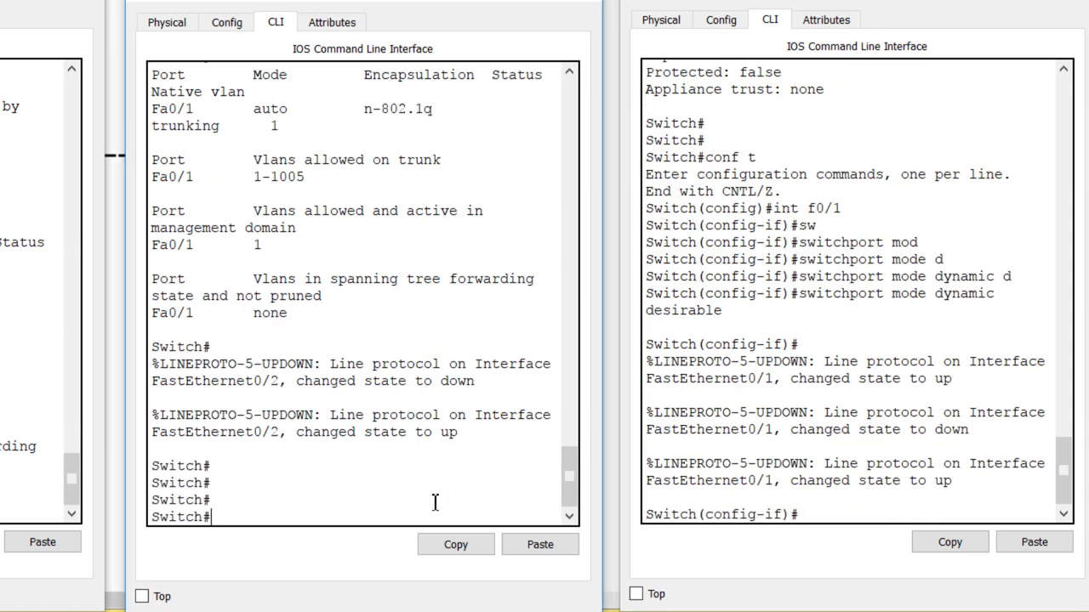
Run 'sh int tr' on Switch1 and highlight the Fa0/1 and Fa0/2 rows in auto mode
{"action": "left_click", "coordinate": [435, 503]}
{"action": "type", "text": "sh int tr"}
{"action": "key", "text": "Return"}
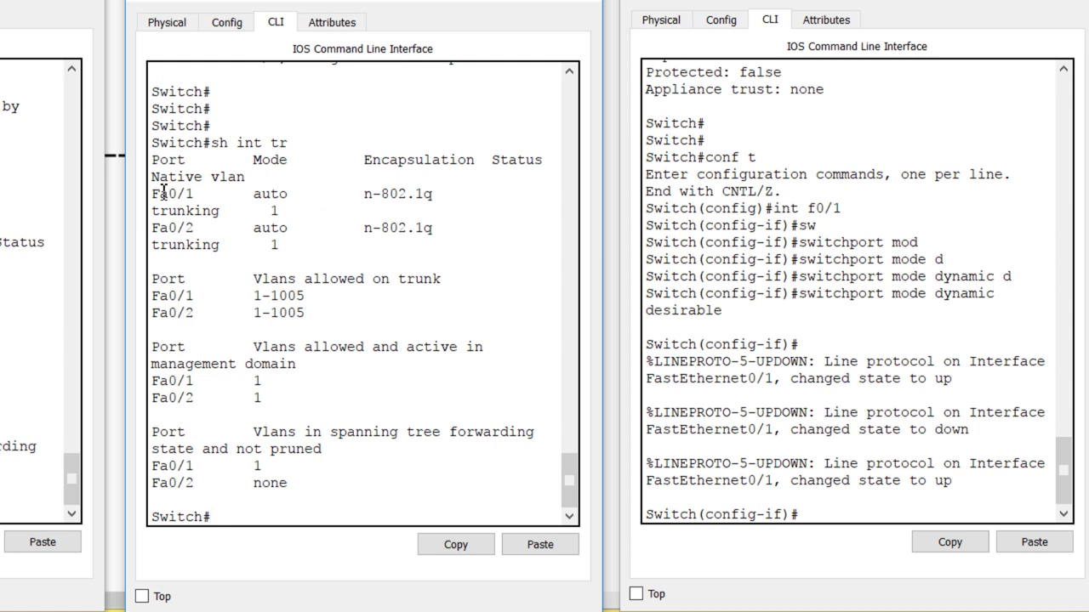
{"action": "left_click_drag", "start_coordinate": [153, 194], "coordinate": [209, 194]}
{"action": "left_click_drag", "start_coordinate": [153, 228], "coordinate": [204, 228]}
{"action": "left_click_drag", "start_coordinate": [262, 193], "coordinate": [304, 194]}
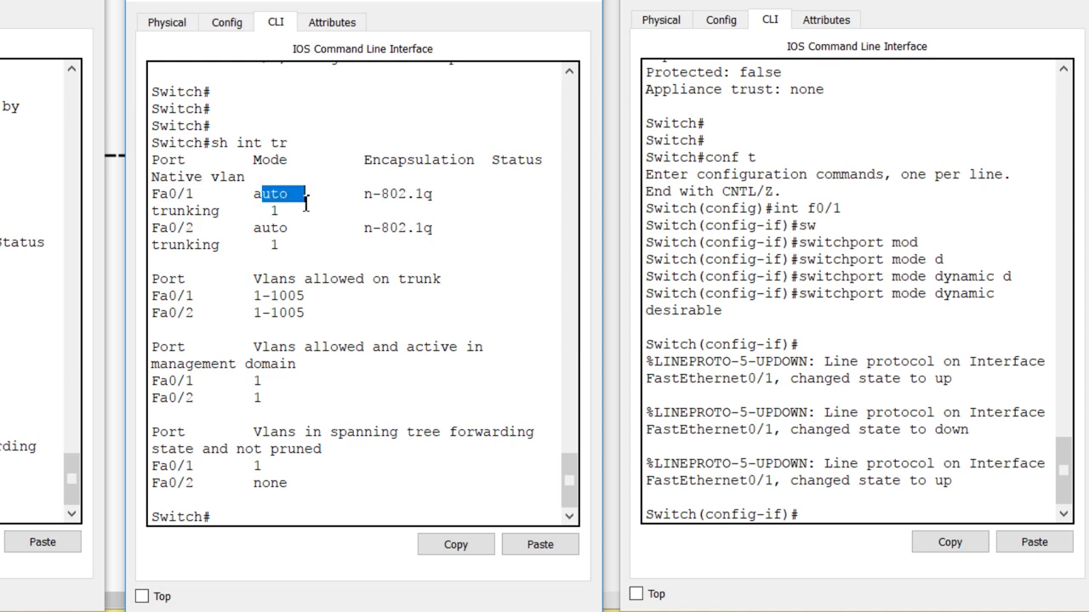
{"action": "left_click_drag", "start_coordinate": [272, 228], "coordinate": [302, 229]}
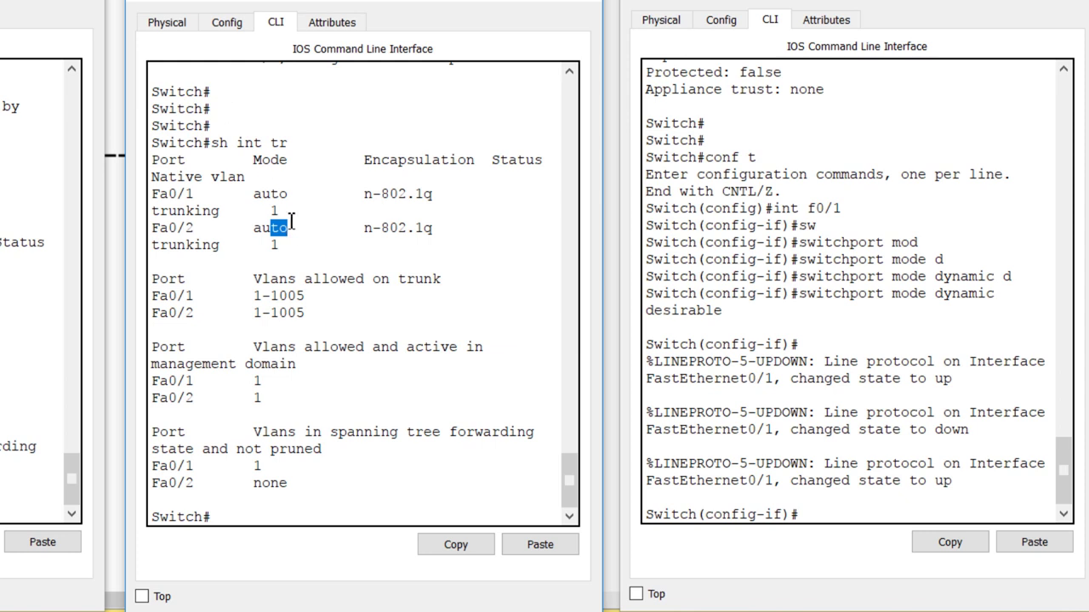
{"action": "left_click_drag", "start_coordinate": [254, 195], "coordinate": [284, 232]}
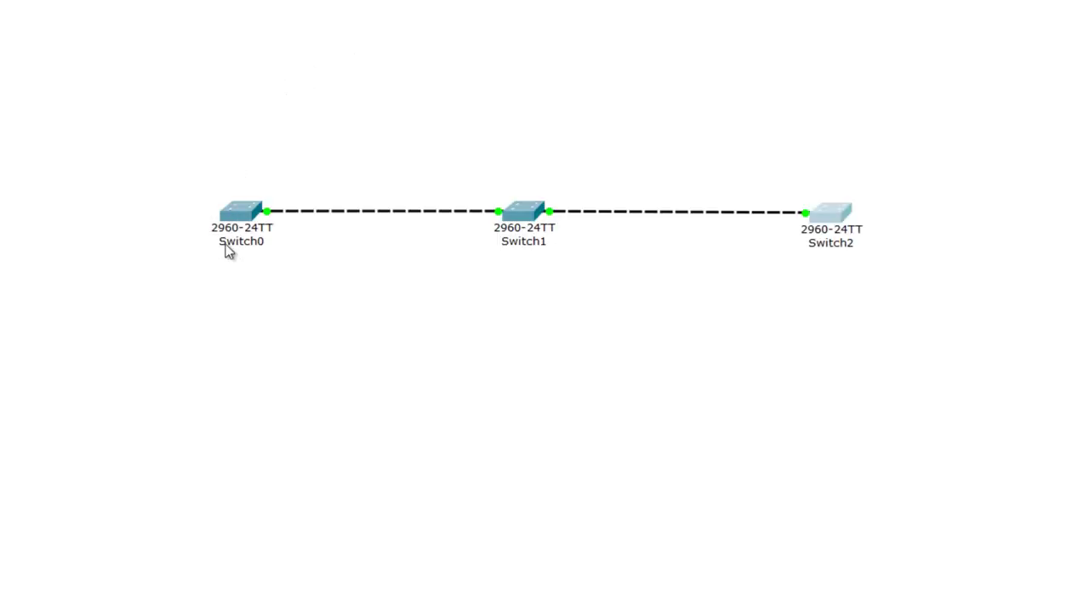
Return to the logical workspace showing the three 2960 switches linked in a line
{"action": "mouse_move", "coordinate": [277, 207]}
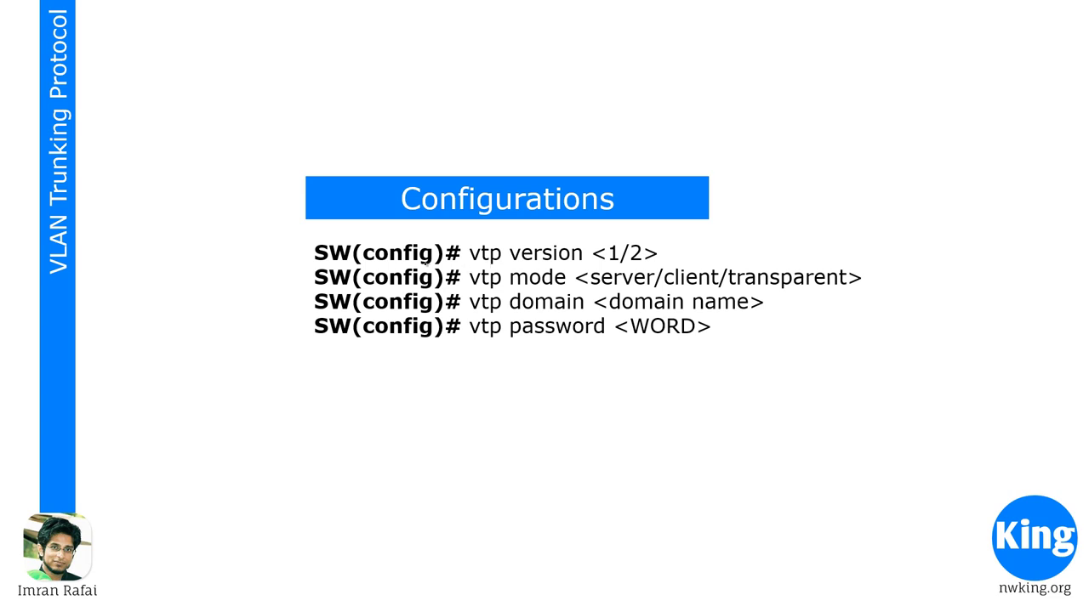
{"action": "left_click_drag", "start_coordinate": [523, 268], "coordinate": [574, 267]}
{"action": "left_click_drag", "start_coordinate": [519, 289], "coordinate": [567, 290]}
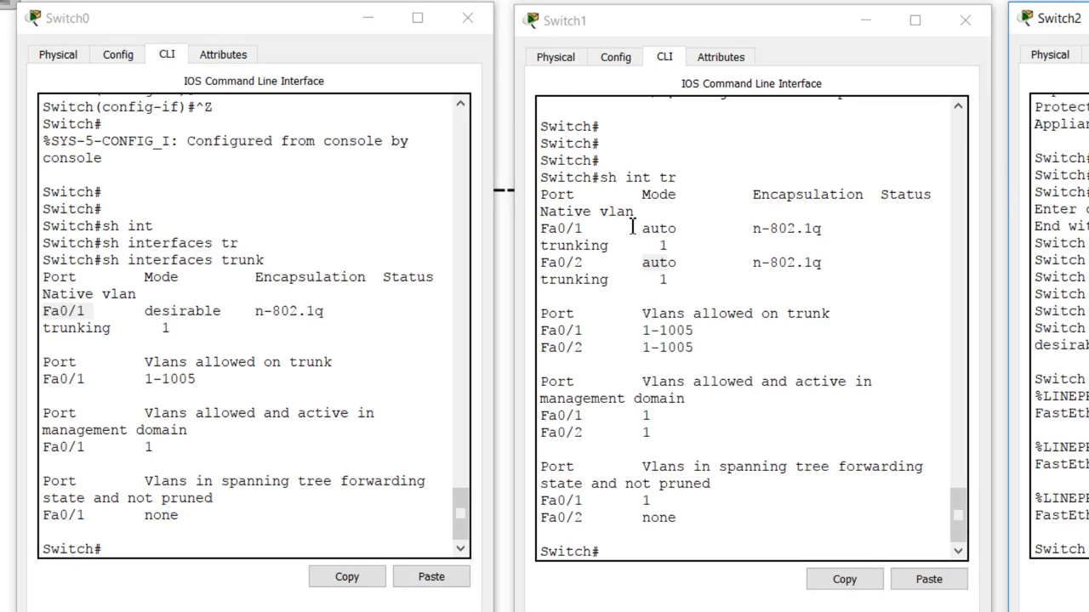
Run 'sh vtp sta' on Switch0 and mark the 5-VLAN count and the version-to-mode lines
{"action": "left_click", "coordinate": [364, 247]}
{"action": "key", "text": "Return"}
{"action": "key", "text": "Return"}
{"action": "key", "text": "Return"}
{"action": "key", "text": "Return"}
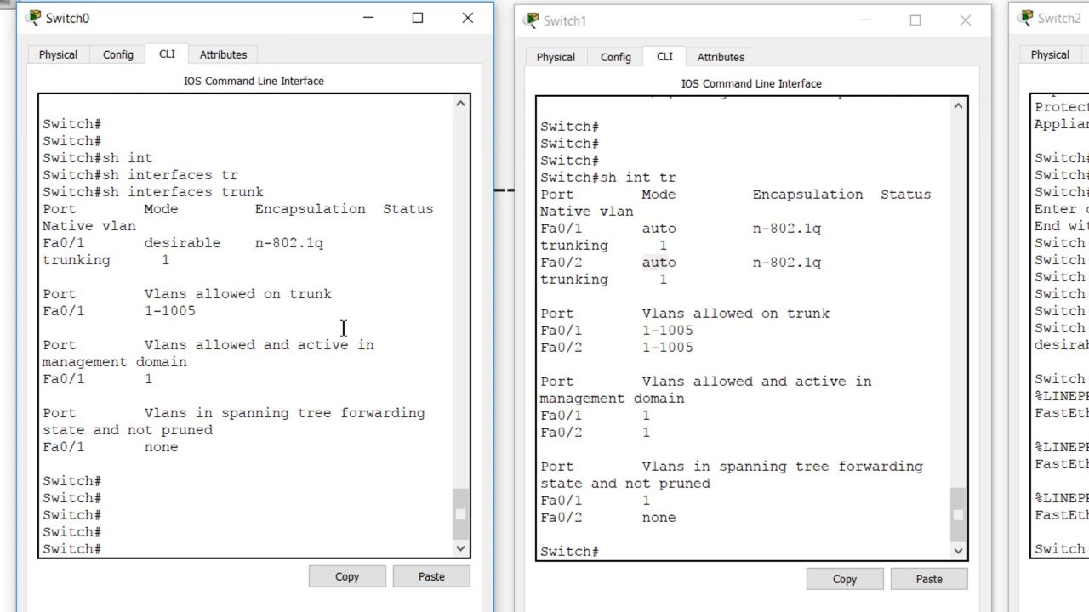
{"action": "type", "text": "sh vtp sta"}
{"action": "key", "text": "Return"}
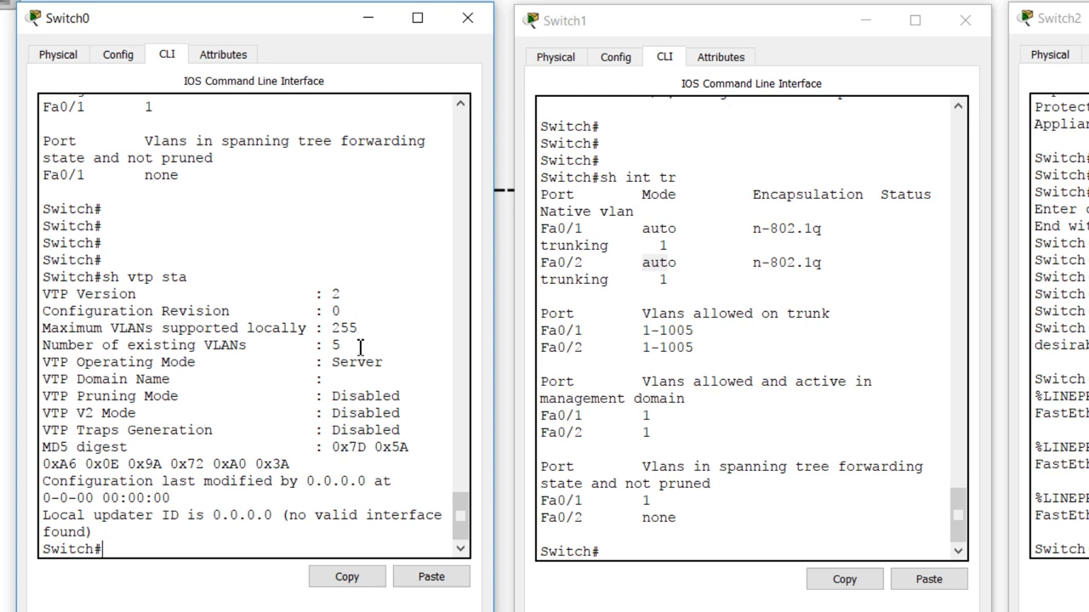
{"action": "left_click_drag", "start_coordinate": [358, 347], "coordinate": [41, 347]}
{"action": "left_click", "coordinate": [281, 534]}
{"action": "key", "text": "Return"}
{"action": "key", "text": "Return"}
{"action": "key", "text": "Return"}
{"action": "key", "text": "Return"}
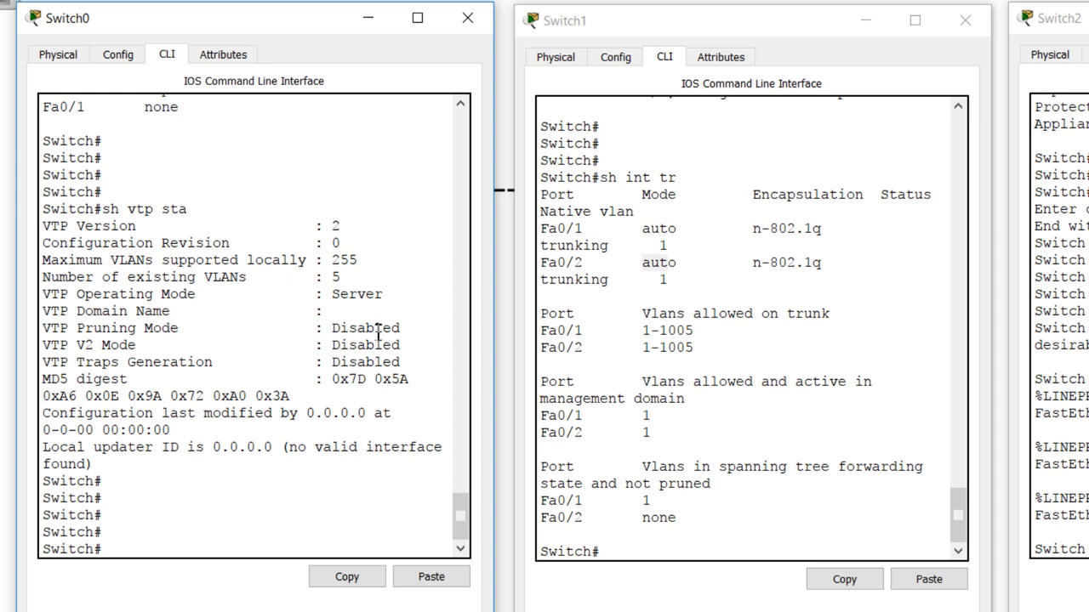
{"action": "left_click_drag", "start_coordinate": [408, 350], "coordinate": [3, 230]}
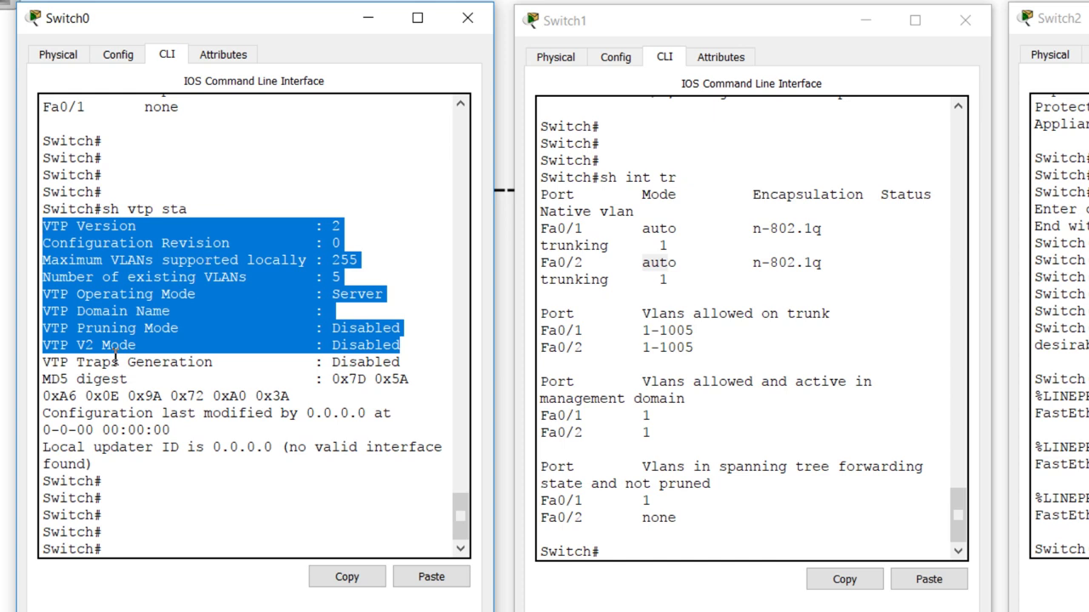
{"action": "left_click", "coordinate": [183, 549]}
Run 'show vlan brief' on Switch0 and highlight the VLAN 1 and 1002–1005 rows
{"action": "type", "text": "sh vlan bri"}
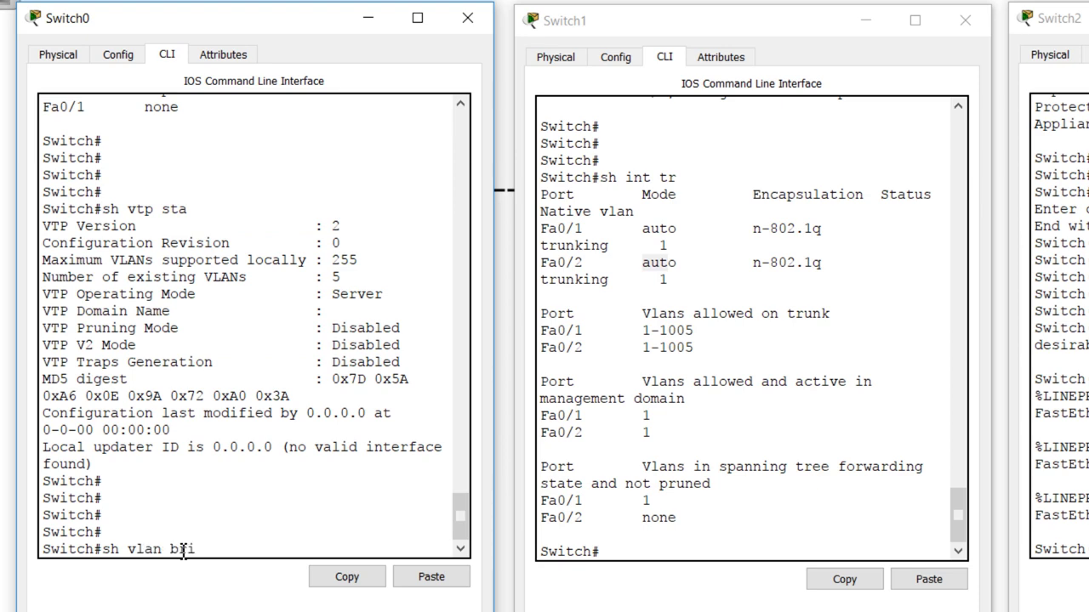
{"action": "key", "text": "Tab"}
{"action": "key", "text": "Return"}
{"action": "scroll", "coordinate": [272, 328], "scroll_direction": "up", "scroll_amount": 2}
{"action": "scroll", "coordinate": [245, 357], "scroll_direction": "down", "scroll_amount": 2}
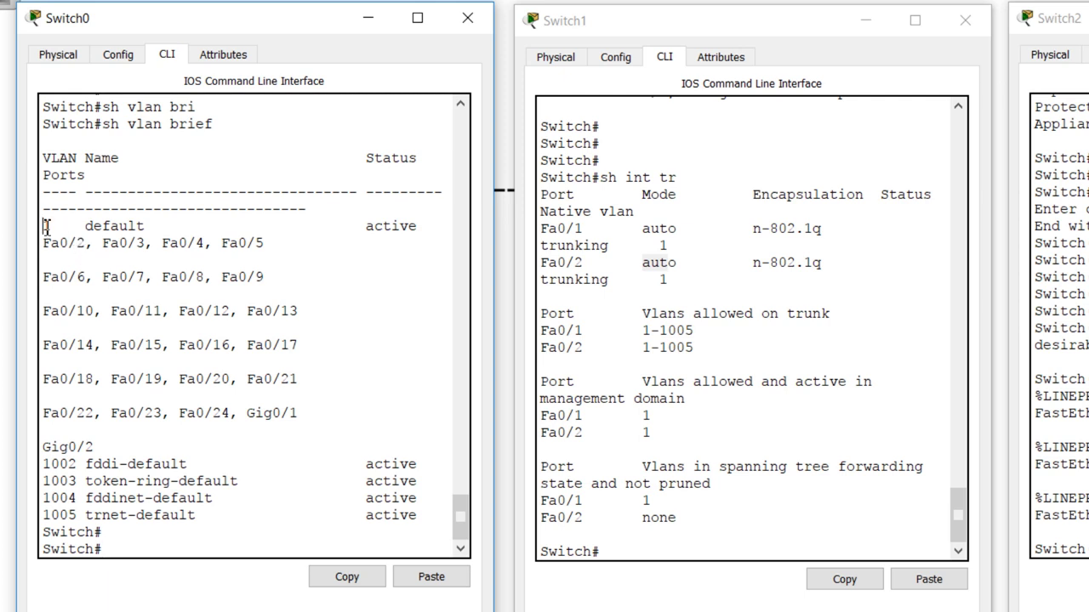
{"action": "left_click_drag", "start_coordinate": [43, 463], "coordinate": [83, 514]}
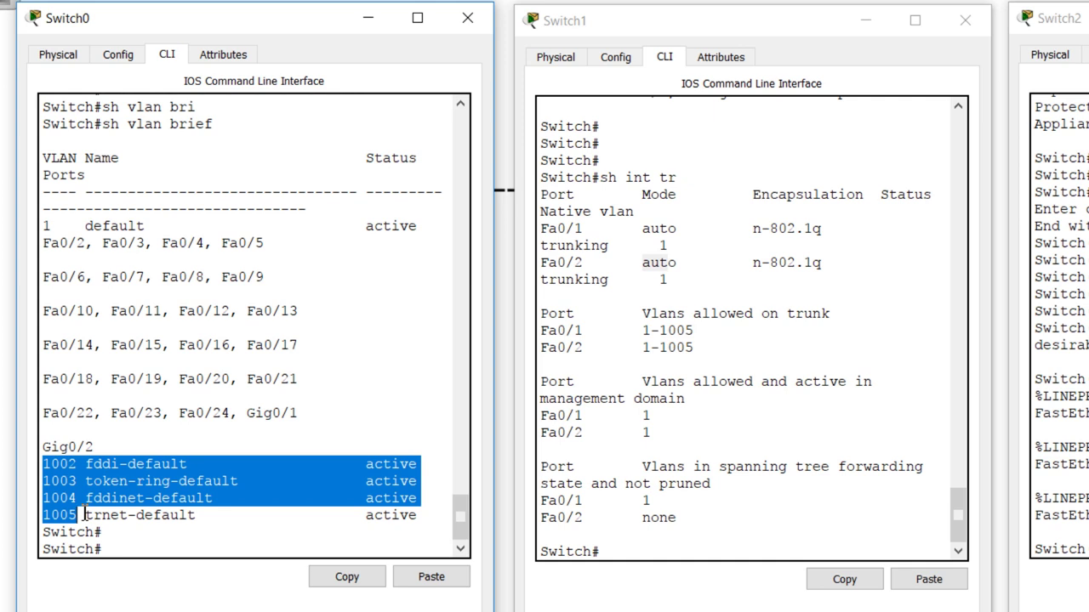
{"action": "left_click", "coordinate": [195, 515]}
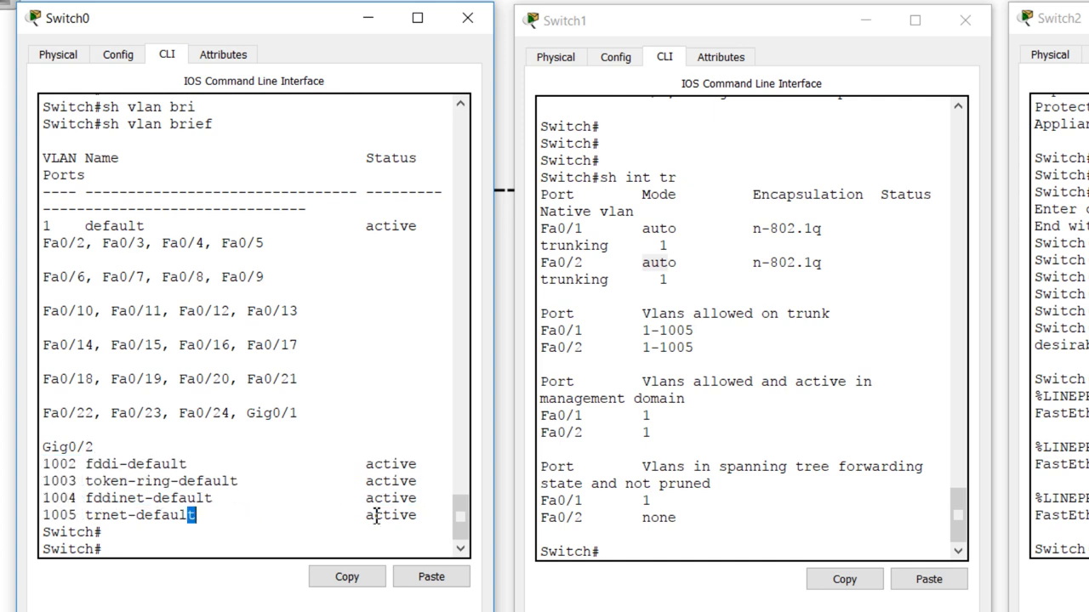
{"action": "left_click_drag", "start_coordinate": [423, 515], "coordinate": [28, 468]}
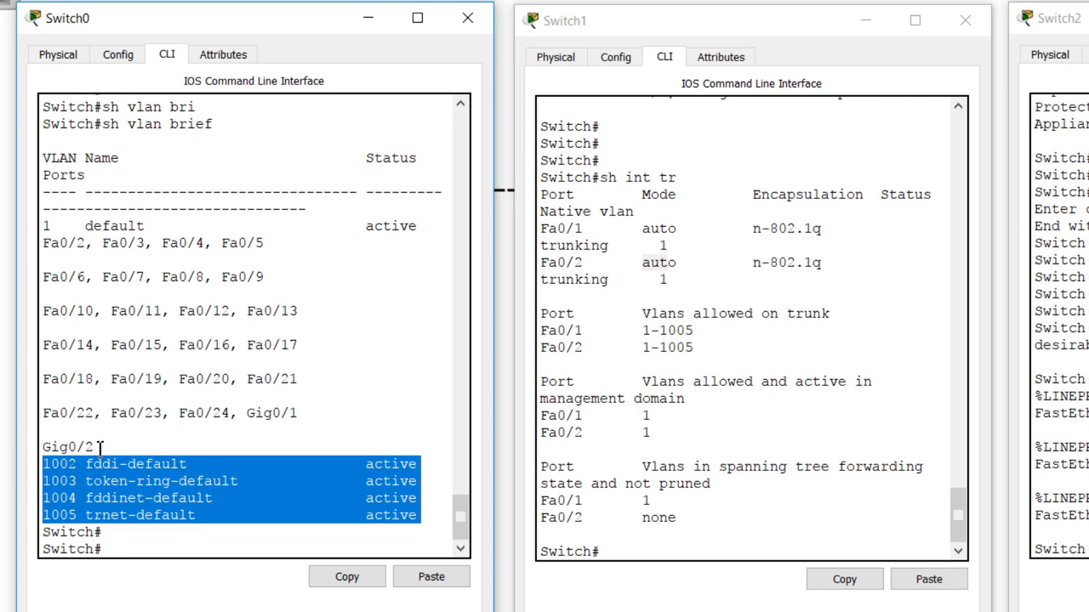
{"action": "left_click_drag", "start_coordinate": [109, 446], "coordinate": [41, 223]}
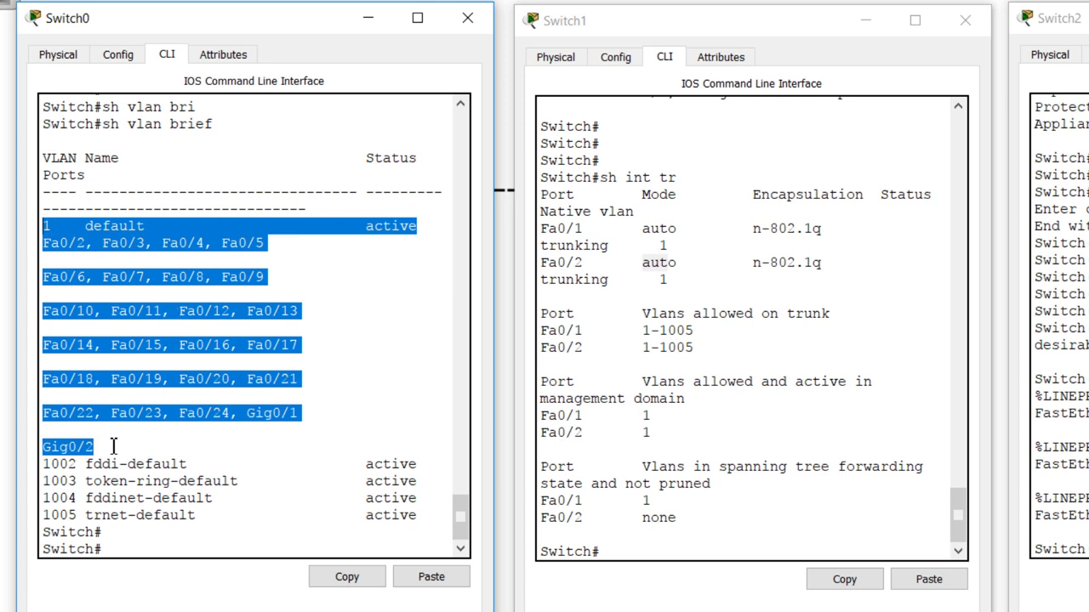
List Switch1's VLANs with 'sh vlan br'
{"action": "left_click", "coordinate": [763, 466]}
{"action": "key", "text": "Return"}
{"action": "key", "text": "Return"}
{"action": "key", "text": "Return"}
{"action": "key", "text": "Return"}
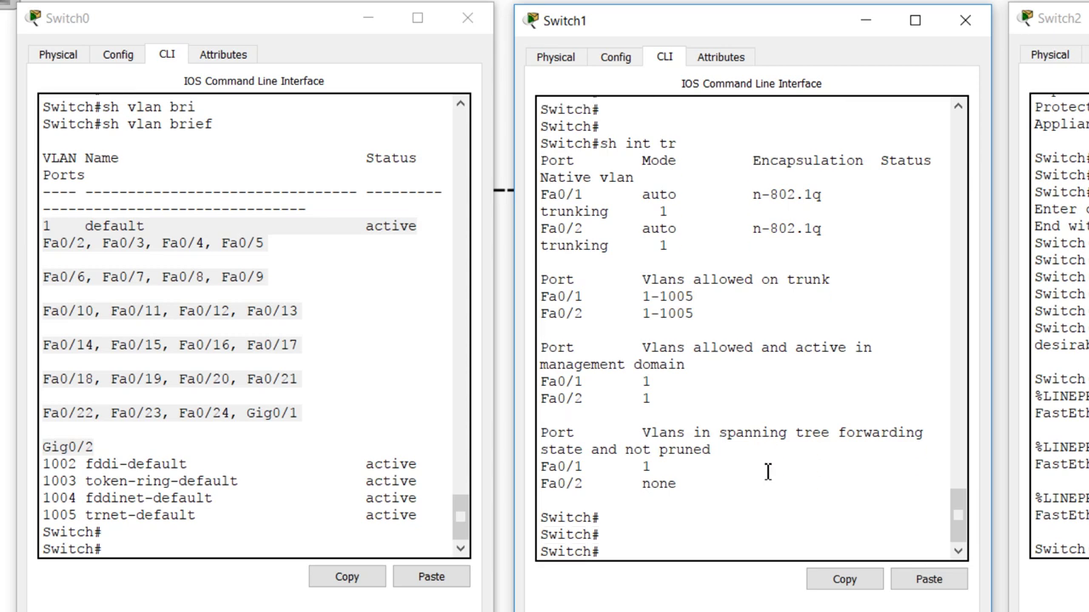
{"action": "type", "text": "sh v"}
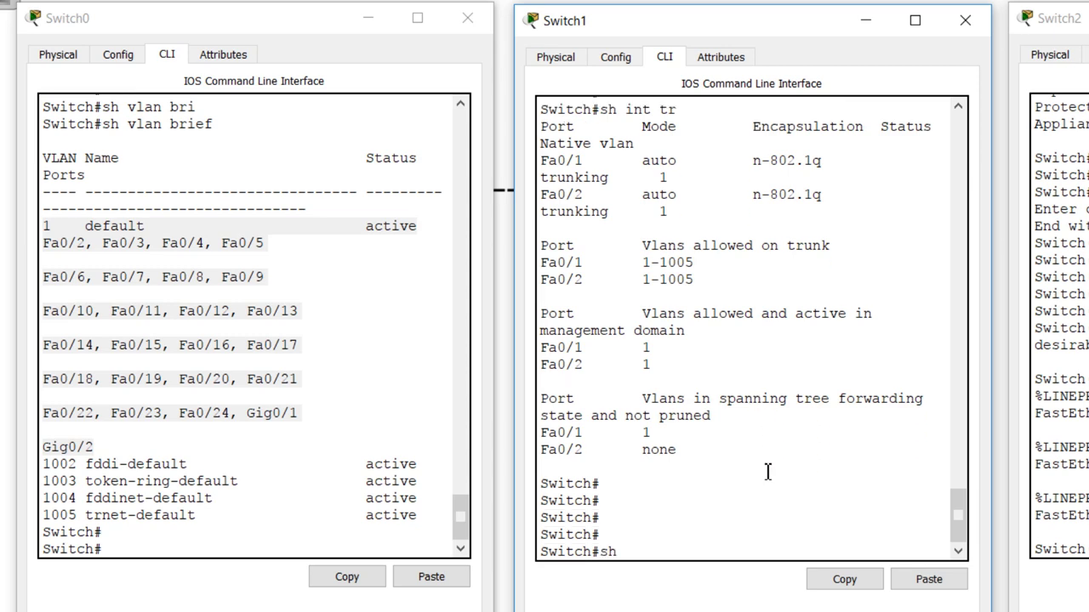
{"action": "type", "text": "lan br"}
{"action": "key", "text": "Return"}
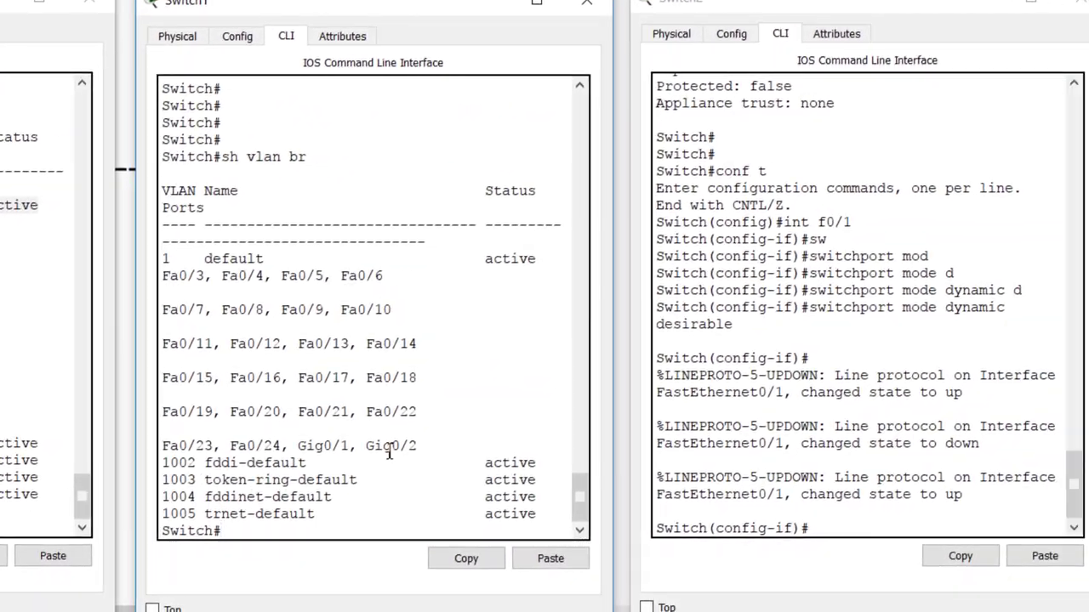
Leave config mode on Switch2 with Ctrl+Z and list its VLANs
{"action": "left_click", "coordinate": [817, 481]}
{"action": "key", "text": "Return"}
{"action": "key", "text": "Return"}
{"action": "type", "text": "sh"}
{"action": "key", "text": "BackSpace"}
{"action": "key", "text": "BackSpace"}
{"action": "key", "text": "ctrl+z"}
{"action": "key", "text": "Return"}
{"action": "type", "text": "sh vlan br"}
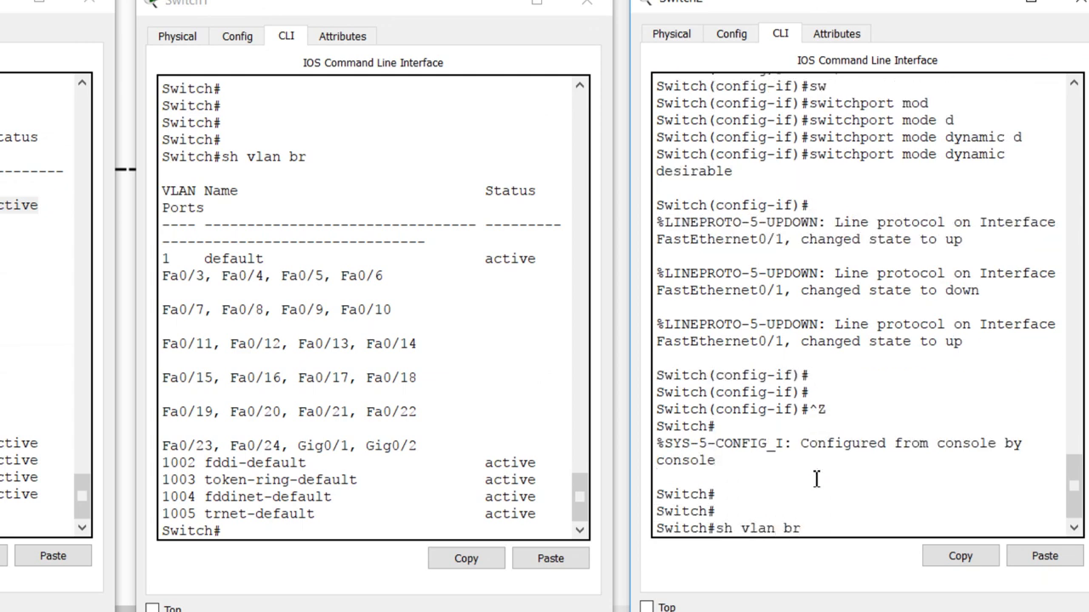
{"action": "key", "text": "Return"}
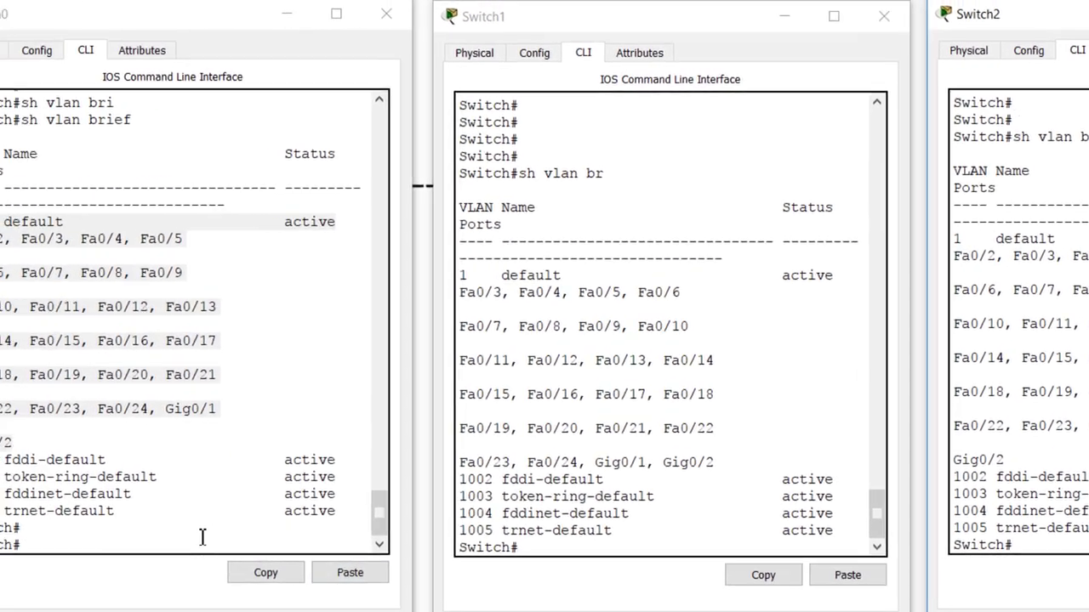
{"action": "left_click", "coordinate": [17, 527]}
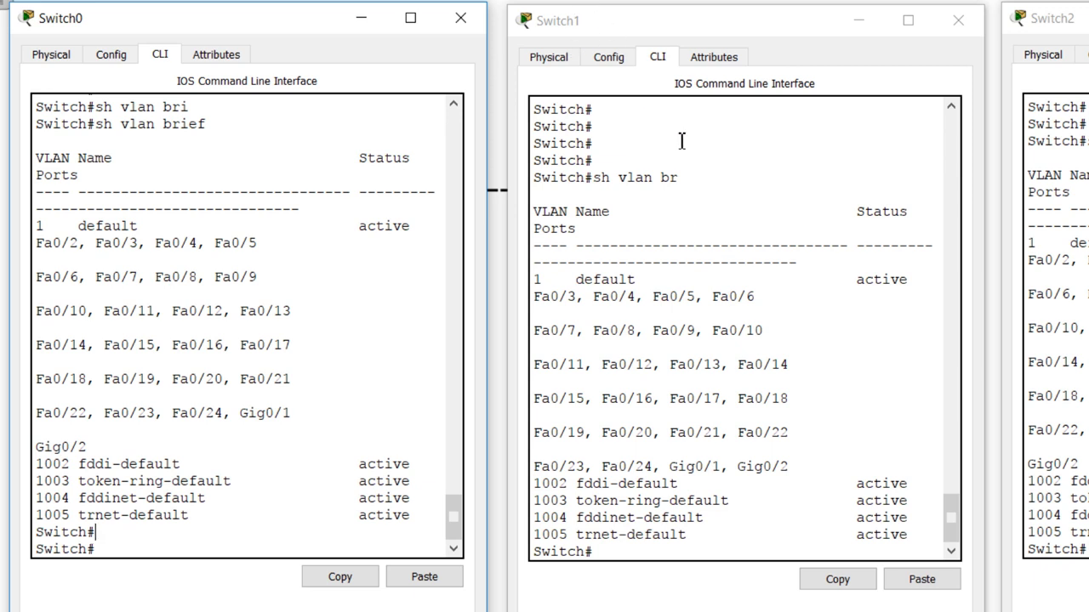
{"action": "left_click", "coordinate": [536, 284]}
{"action": "left_click_drag", "start_coordinate": [567, 463], "coordinate": [554, 448]}
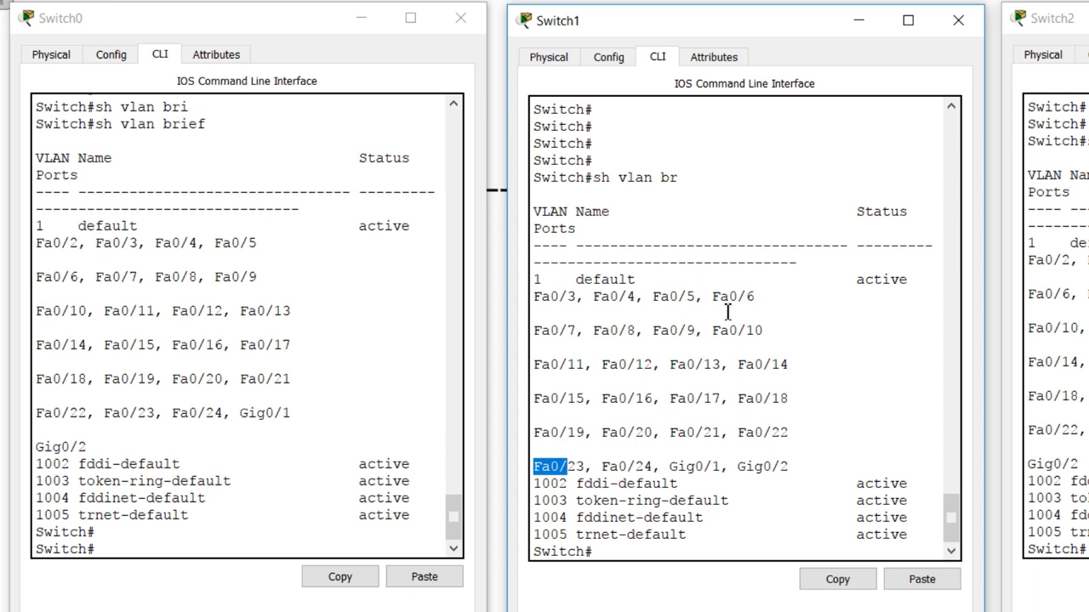
{"action": "left_click", "coordinate": [695, 135]}
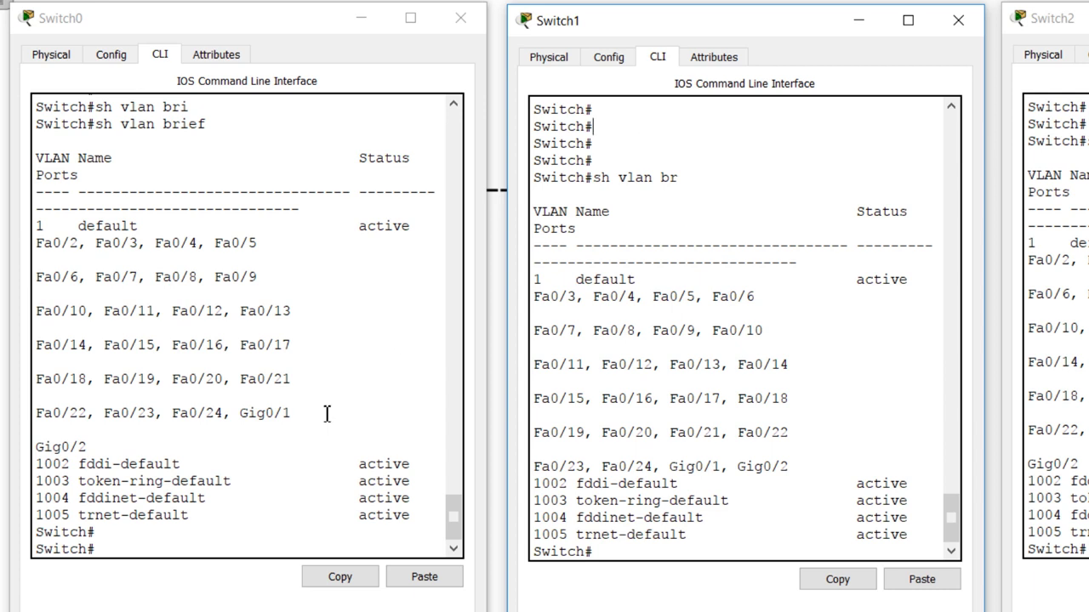
{"action": "left_click", "coordinate": [205, 477]}
{"action": "key", "text": "Return"}
{"action": "key", "text": "Return"}
{"action": "key", "text": "Return"}
{"action": "key", "text": "Return"}
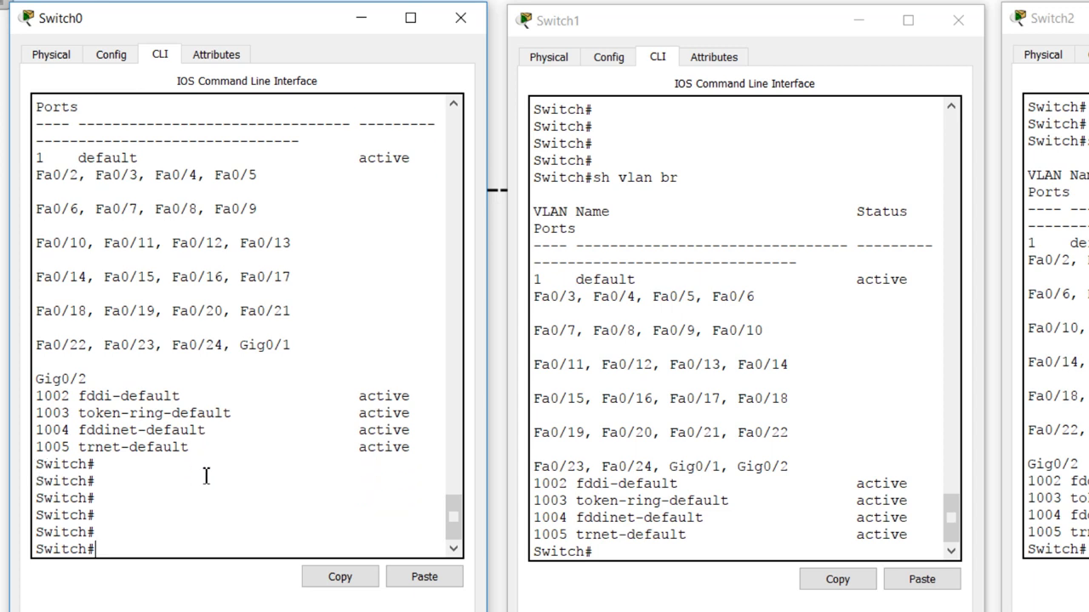
Show the VTP status of Switch0 and Switch1 with 'sh vtp stat'
{"action": "type", "text": "sh vtp stat"}
{"action": "key", "text": "Return"}
{"action": "left_click_drag", "start_coordinate": [550, 438], "coordinate": [564, 439]}
{"action": "key", "text": "Return"}
{"action": "key", "text": "Return"}
{"action": "key", "text": "Return"}
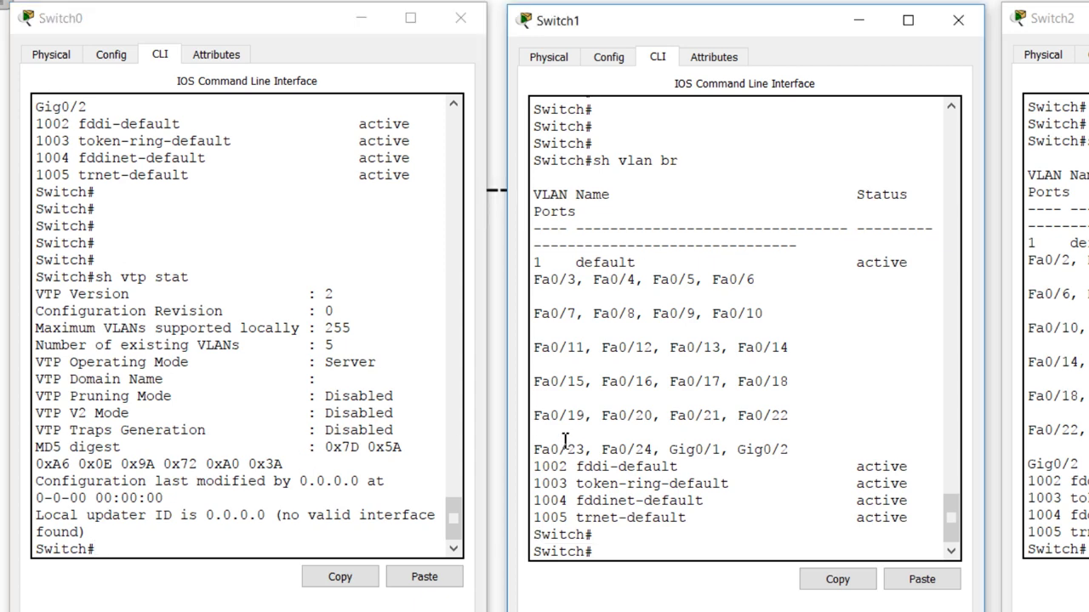
{"action": "type", "text": "sh vtp "}
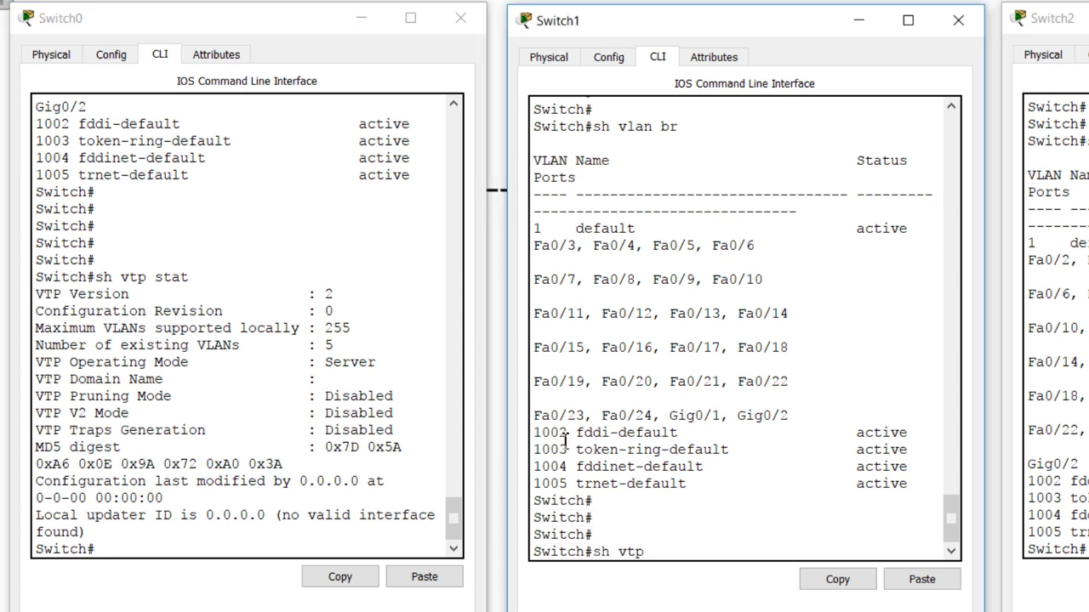
{"action": "type", "text": "stat"}
{"action": "key", "text": "Return"}
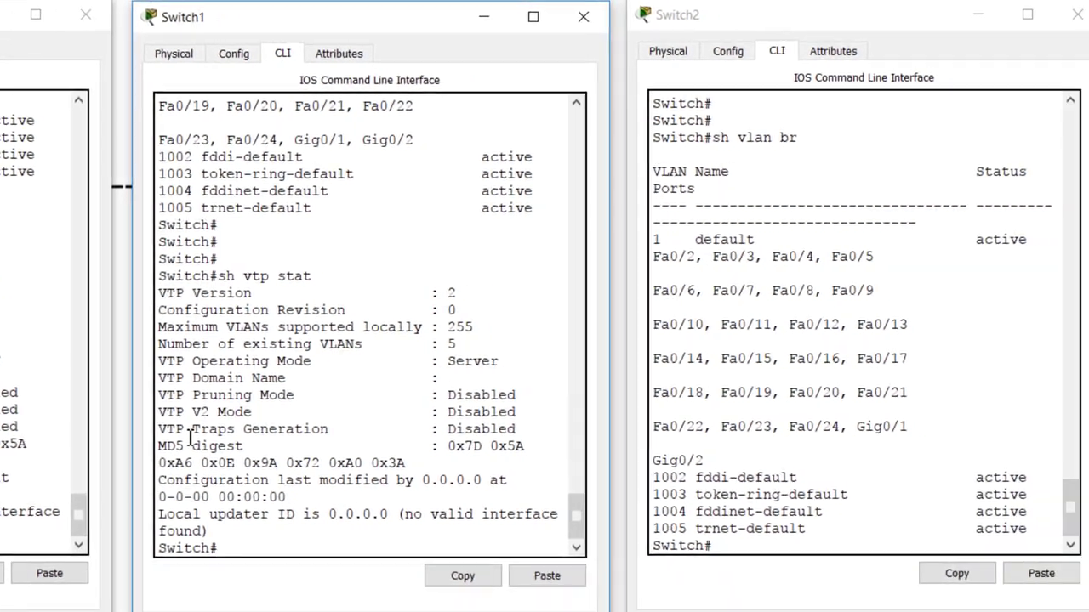
Show Switch2's VTP status and highlight Server mode and Switch1's VLAN count of 5
{"action": "left_click", "coordinate": [770, 393]}
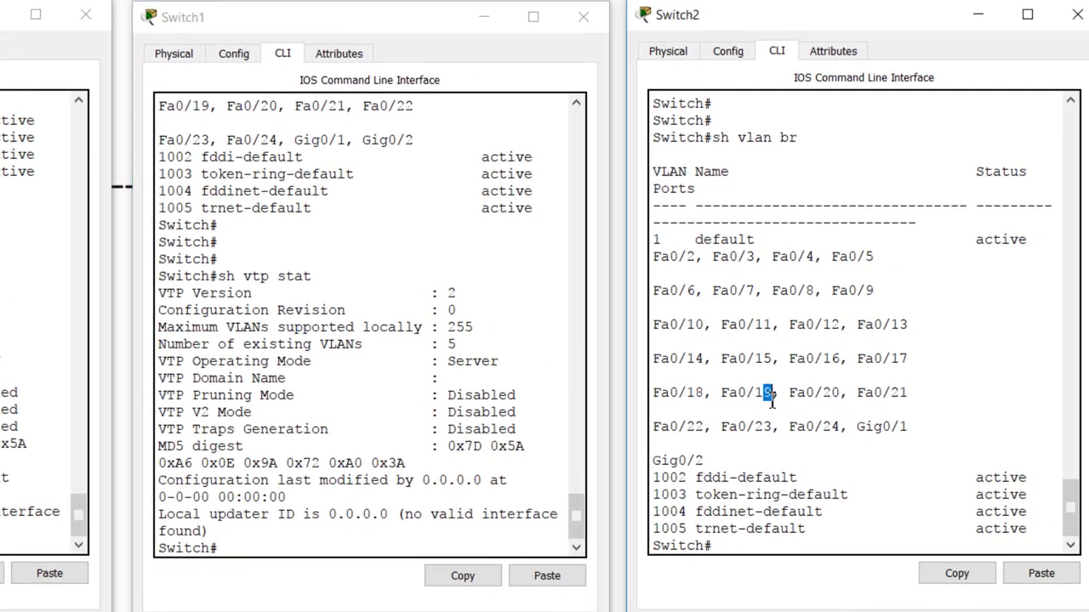
{"action": "key", "text": "Return"}
{"action": "key", "text": "Return"}
{"action": "key", "text": "Return"}
{"action": "type", "text": "sh "}
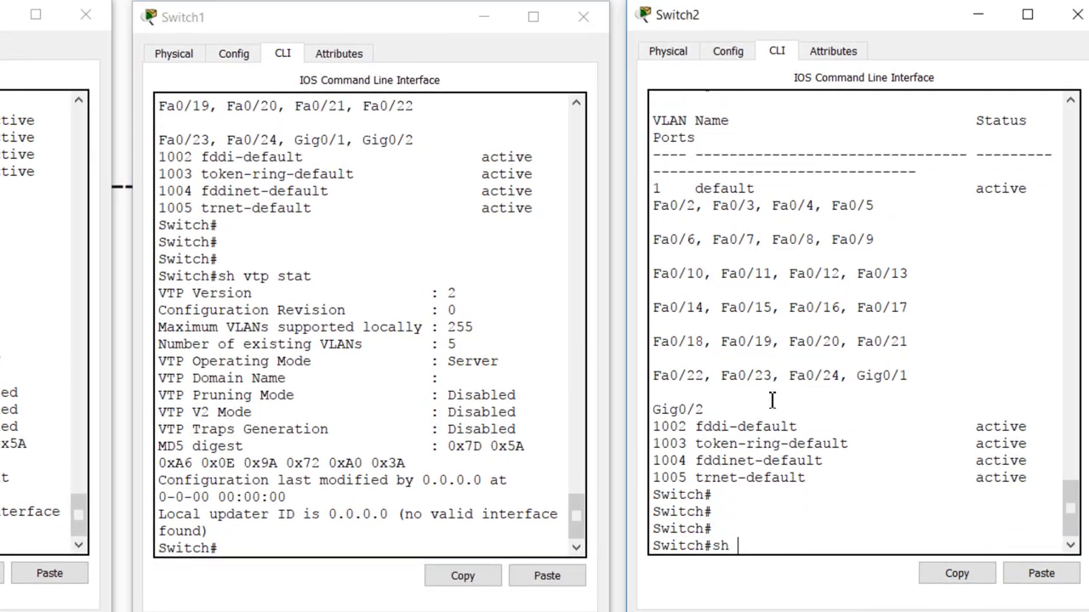
{"action": "type", "text": "vtp sta"}
{"action": "key", "text": "Return"}
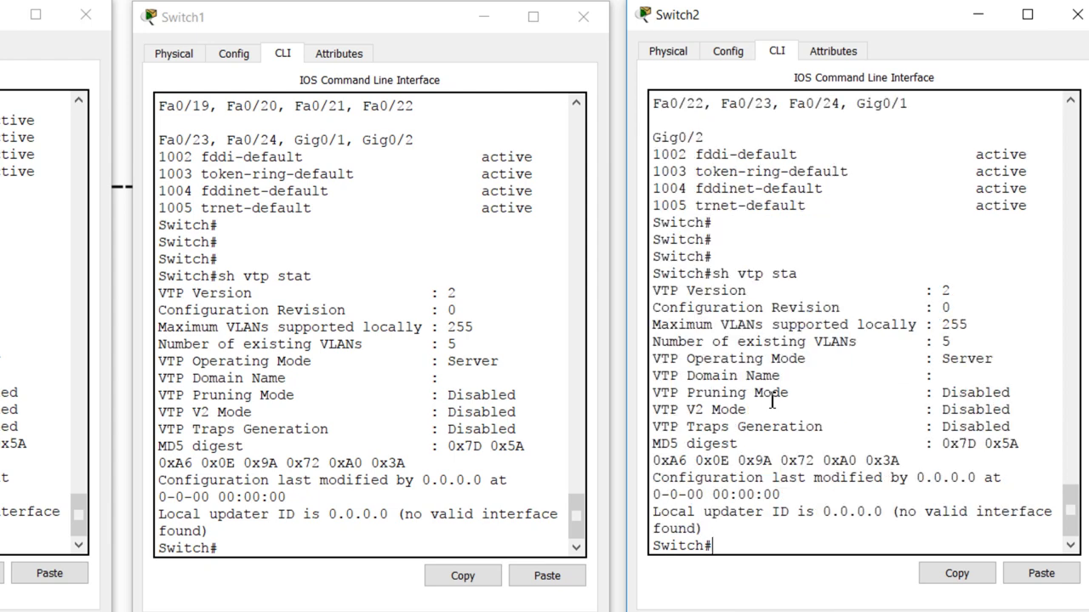
{"action": "left_click_drag", "start_coordinate": [995, 358], "coordinate": [907, 358]}
{"action": "double_click", "coordinate": [450, 343]}
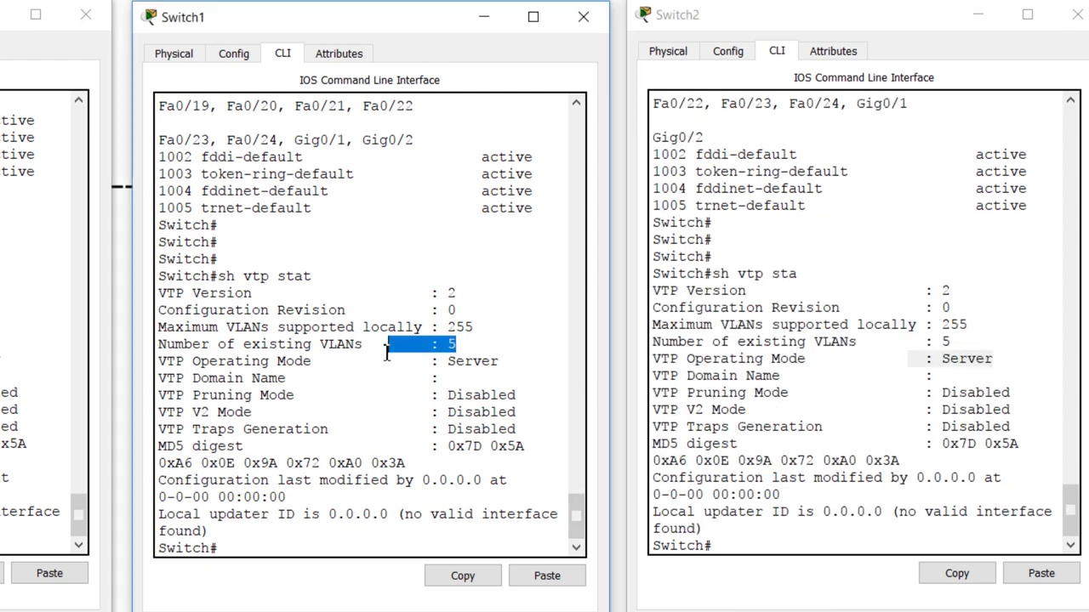
{"action": "left_click_drag", "start_coordinate": [498, 364], "coordinate": [396, 361]}
{"action": "left_click", "coordinate": [1, 358]}
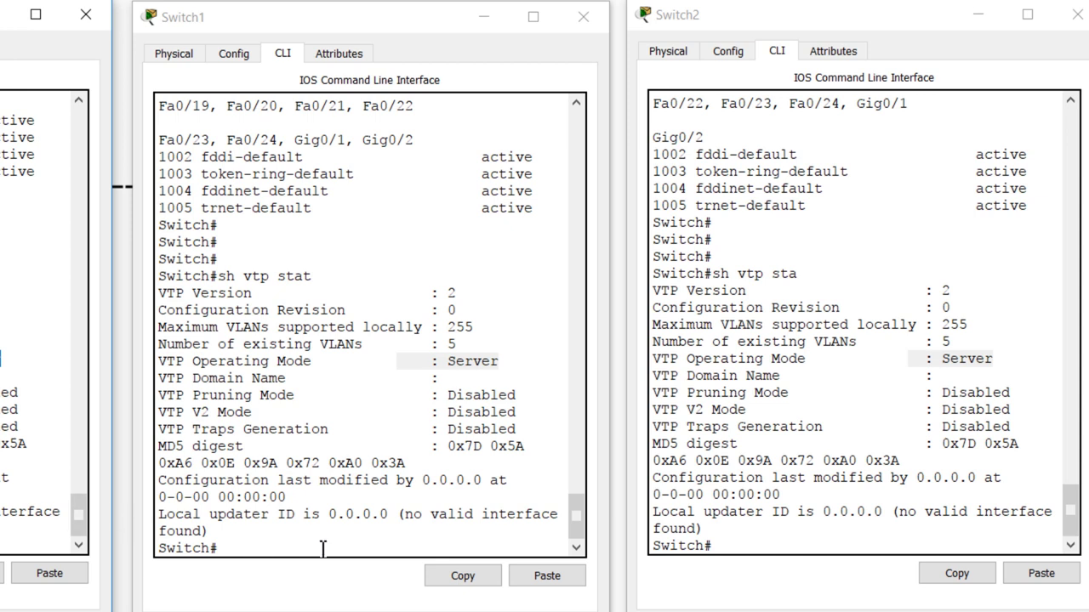
{"action": "left_click", "coordinate": [294, 541]}
{"action": "key", "text": "Return"}
{"action": "key", "text": "Return"}
{"action": "key", "text": "Return"}
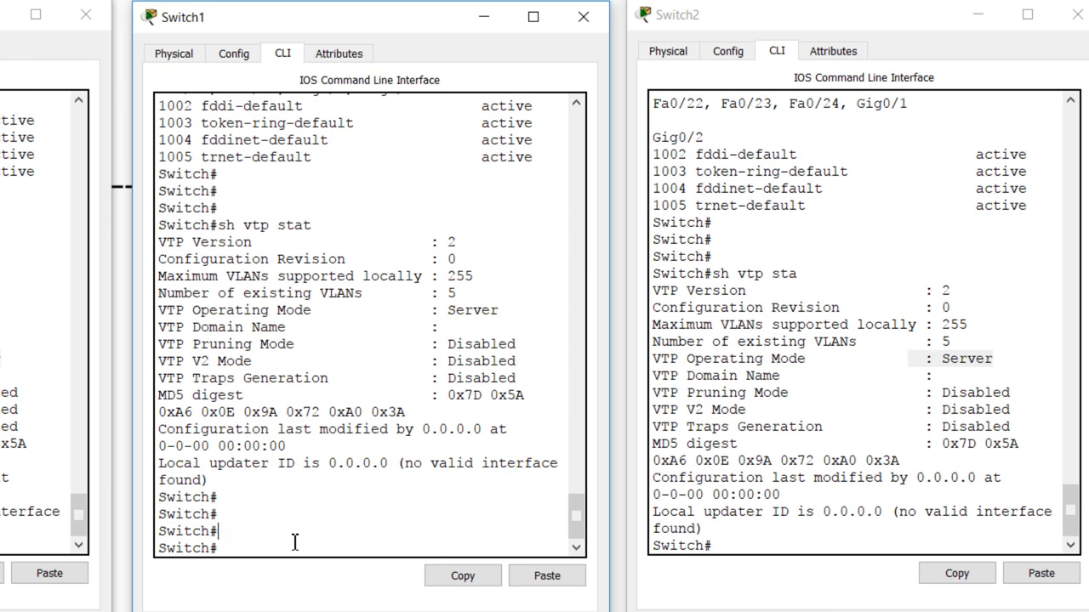
Set Switch1 to VTP transparent mode from global configuration
{"action": "type", "text": "conf t"}
{"action": "key", "text": "Return"}
{"action": "type", "text": "s"}
{"action": "key", "text": "BackSpace"}
{"action": "type", "text": "vtp mode"}
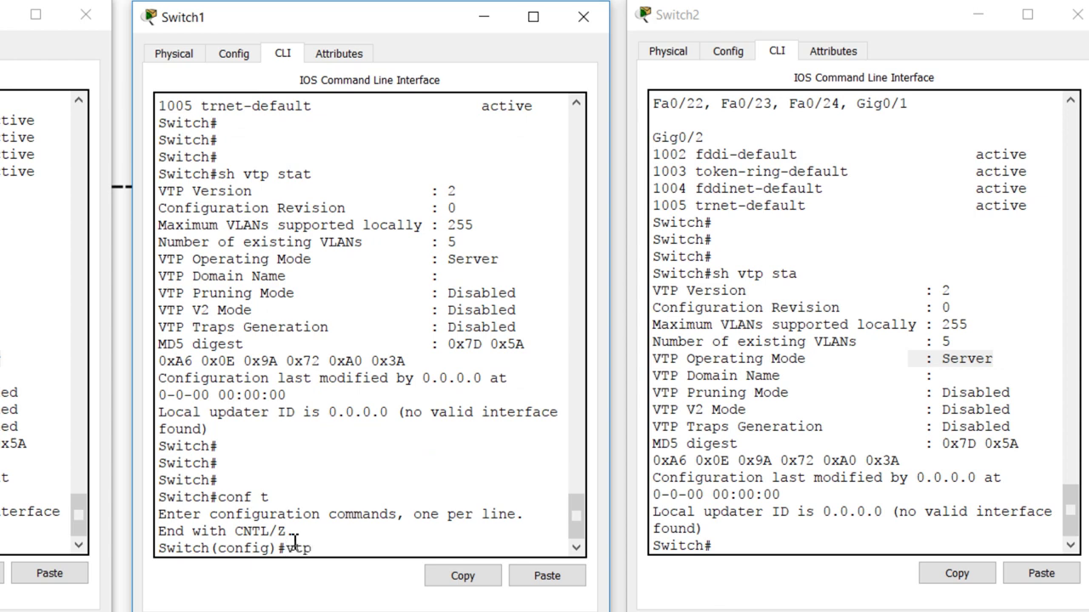
{"action": "type", "text": "r"}
{"action": "key", "text": "Tab"}
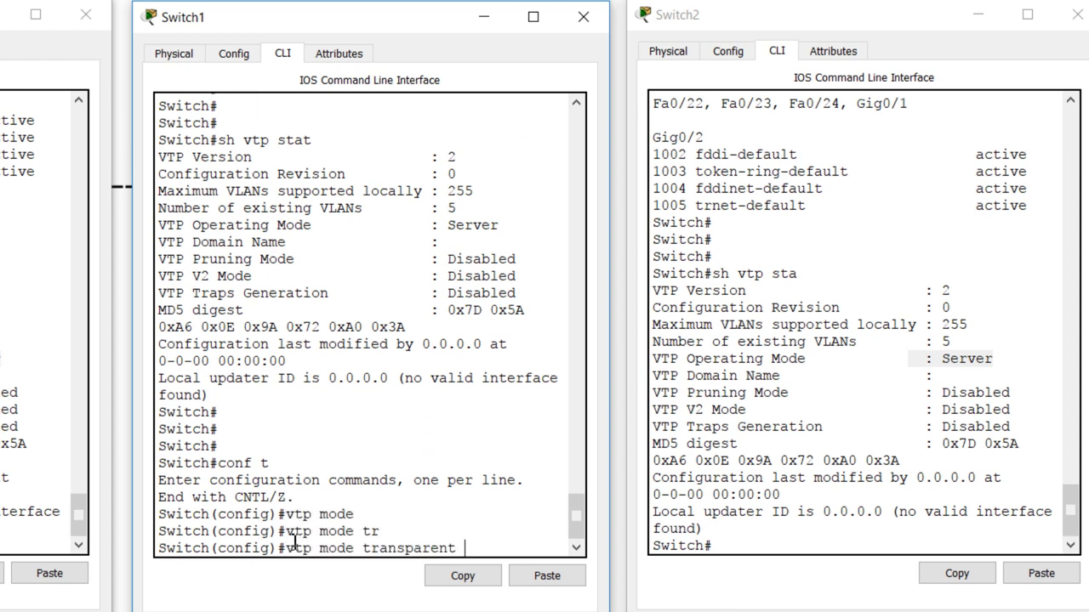
{"action": "key", "text": "Return"}
{"action": "key", "text": "Return"}
{"action": "key", "text": "Return"}
Set Switch2 to VTP client mode from global configuration
{"action": "left_click", "coordinate": [882, 362]}
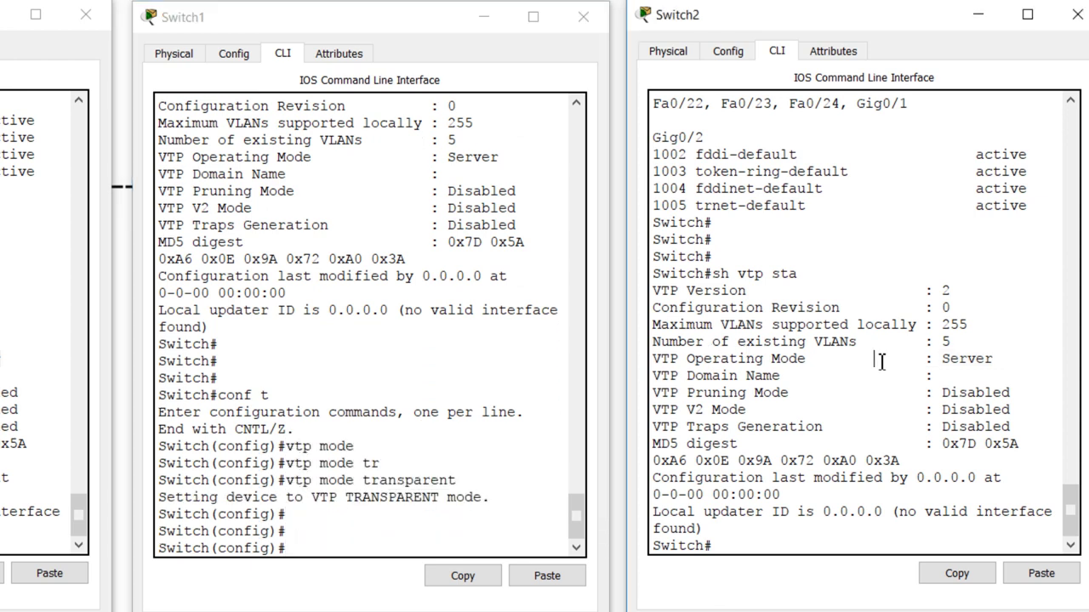
{"action": "key", "text": "Return"}
{"action": "key", "text": "Return"}
{"action": "key", "text": "Return"}
{"action": "key", "text": "Return"}
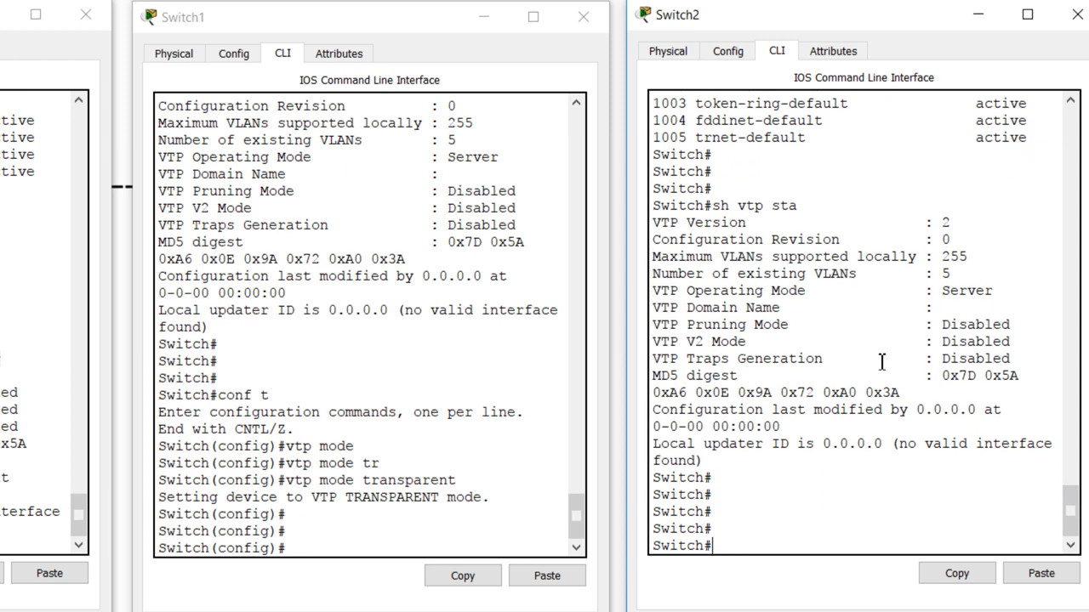
{"action": "type", "text": "conf t"}
{"action": "key", "text": "Return"}
{"action": "type", "text": "vtp mode clie"}
{"action": "key", "text": "Return"}
{"action": "key", "text": "Return"}
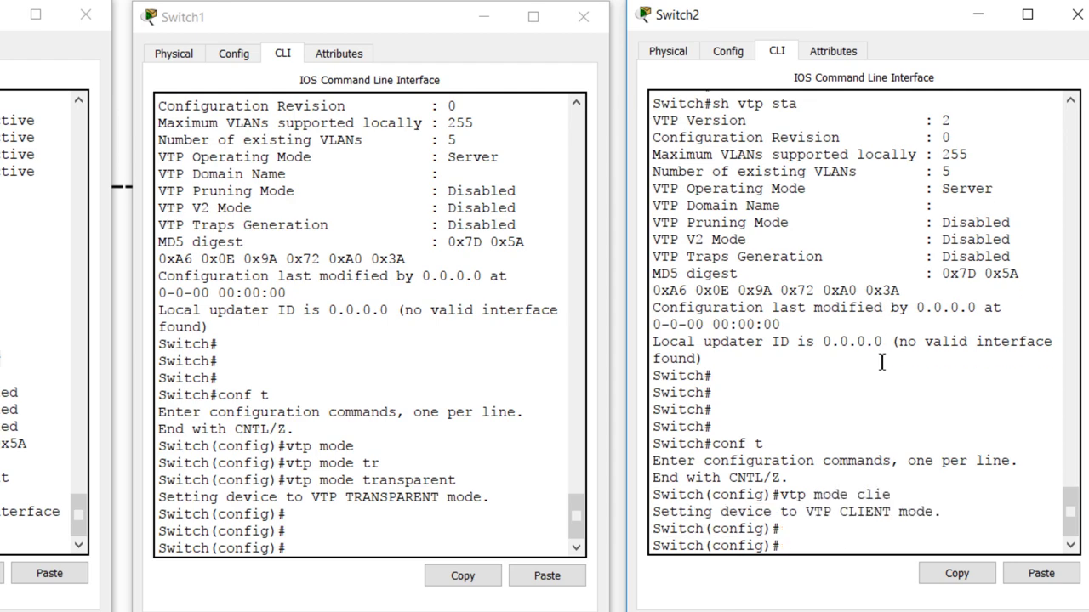
{"action": "key", "text": "Return"}
{"action": "key", "text": "Return"}
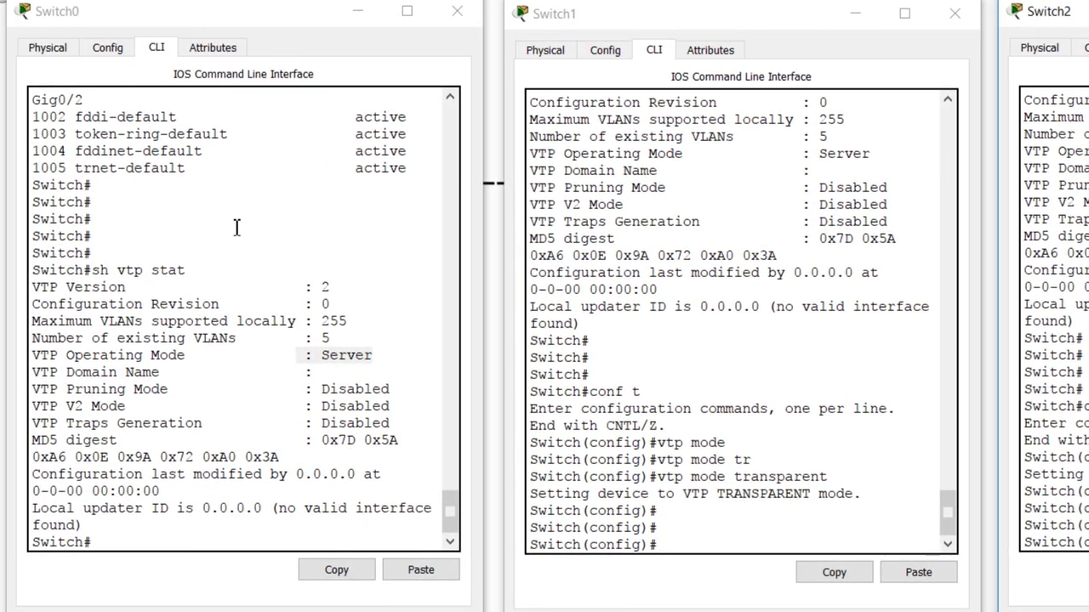
On Switch0, enter 'conf t' and run 'vtp domain nwking.org'
{"action": "left_click", "coordinate": [200, 520]}
{"action": "type", "text": "conf t"}
{"action": "key", "text": "Return"}
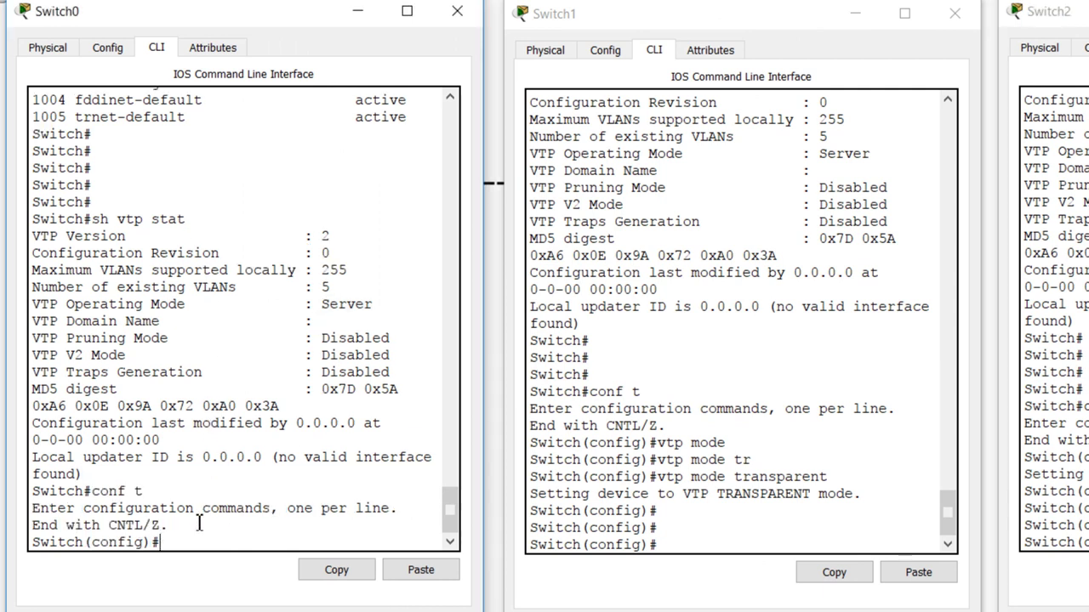
{"action": "key", "text": "Return"}
{"action": "key", "text": "Return"}
{"action": "key", "text": "Return"}
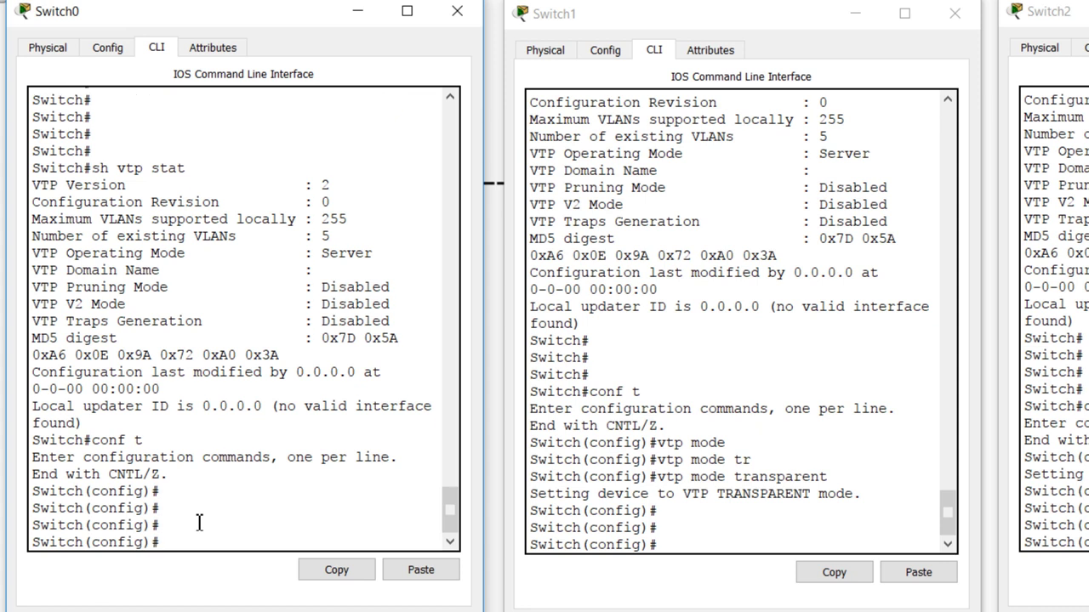
{"action": "type", "text": "vtp dom"}
{"action": "key", "text": "Tab"}
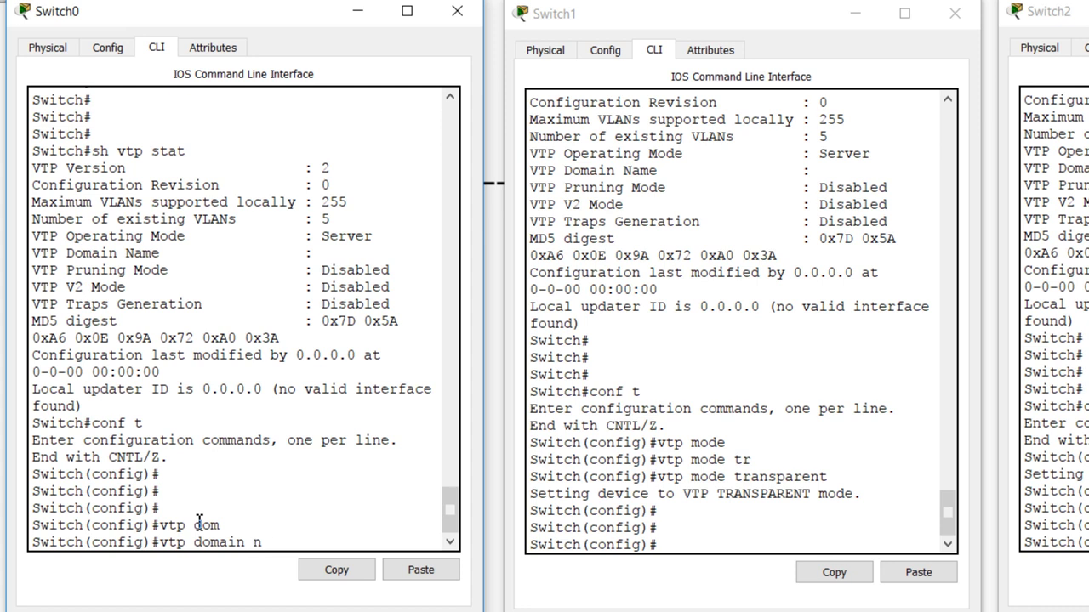
{"action": "type", "text": "nw"}
{"action": "key", "text": "Tab"}
{"action": "type", "text": "king.org"}
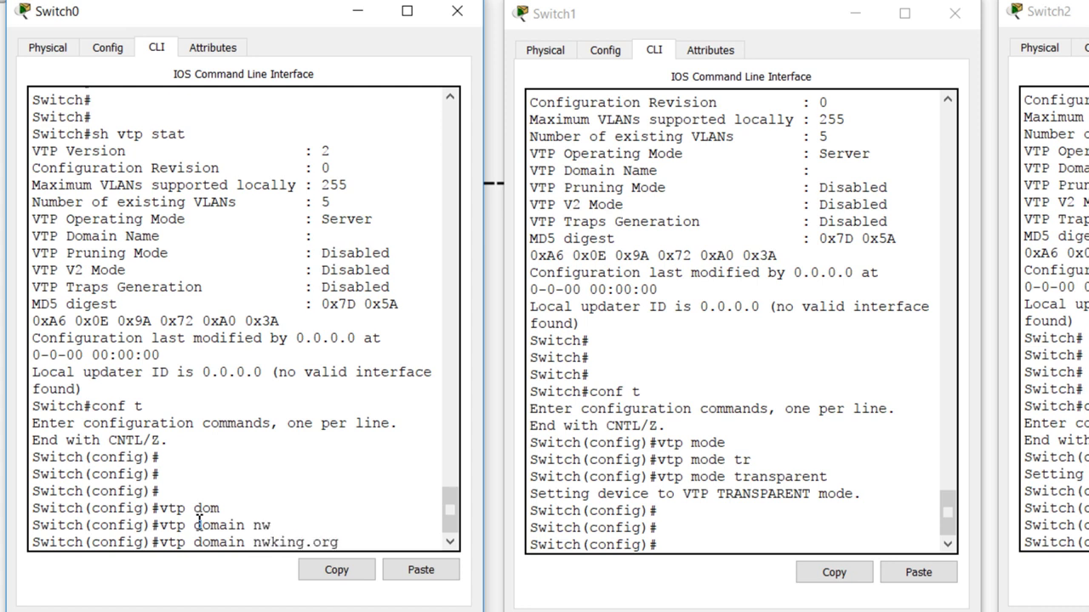
{"action": "key", "text": "Return"}
{"action": "key", "text": "Return"}
{"action": "key", "text": "Return"}
{"action": "key", "text": "Return"}
{"action": "key", "text": "Return"}
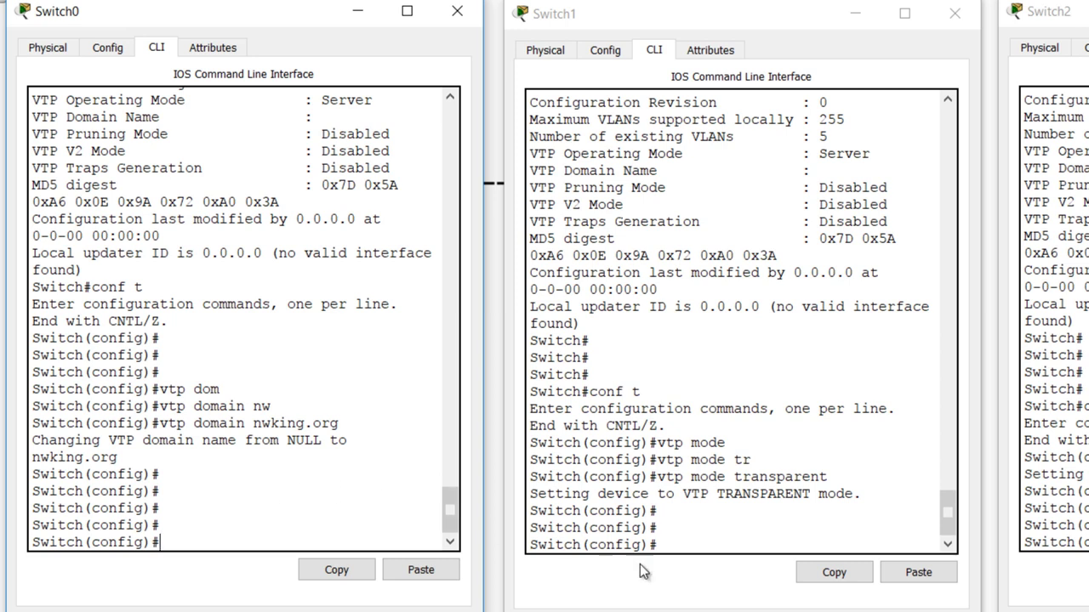
Leave config mode on Switch1 and display its VTP status, showing Transparent mode
{"action": "left_click", "coordinate": [728, 546]}
{"action": "key", "text": "Return"}
{"action": "key", "text": "Return"}
{"action": "key", "text": "Return"}
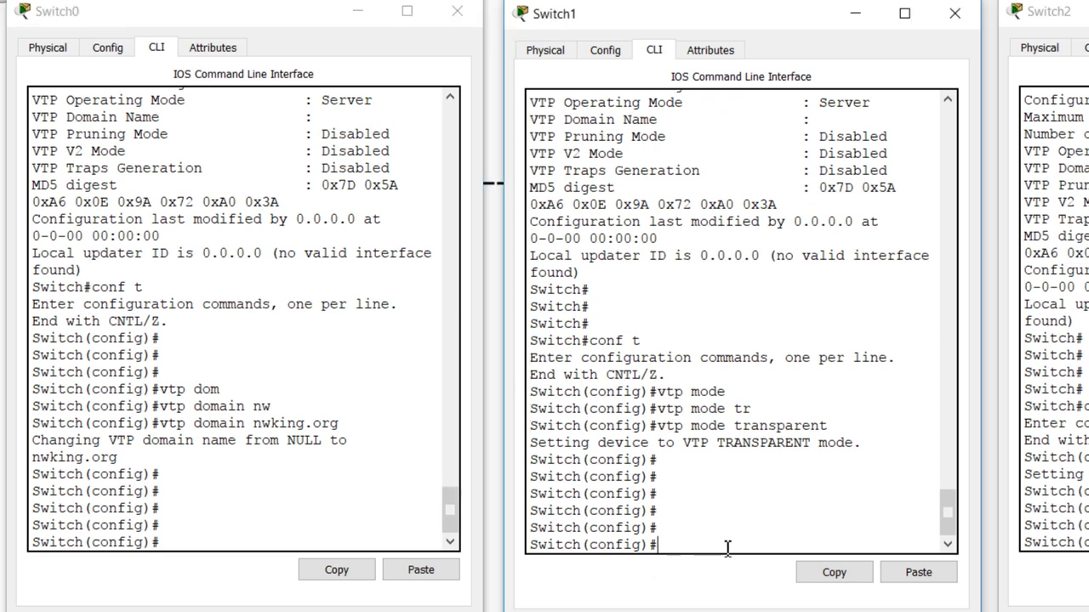
{"action": "key", "text": "ctrl+z"}
{"action": "key", "text": "Return"}
{"action": "key", "text": "Return"}
{"action": "key", "text": "Return"}
{"action": "type", "text": "sh vtp st"}
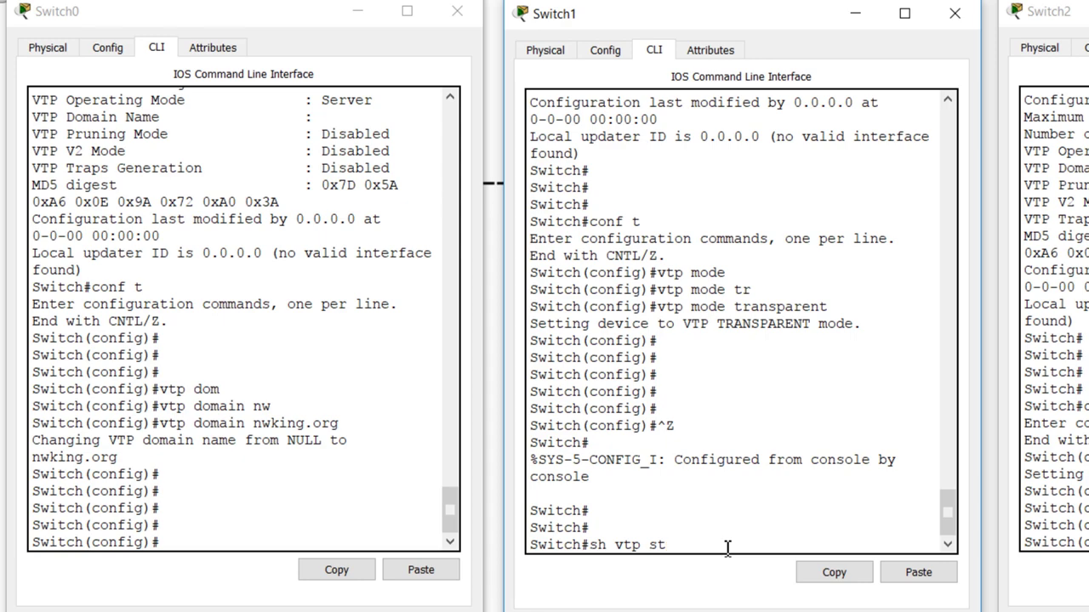
{"action": "key", "text": "Return"}
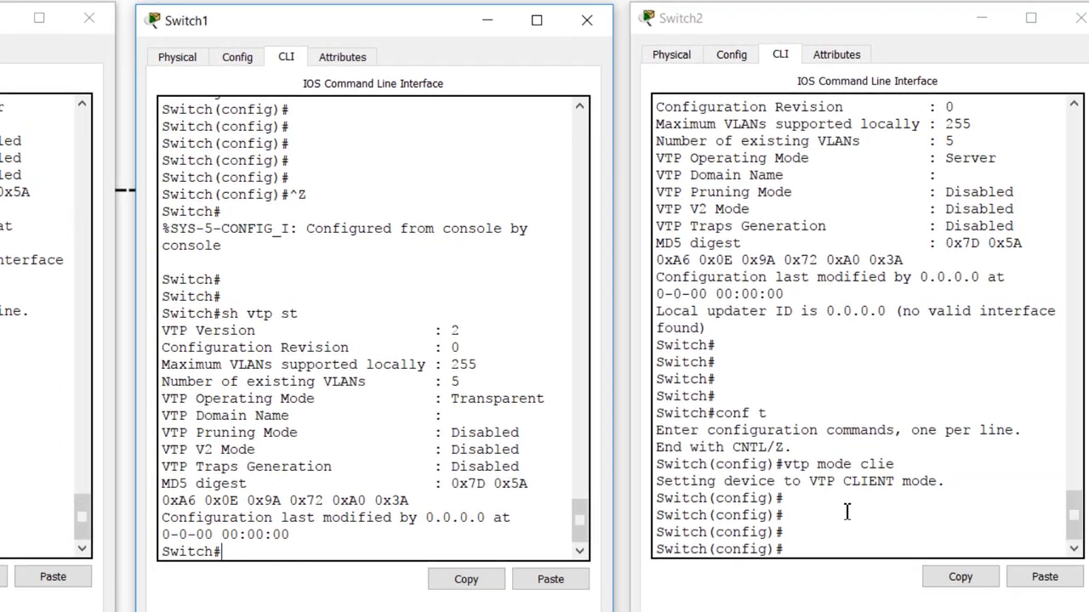
Leave config mode on Switch2 and display its VTP status, highlighting domain nwking.org
{"action": "left_click", "coordinate": [848, 511]}
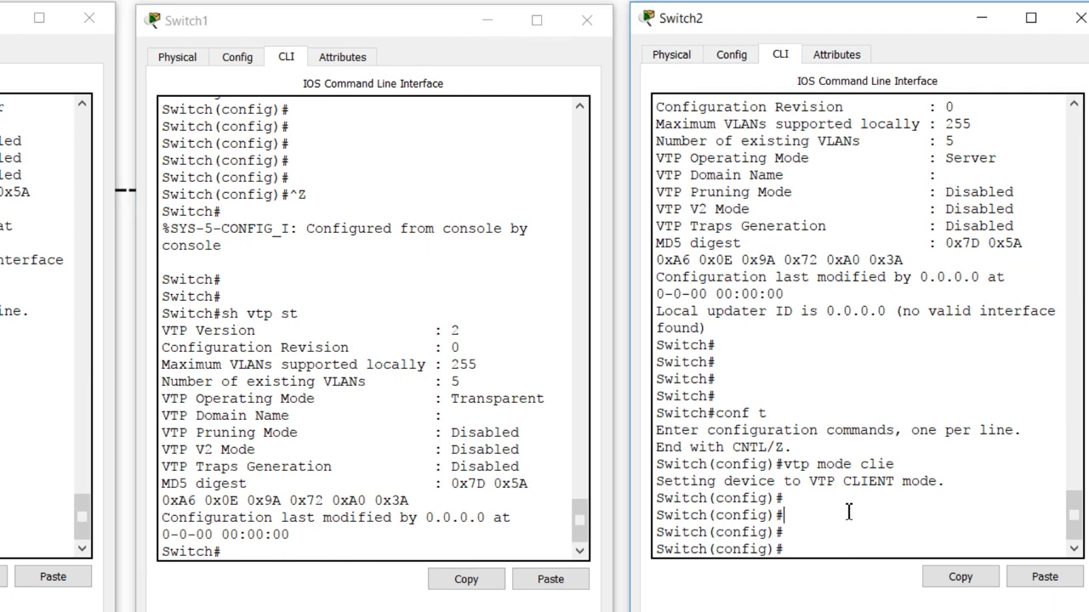
{"action": "key", "text": "ctrl+z"}
{"action": "key", "text": "Return"}
{"action": "key", "text": "Return"}
{"action": "key", "text": "Return"}
{"action": "type", "text": "c"}
{"action": "key", "text": "BackSpace"}
{"action": "type", "text": "sh vtp sta"}
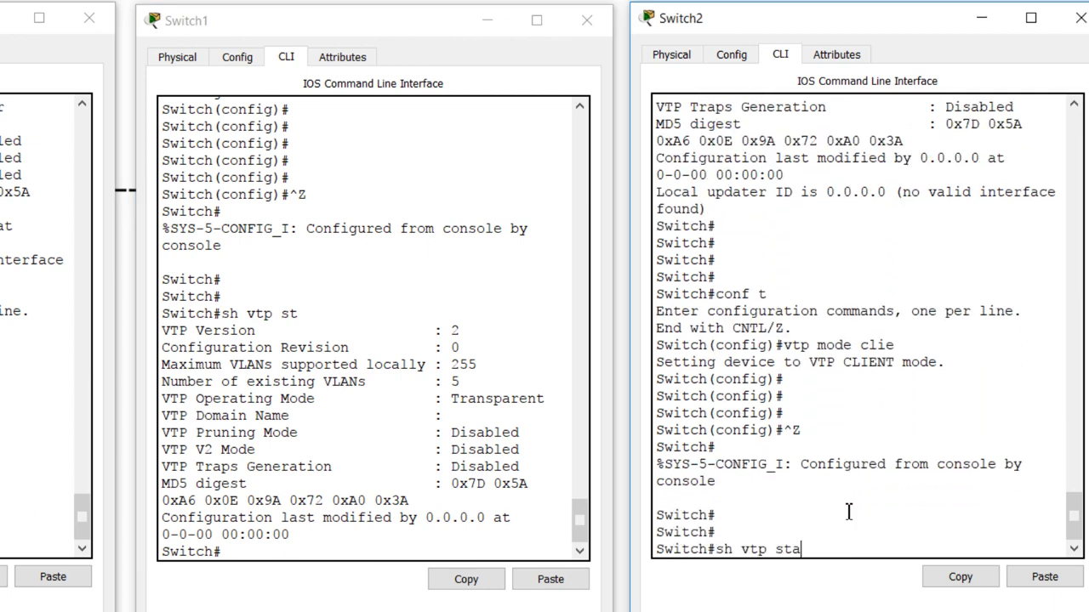
{"action": "key", "text": "Return"}
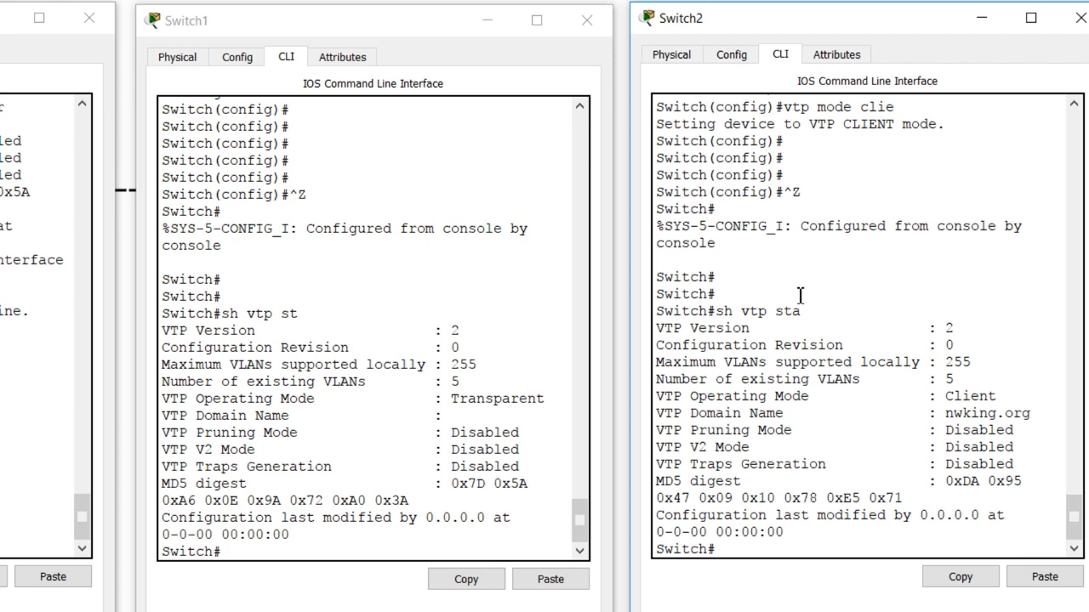
{"action": "left_click_drag", "start_coordinate": [1036, 412], "coordinate": [945, 406]}
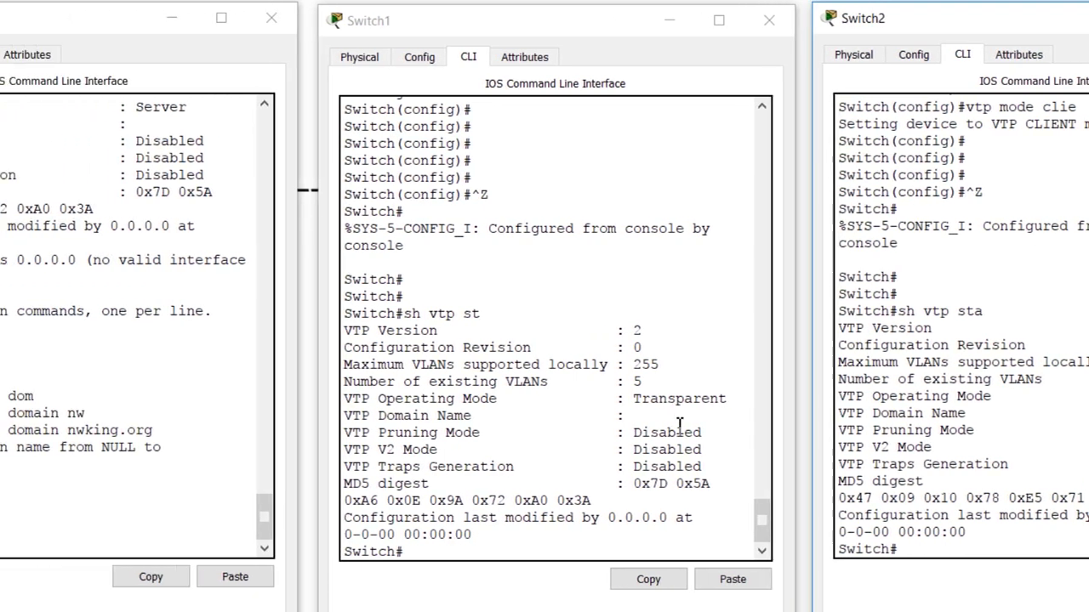
Enter 'vtp domain NetworKing' at Switch0's configuration prompt
{"action": "type", "text": "p doma"}
{"action": "type", "text": "i"}
{"action": "key", "text": "BackSpace"}
{"action": "type", "text": "in"}
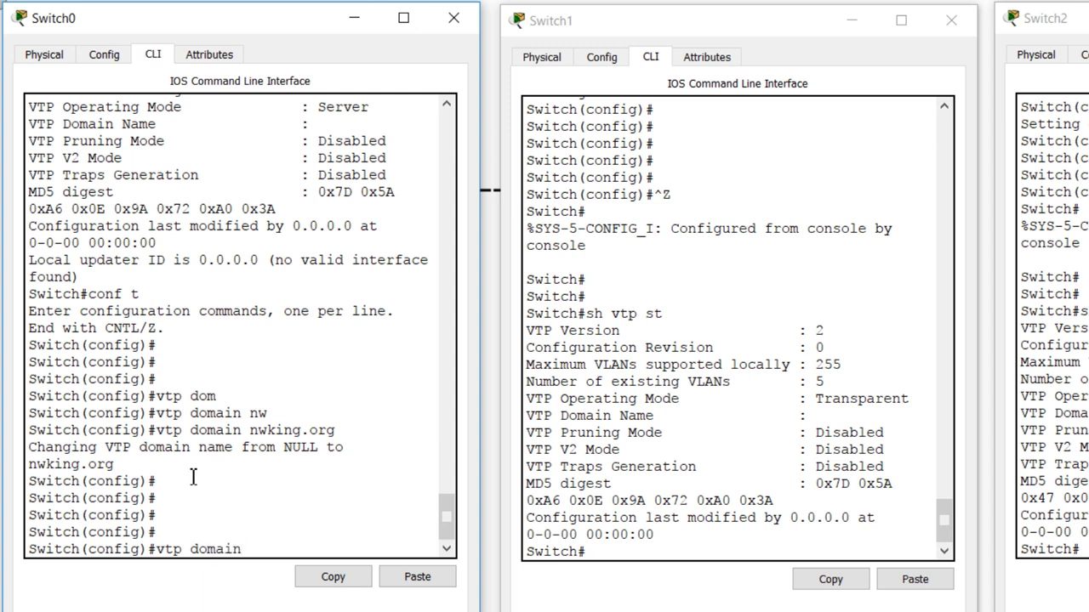
{"action": "type", "text": " NetworKing"}
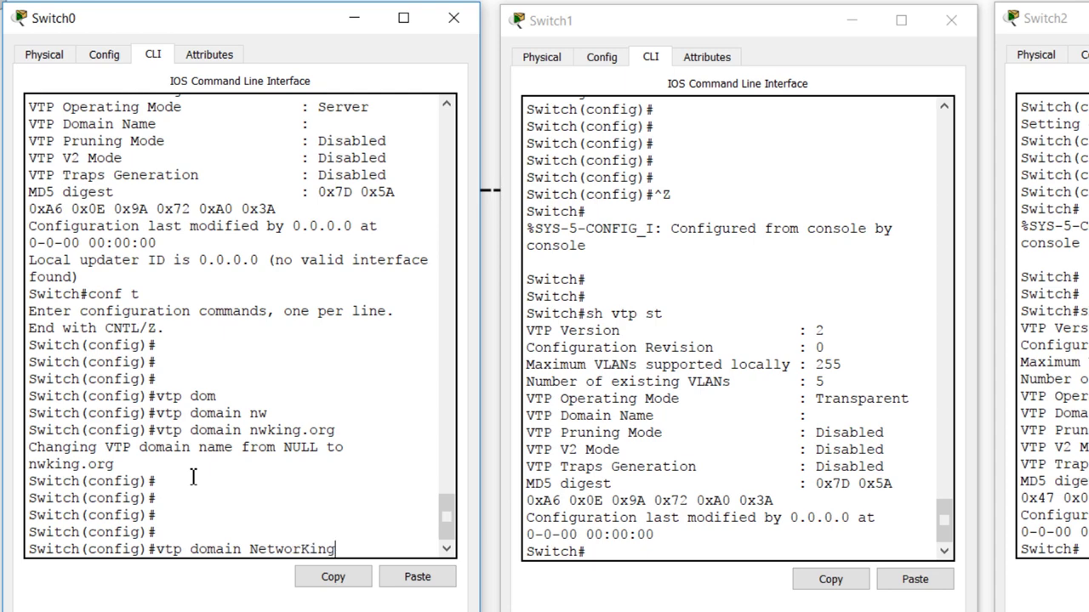
{"action": "key", "text": "Return"}
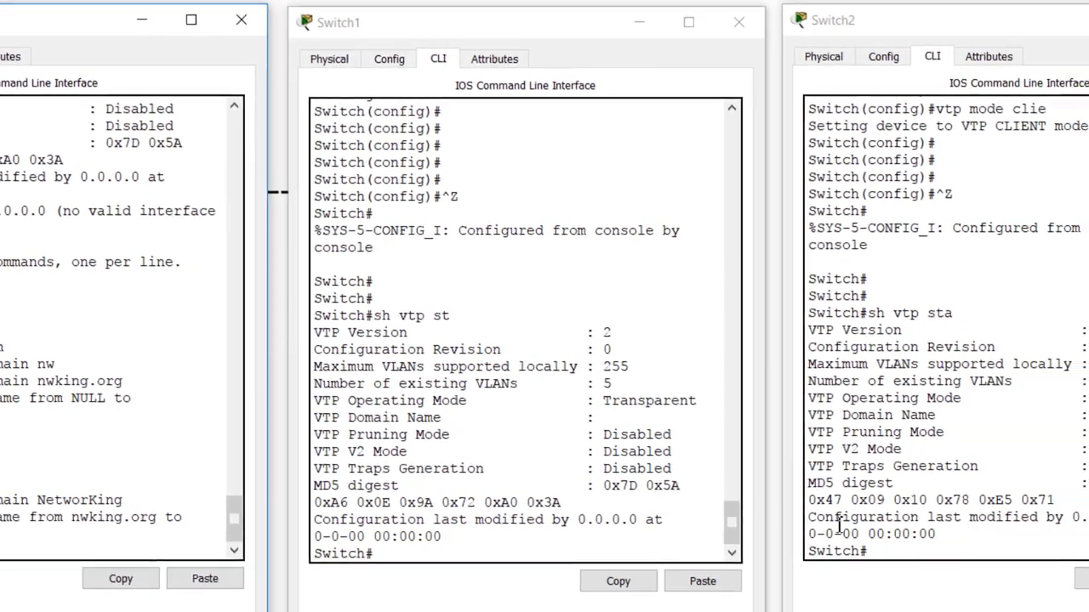
Re-run 'sh vtp sta' on Switch2, then clear the recalled command line
{"action": "left_click", "coordinate": [812, 522]}
{"action": "type", "text": "sh vtp sta"}
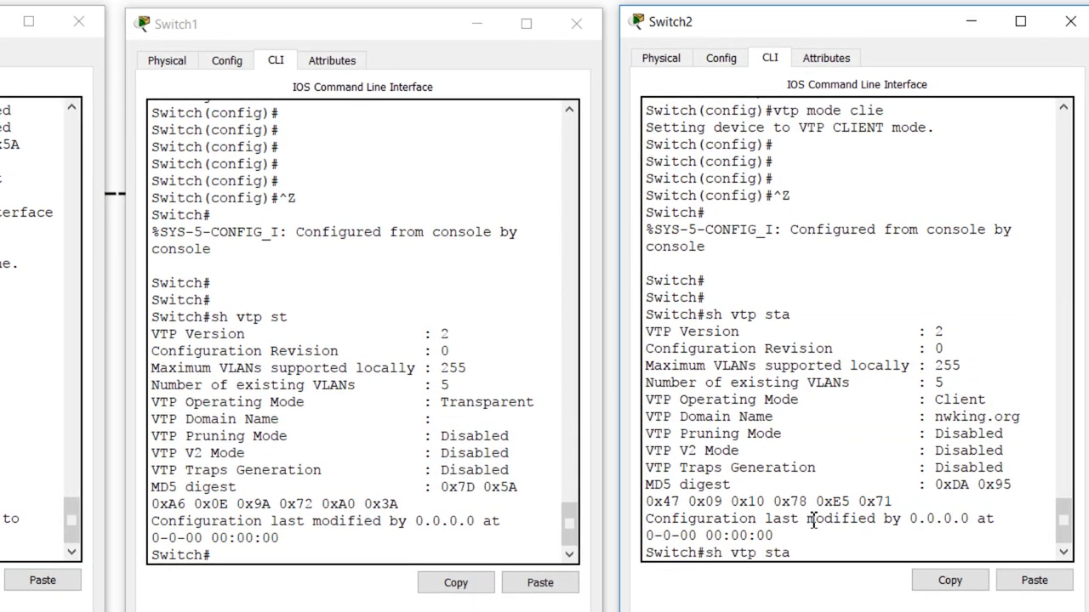
{"action": "key", "text": "Return"}
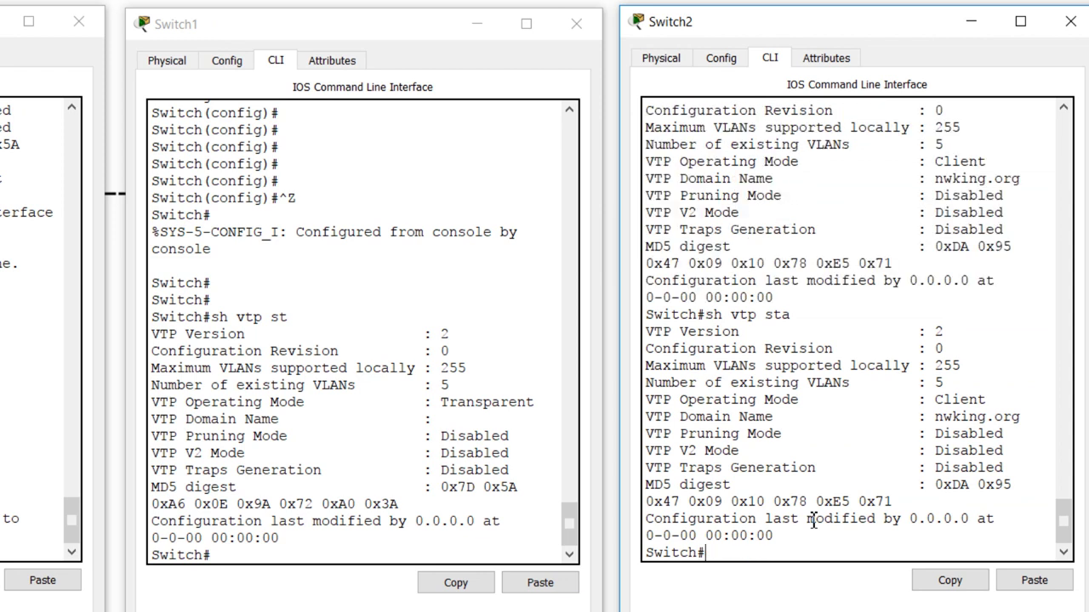
{"action": "key", "text": "Up"}
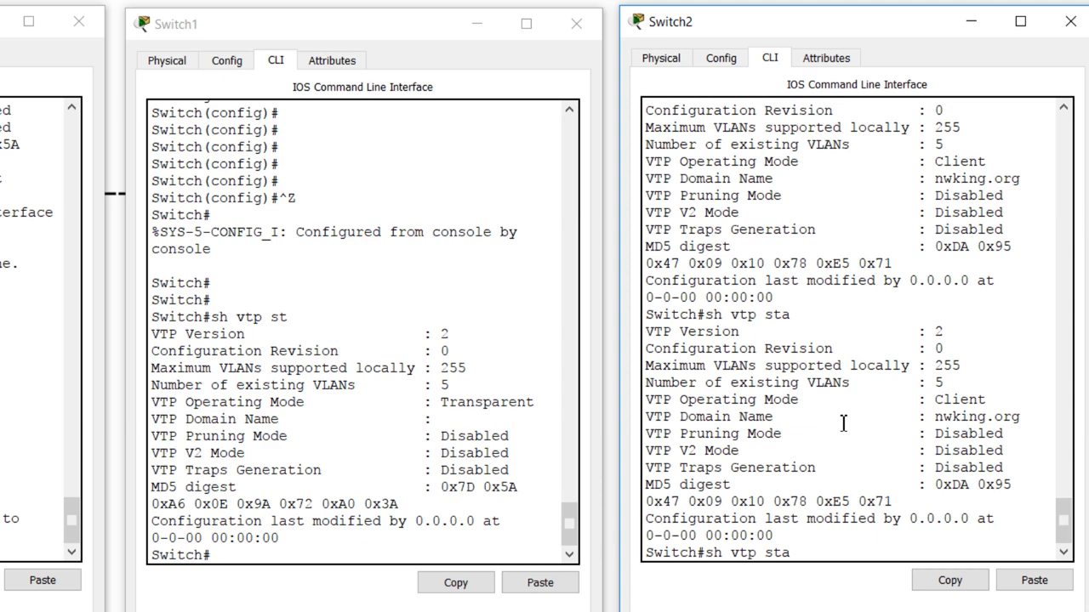
{"action": "key", "text": "BackSpace"}
{"action": "key", "text": "BackSpace"}
{"action": "key", "text": "BackSpace"}
{"action": "key", "text": "BackSpace"}
{"action": "key", "text": "BackSpace"}
{"action": "key", "text": "BackSpace"}
{"action": "key", "text": "BackSpace"}
{"action": "key", "text": "BackSpace"}
{"action": "key", "text": "BackSpace"}
{"action": "key", "text": "BackSpace"}
{"action": "key", "text": "Return"}
{"action": "key", "text": "Return"}
{"action": "key", "text": "Return"}
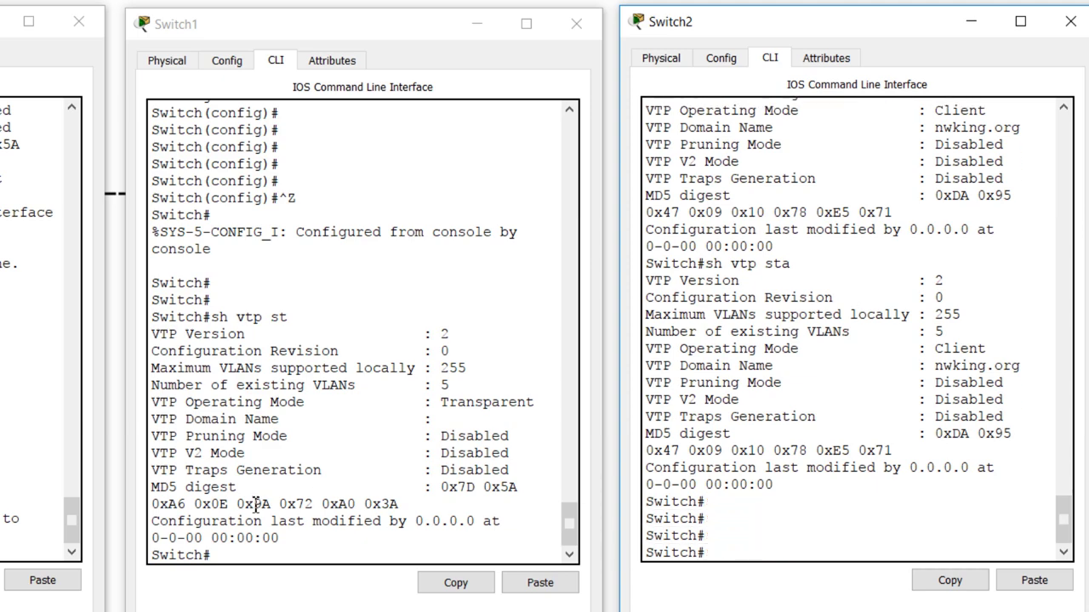
Create VLAN 100 named IMRAN on Switch0 and exit VLAN configuration
{"action": "type", "text": "vlan "}
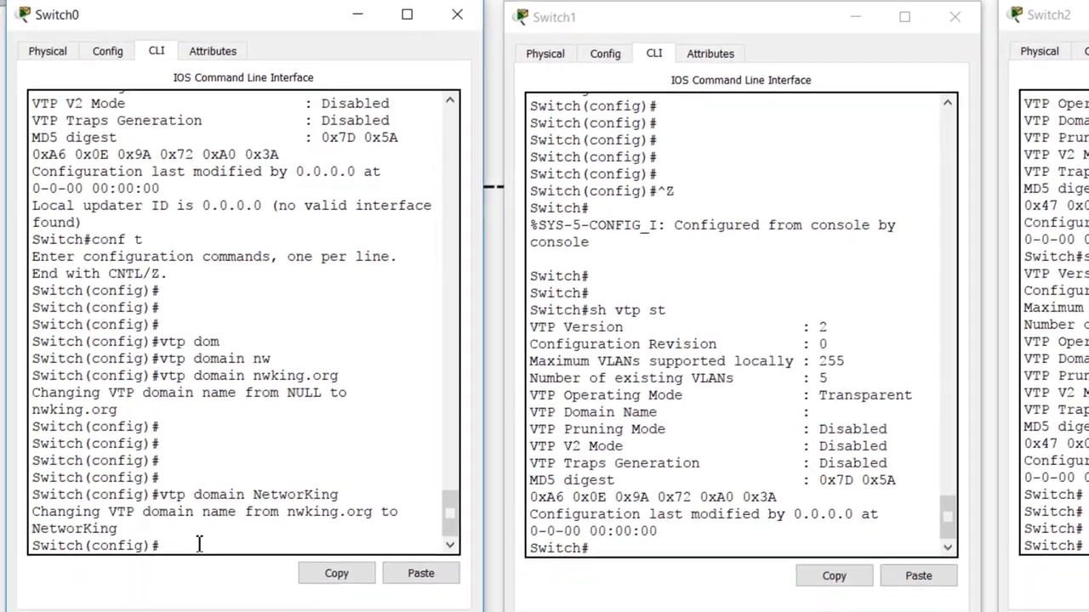
{"action": "type", "text": "100"}
{"action": "key", "text": "Return"}
{"action": "type", "text": "name IMRAN"}
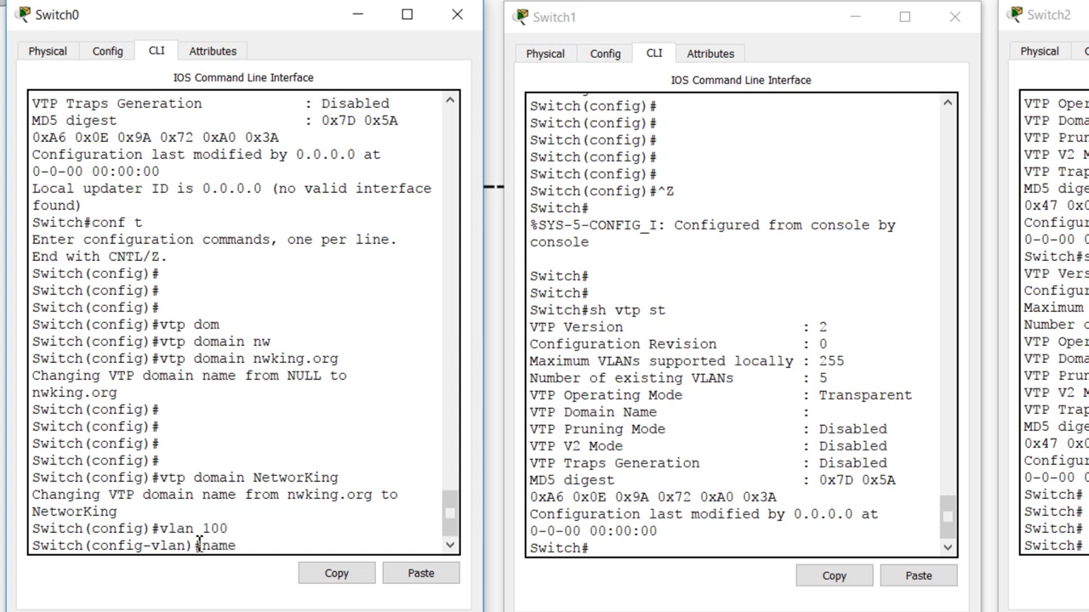
{"action": "key", "text": "Return"}
{"action": "key", "text": "Return"}
{"action": "key", "text": "Return"}
{"action": "type", "text": "exit"}
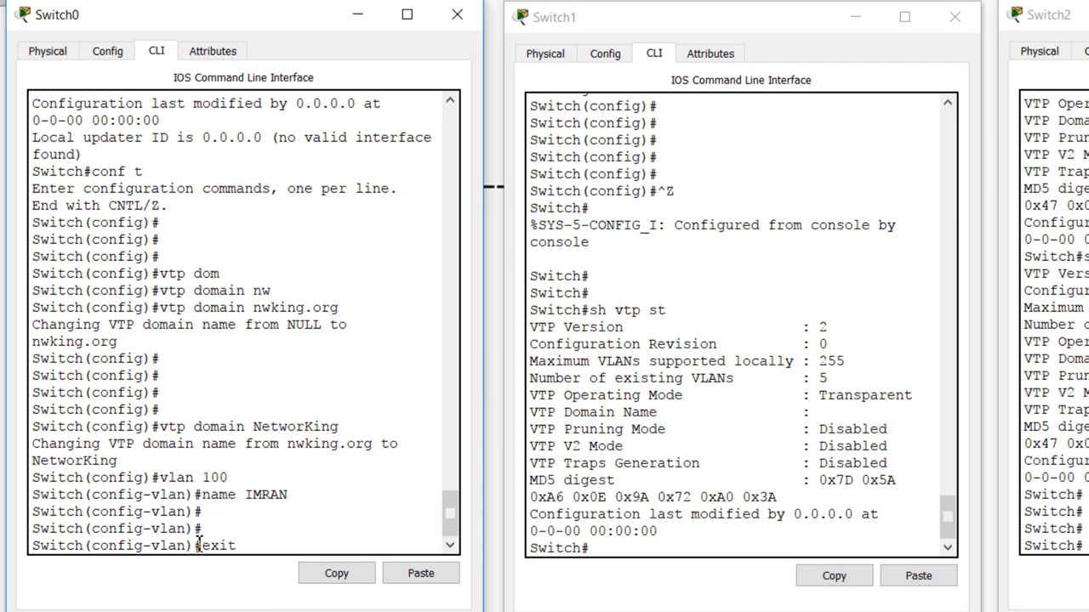
{"action": "key", "text": "Return"}
{"action": "key", "text": "Return"}
{"action": "key", "text": "Return"}
{"action": "key", "text": "Return"}
Return Switch0 to privileged mode and list its VLANs, highlighting VLAN 100
{"action": "key", "text": "ctrl+z"}
{"action": "key", "text": "Return"}
{"action": "key", "text": "Return"}
{"action": "type", "text": "sh vlan"}
{"action": "key", "text": "Return"}
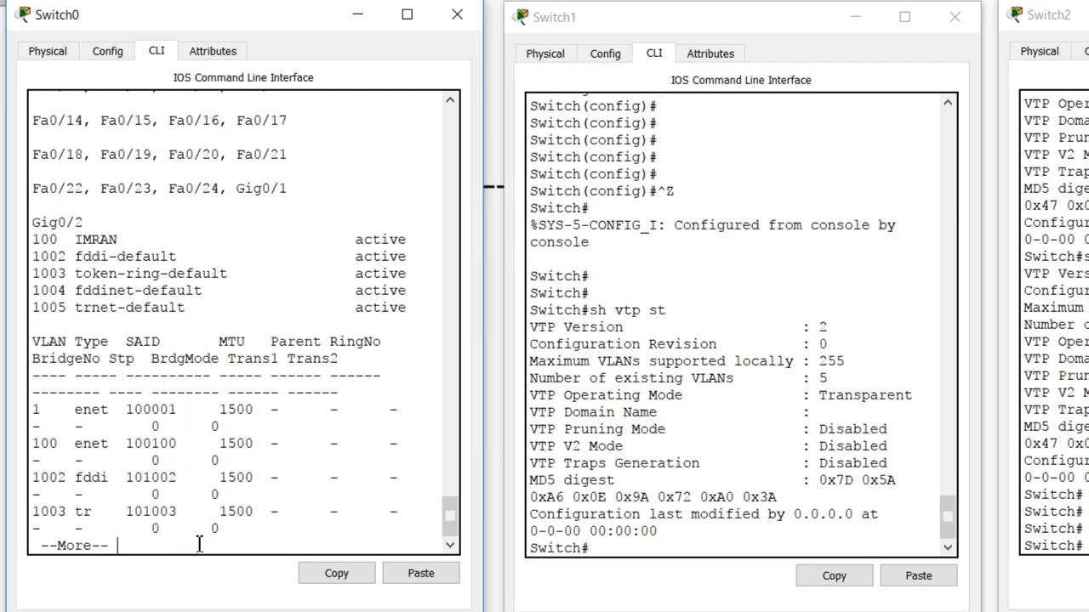
{"action": "left_click_drag", "start_coordinate": [135, 241], "coordinate": [117, 241]}
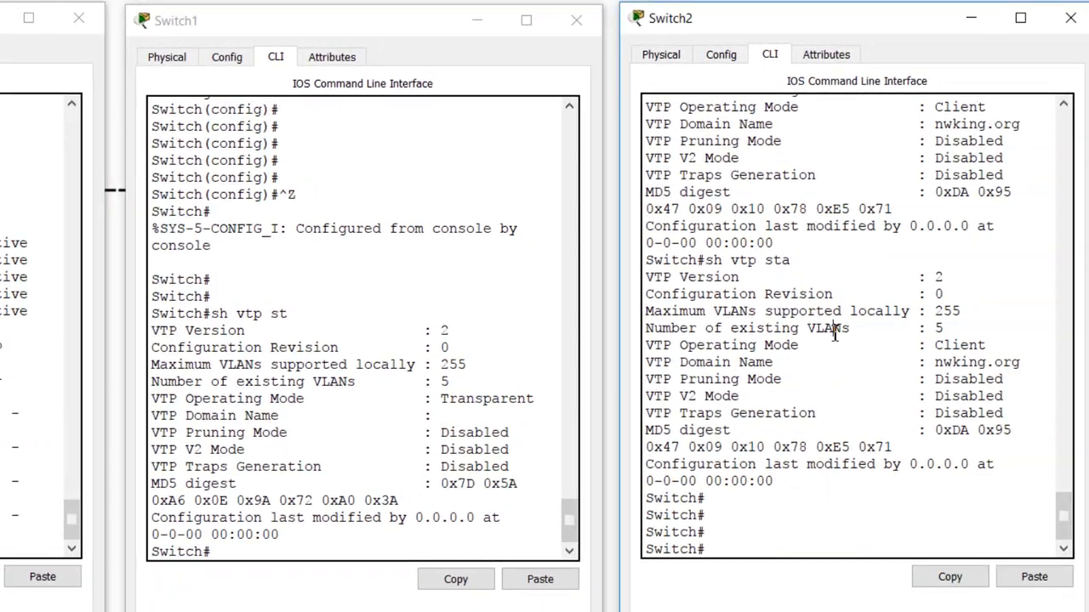
Run 'sh vlan' on Switch2 and page through the full listing
{"action": "left_click", "coordinate": [835, 332]}
{"action": "key", "text": "Return"}
{"action": "key", "text": "Return"}
{"action": "type", "text": "sh vlan"}
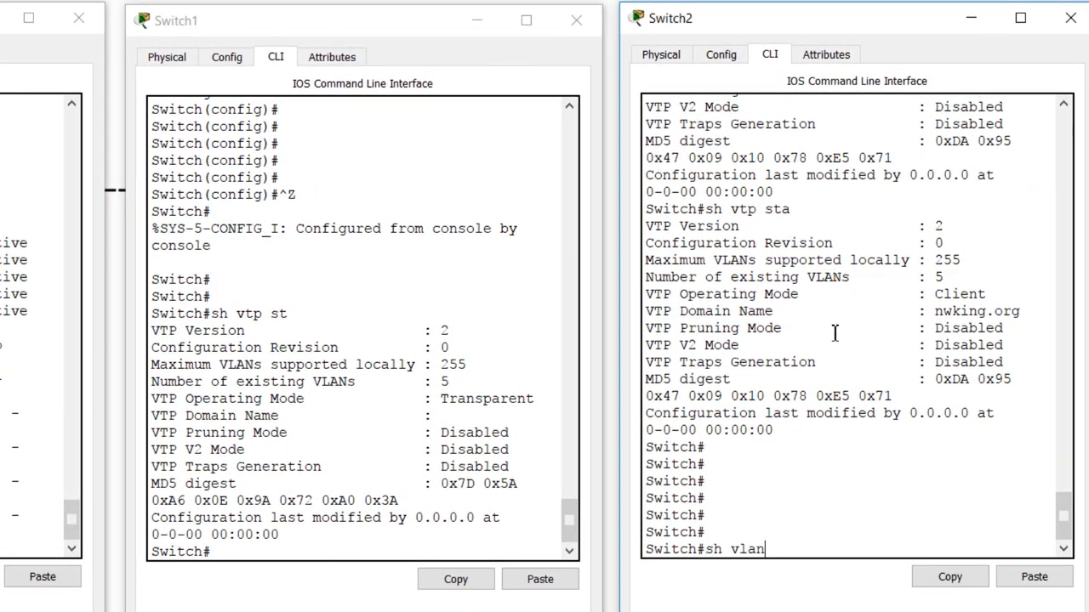
{"action": "key", "text": "Return"}
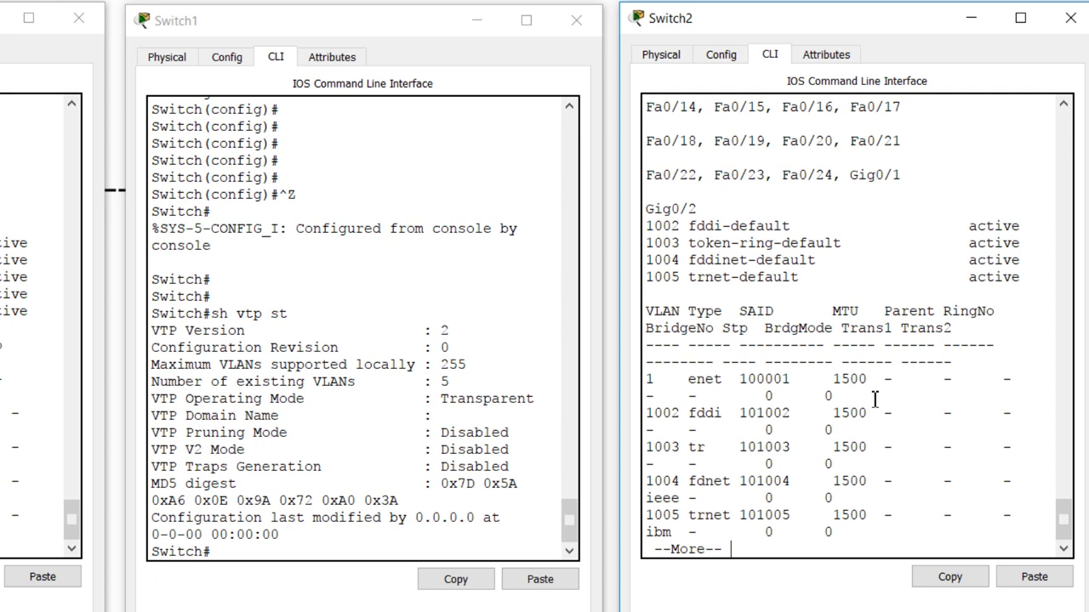
{"action": "key", "text": "space"}
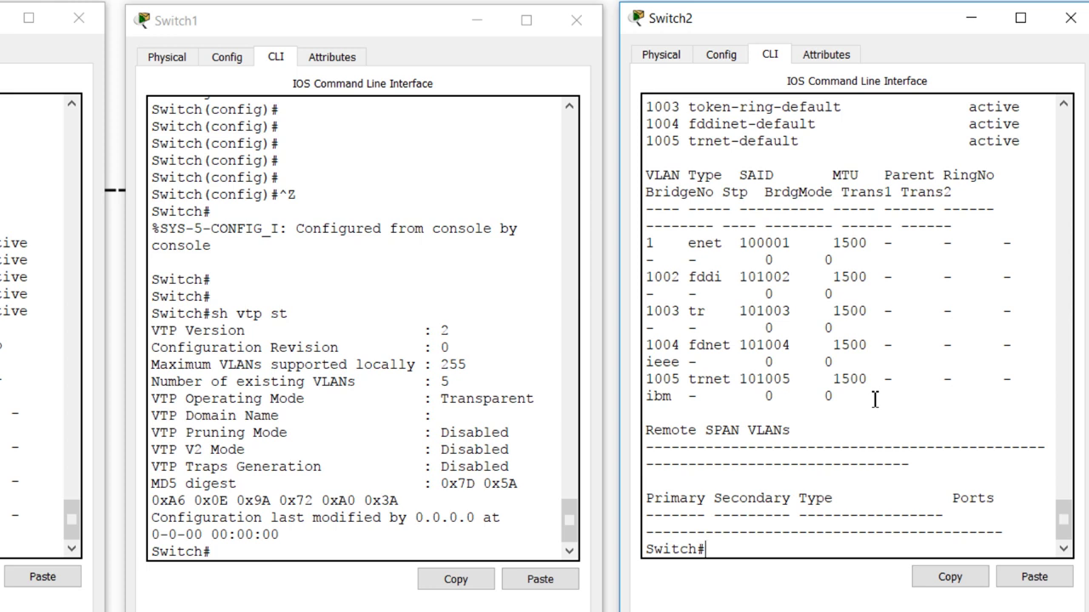
Enter configuration mode on Switch2 and set its VTP mode to server
{"action": "left_click", "coordinate": [967, 435]}
{"action": "type", "text": "conf t"}
{"action": "key", "text": "Return"}
{"action": "type", "text": "vtp"}
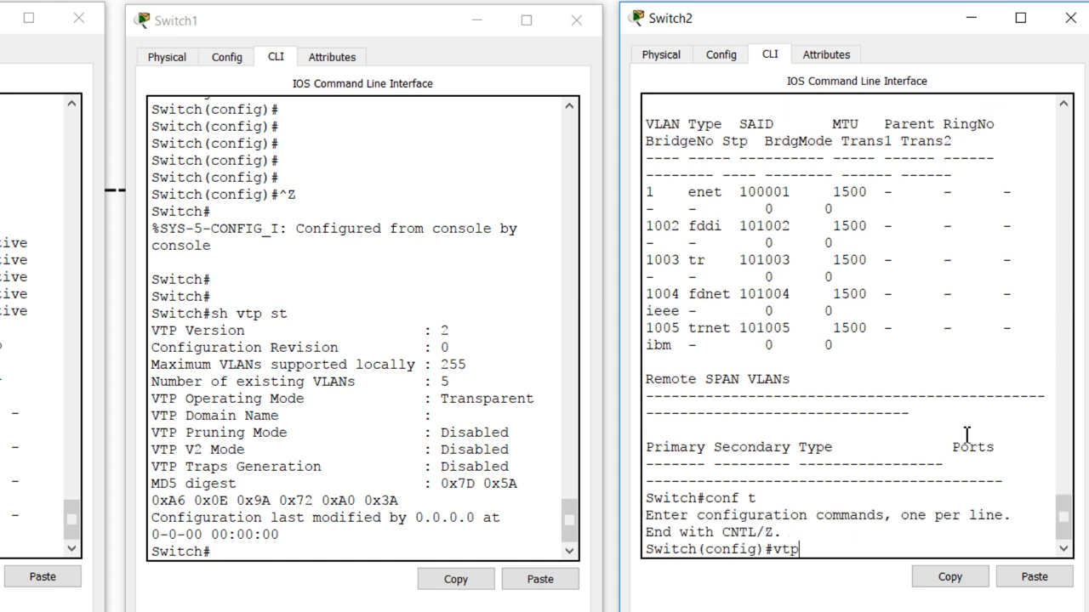
{"action": "type", "text": " mode ser"}
{"action": "key", "text": "Return"}
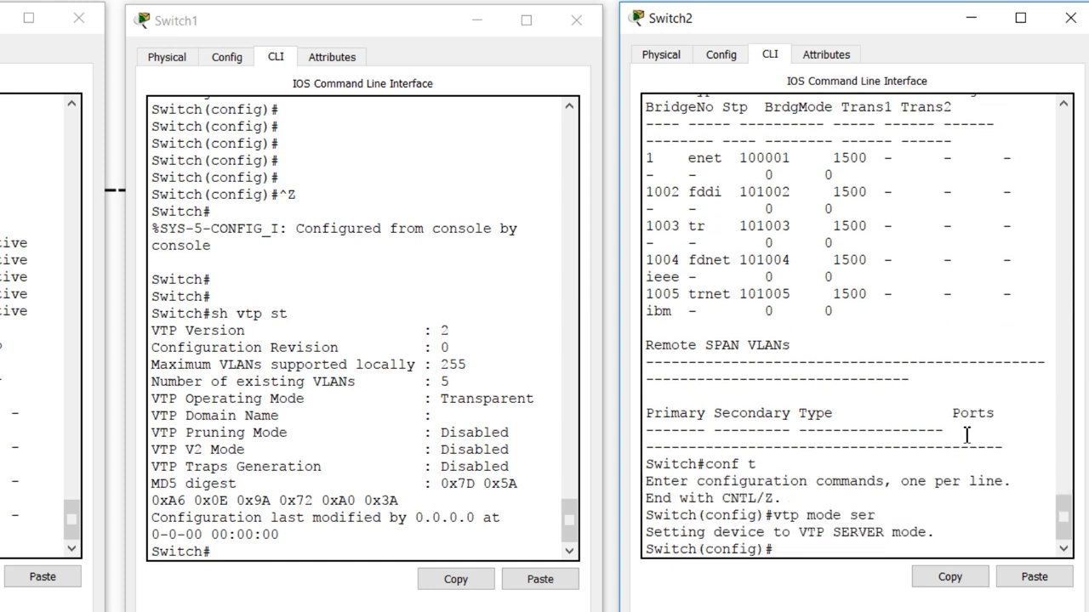
Set Switch2's VTP domain to NetworKing, correcting the mistyped name
{"action": "type", "text": "vtp domain NETWORKING"}
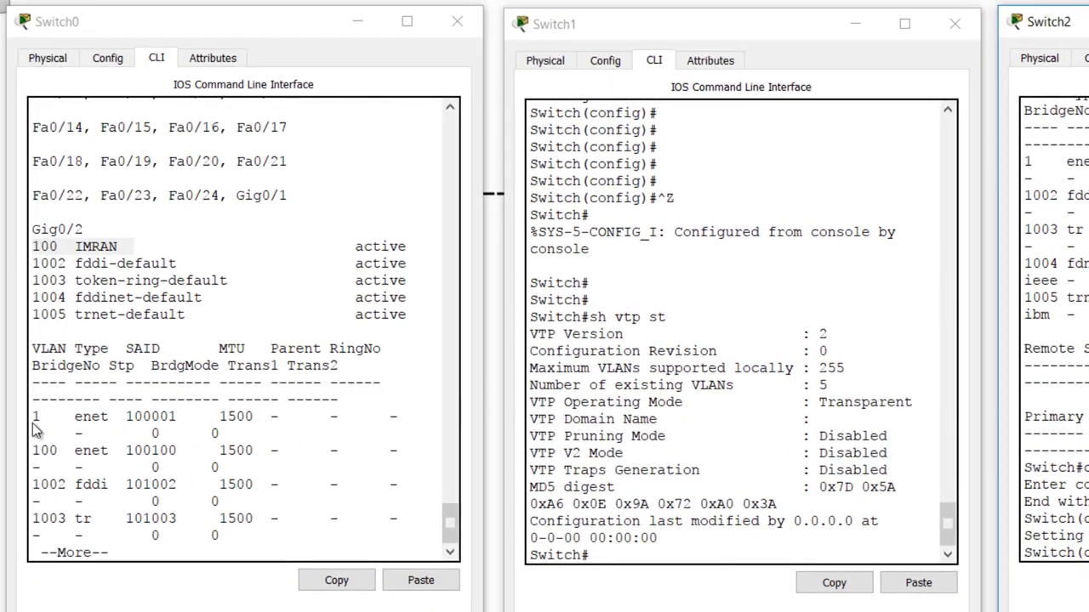
{"action": "scroll", "coordinate": [167, 311], "scroll_direction": "up", "scroll_amount": 5}
{"action": "scroll", "coordinate": [169, 307], "scroll_direction": "up", "scroll_amount": 3}
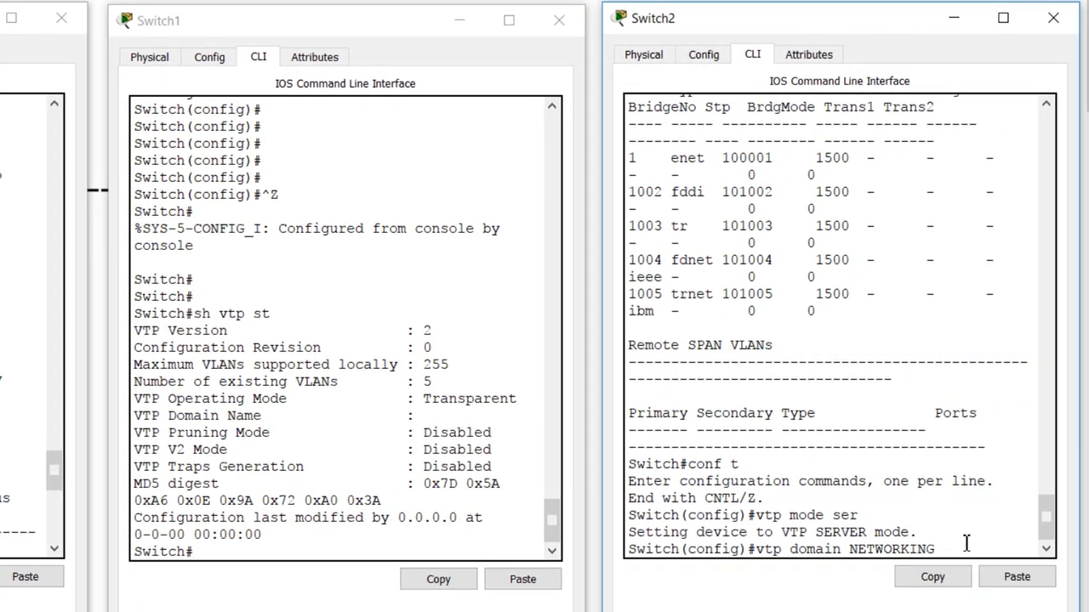
{"action": "left_click_drag", "start_coordinate": [629, 550], "coordinate": [864, 552]}
{"action": "left_click", "coordinate": [948, 548]}
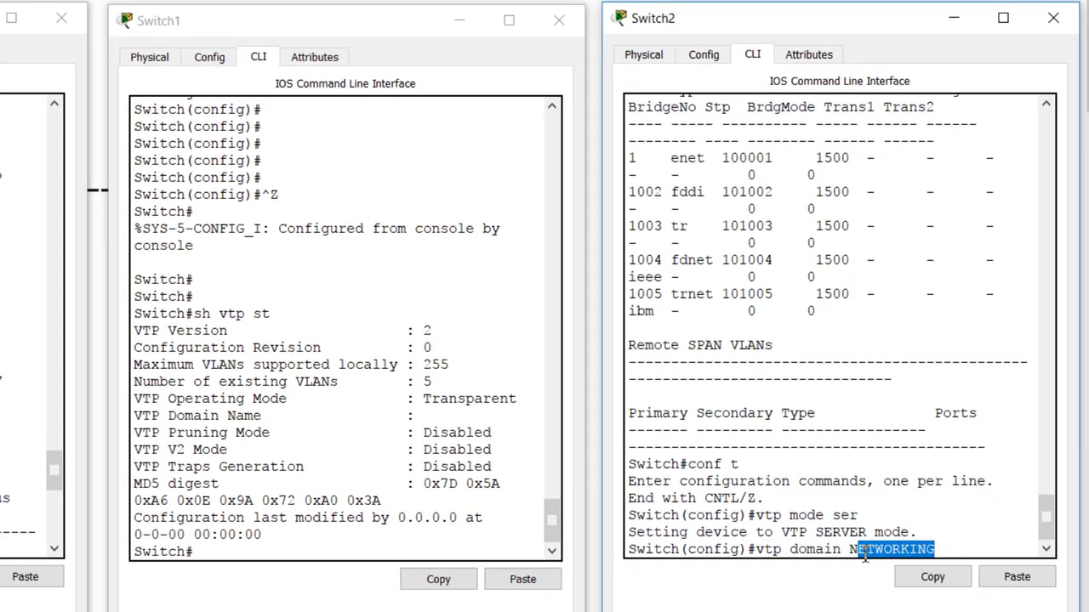
{"action": "type", "text": "et"}
{"action": "key", "text": "BackSpace"}
{"action": "key", "text": "BackSpace"}
{"action": "key", "text": "BackSpace"}
{"action": "key", "text": "BackSpace"}
{"action": "key", "text": "BackSpace"}
{"action": "key", "text": "BackSpace"}
{"action": "key", "text": "BackSpace"}
{"action": "key", "text": "BackSpace"}
{"action": "key", "text": "BackSpace"}
{"action": "key", "text": "BackSpace"}
{"action": "key", "text": "BackSpace"}
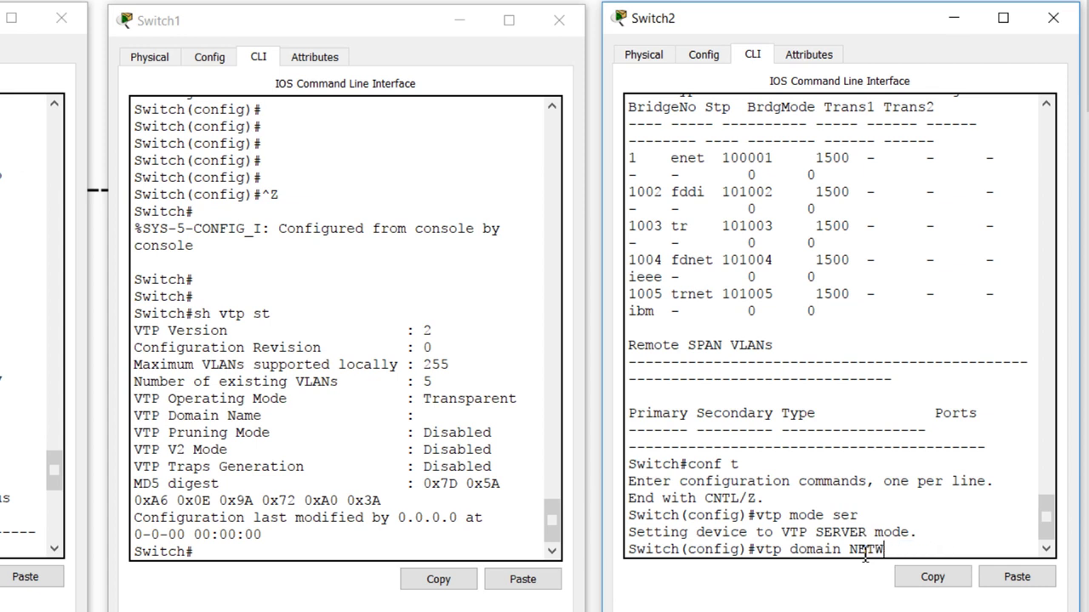
{"action": "type", "text": "etworKing"}
{"action": "key", "text": "Return"}
{"action": "key", "text": "Return"}
{"action": "key", "text": "Return"}
{"action": "key", "text": "Return"}
{"action": "key", "text": "Return"}
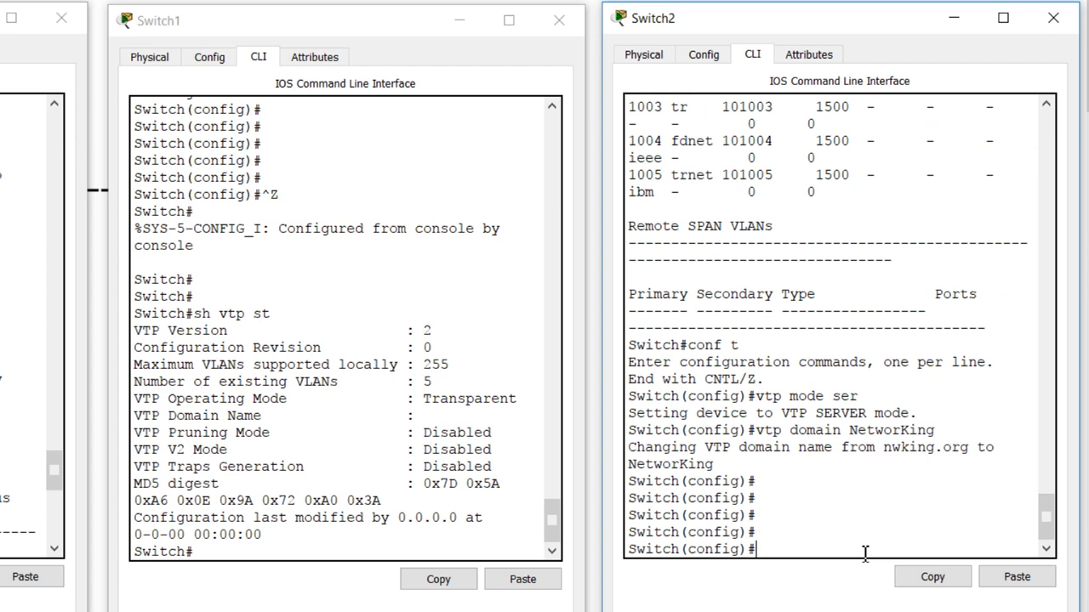
Switch Switch2 back to VTP client mode and return to privileged mode
{"action": "type", "text": "vtp mode cli"}
{"action": "key", "text": "Return"}
{"action": "key", "text": "Return"}
{"action": "key", "text": "Return"}
{"action": "key", "text": "ctrl+z"}
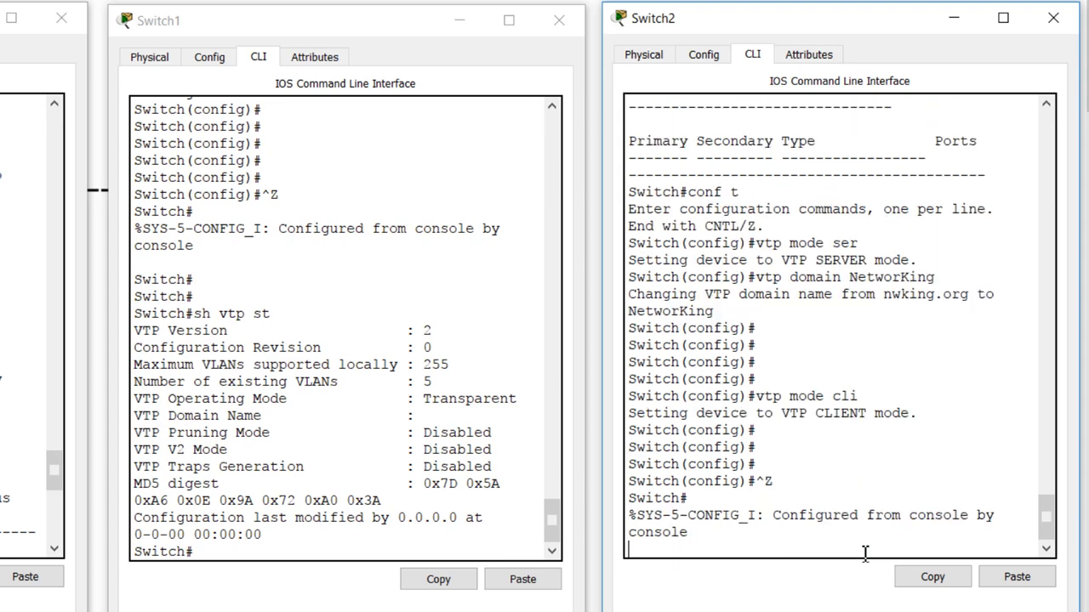
{"action": "key", "text": "Return"}
{"action": "key", "text": "Return"}
{"action": "key", "text": "Return"}
{"action": "key", "text": "Return"}
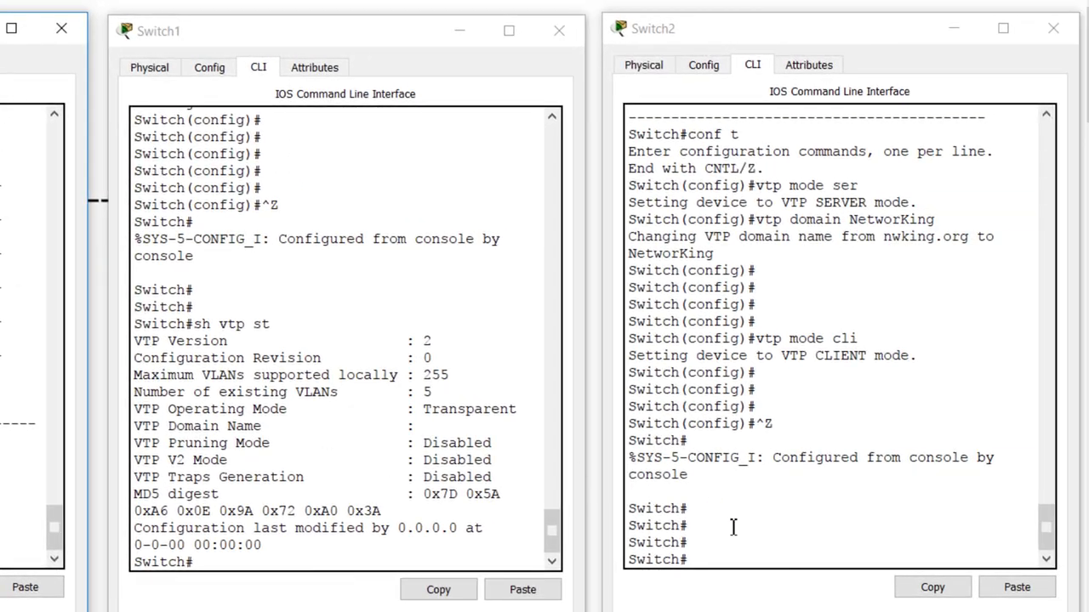
Check VTP status on Switch2 and Switch0: revision 2 on Switch2, 6 VLANs on Switch0
{"action": "left_click", "coordinate": [867, 529]}
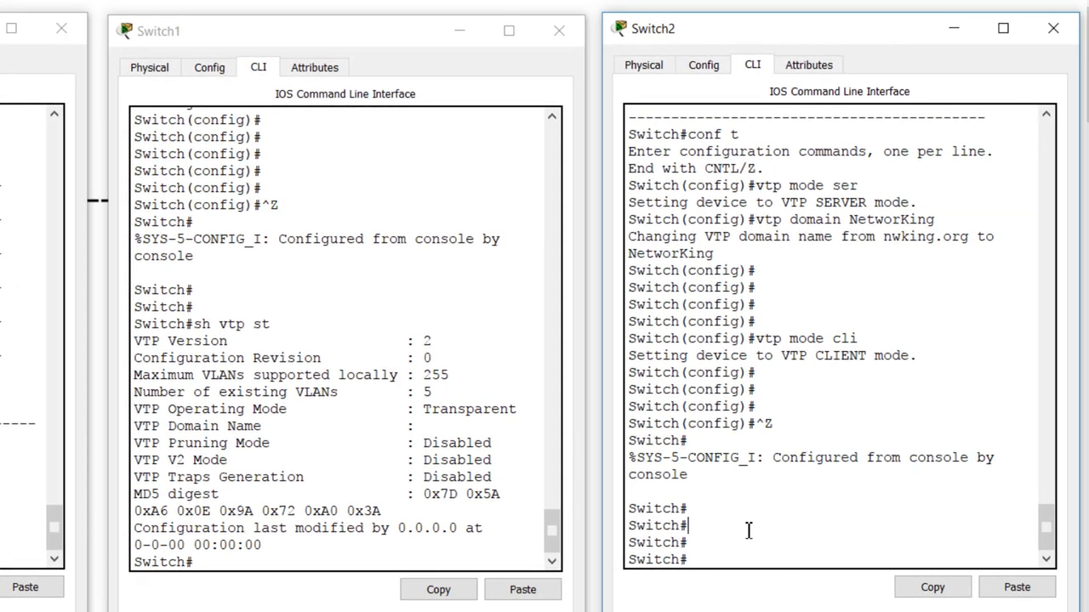
{"action": "type", "text": "sh vtp st"}
{"action": "key", "text": "Return"}
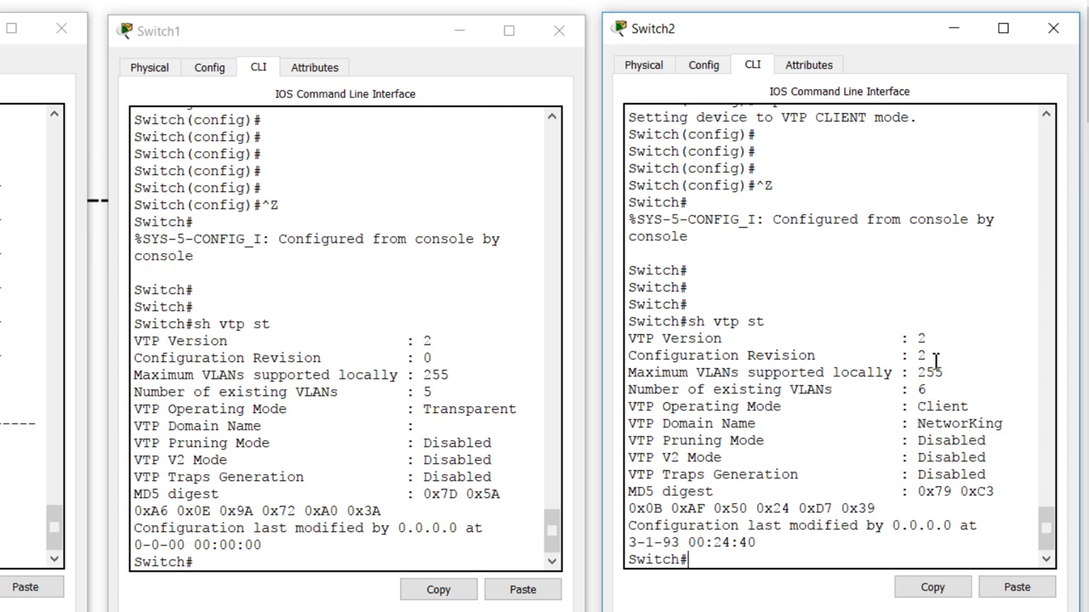
{"action": "left_click_drag", "start_coordinate": [936, 359], "coordinate": [620, 359]}
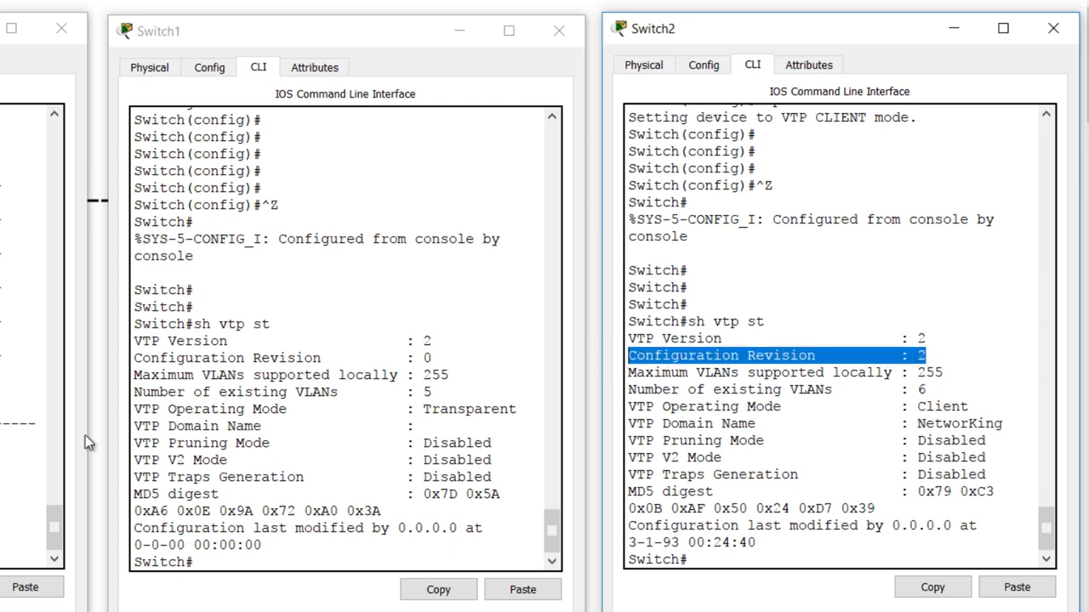
{"action": "type", "text": "sh vtp sta"}
{"action": "key", "text": "Return"}
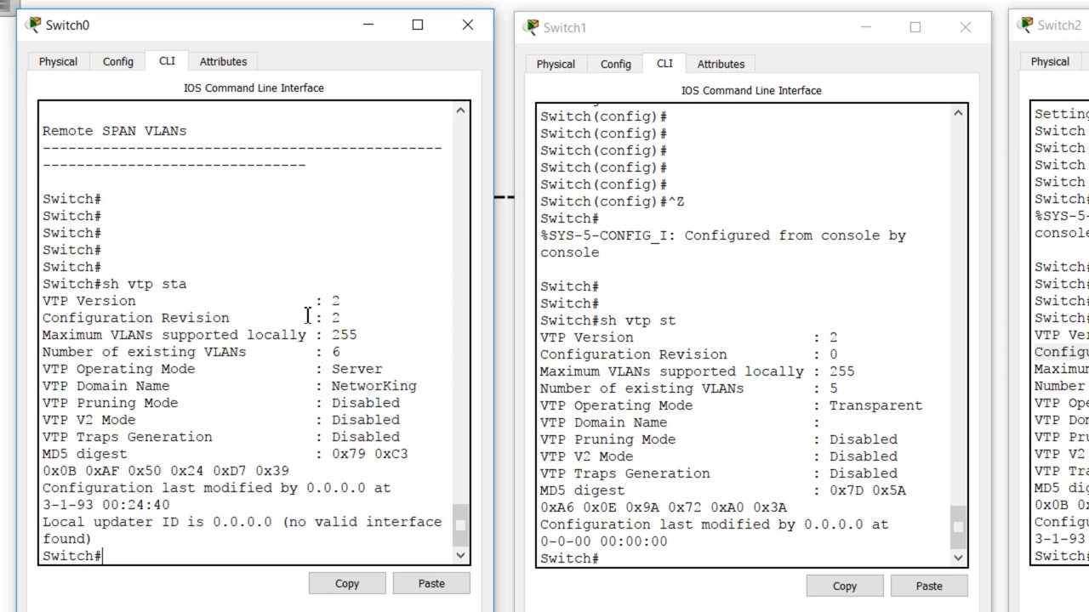
{"action": "left_click_drag", "start_coordinate": [340, 353], "coordinate": [297, 352]}
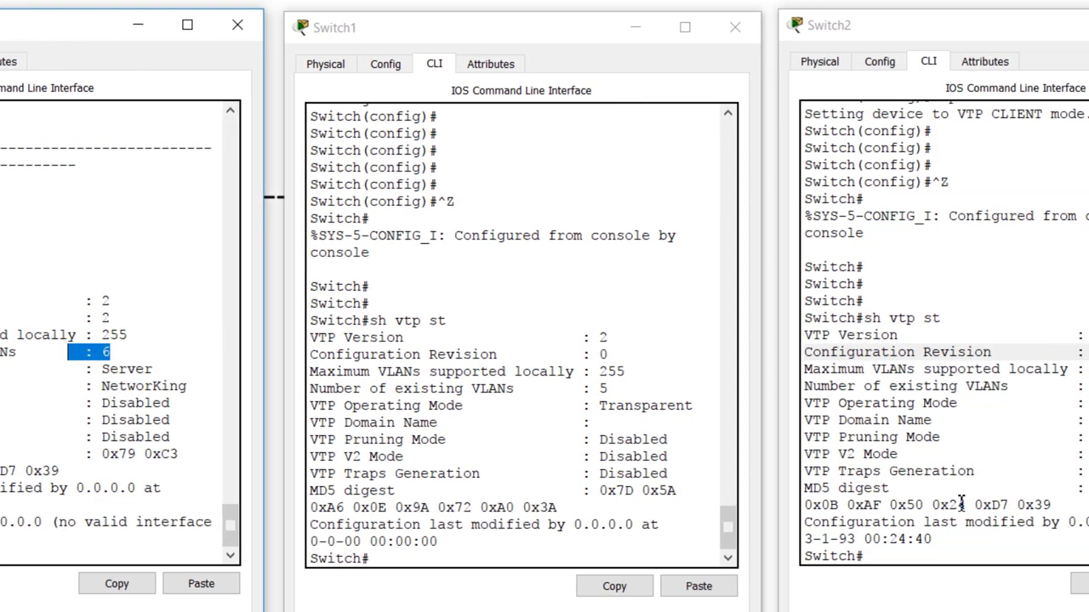
List Switch2's VLANs in brief, showing VLAN 100 IMRAN active
{"action": "left_click", "coordinate": [962, 504]}
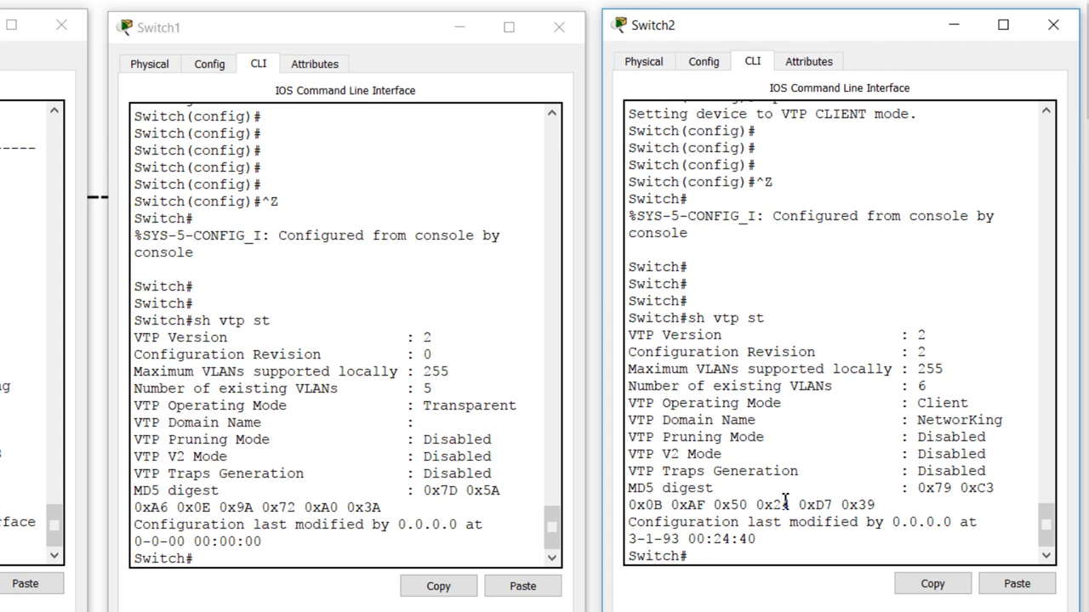
{"action": "type", "text": "sh vlan br"}
{"action": "key", "text": "Return"}
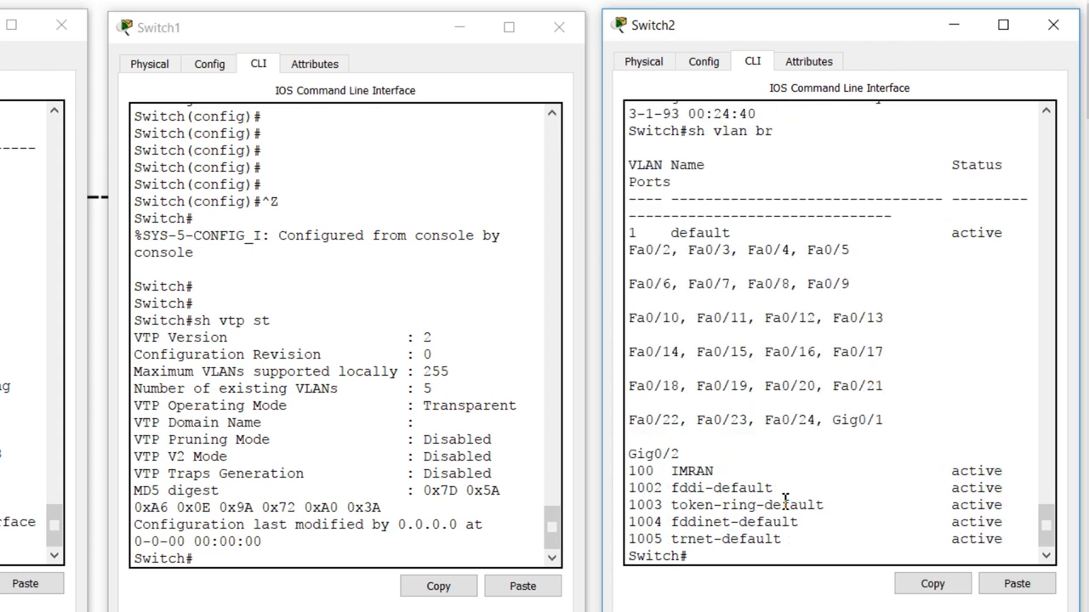
{"action": "left_click_drag", "start_coordinate": [740, 469], "coordinate": [621, 482]}
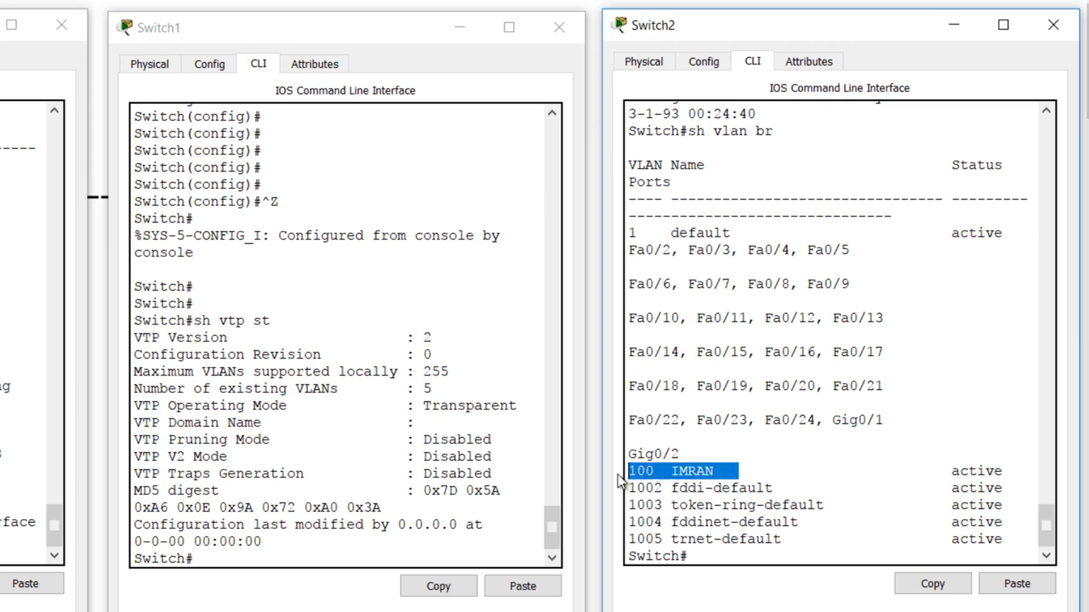
{"action": "left_click", "coordinate": [418, 459]}
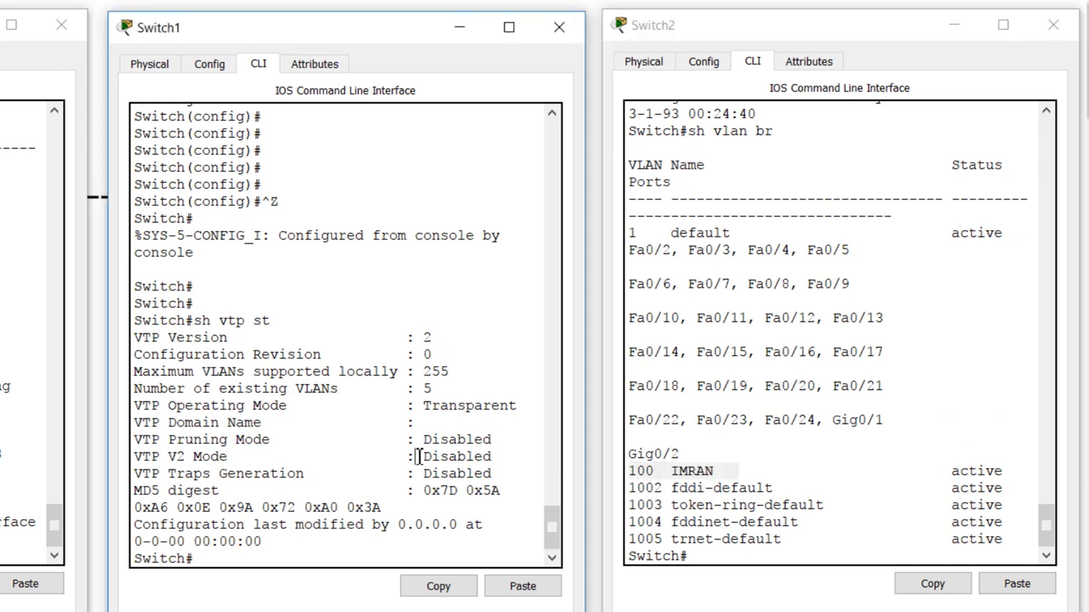
Show Switch1's VTP status in Transparent mode, then advance to the VTP Pruning Configurations slide
{"action": "key", "text": "Return"}
{"action": "key", "text": "Return"}
{"action": "type", "text": "sh vtp st"}
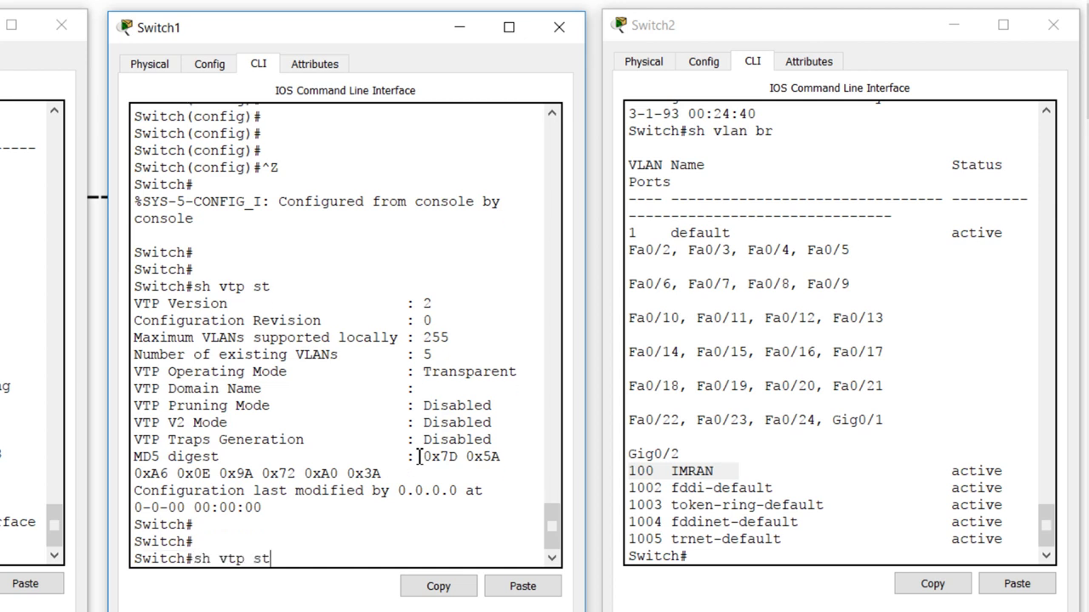
{"action": "key", "text": "Return"}
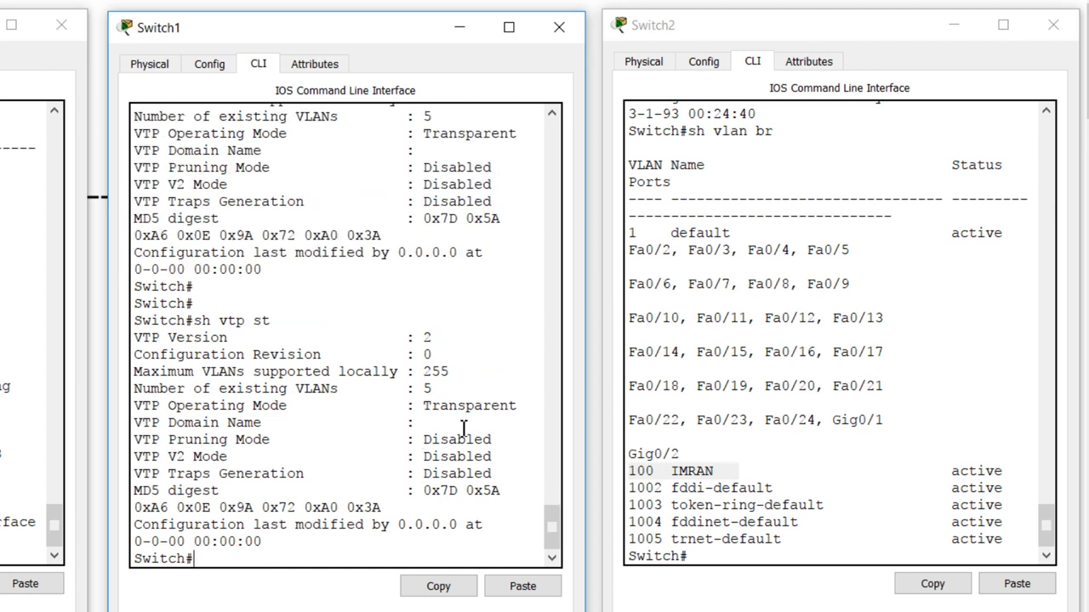
{"action": "left_click_drag", "start_coordinate": [522, 406], "coordinate": [410, 408]}
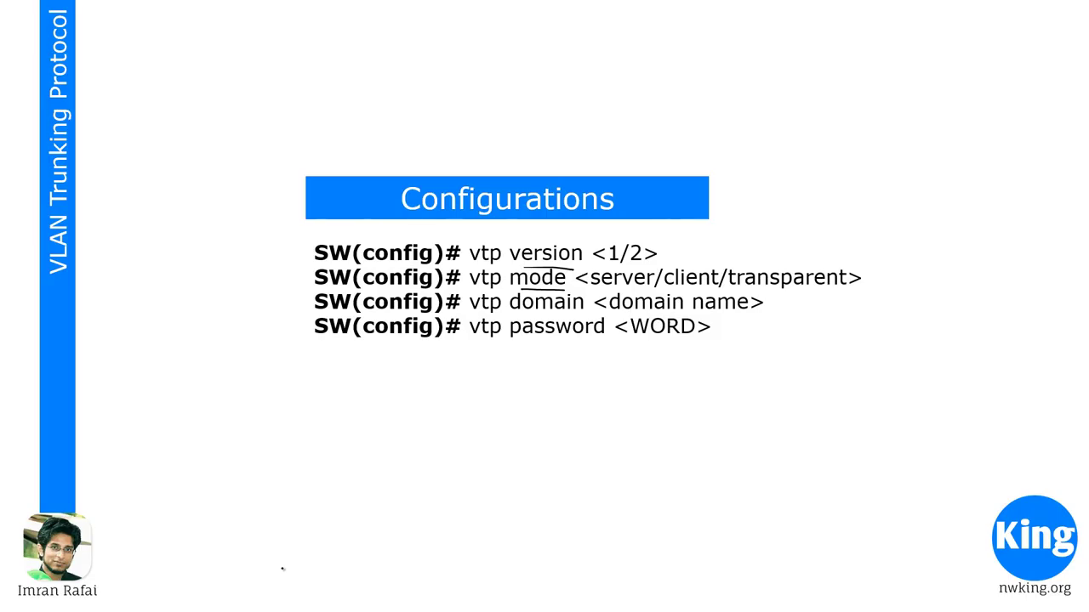
{"action": "key", "text": "Right"}
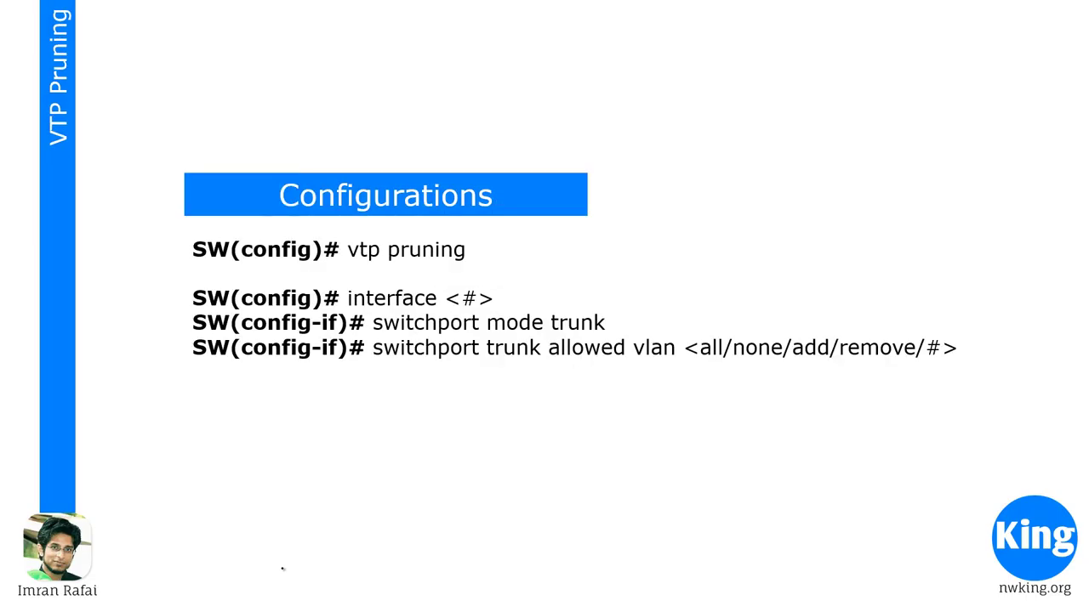